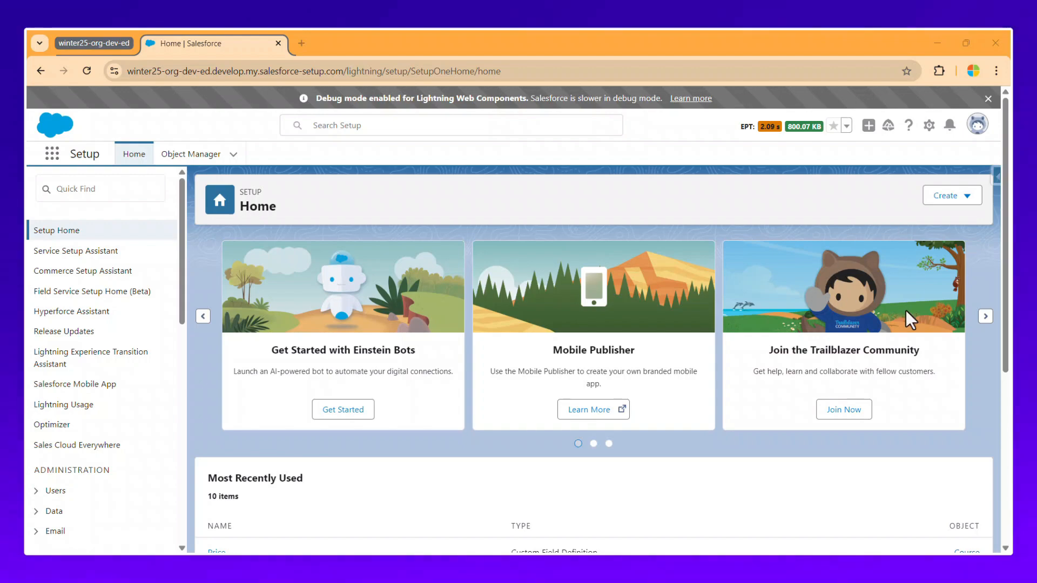
Create a new Record-Triggered Flow from scratch from Setup's Create menu.
click(955, 199)
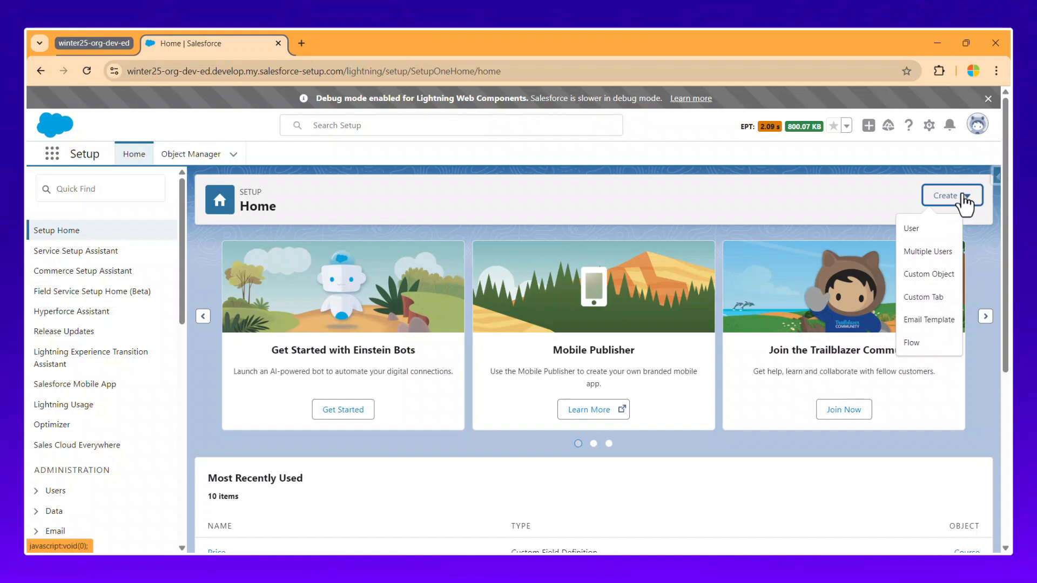
click(933, 343)
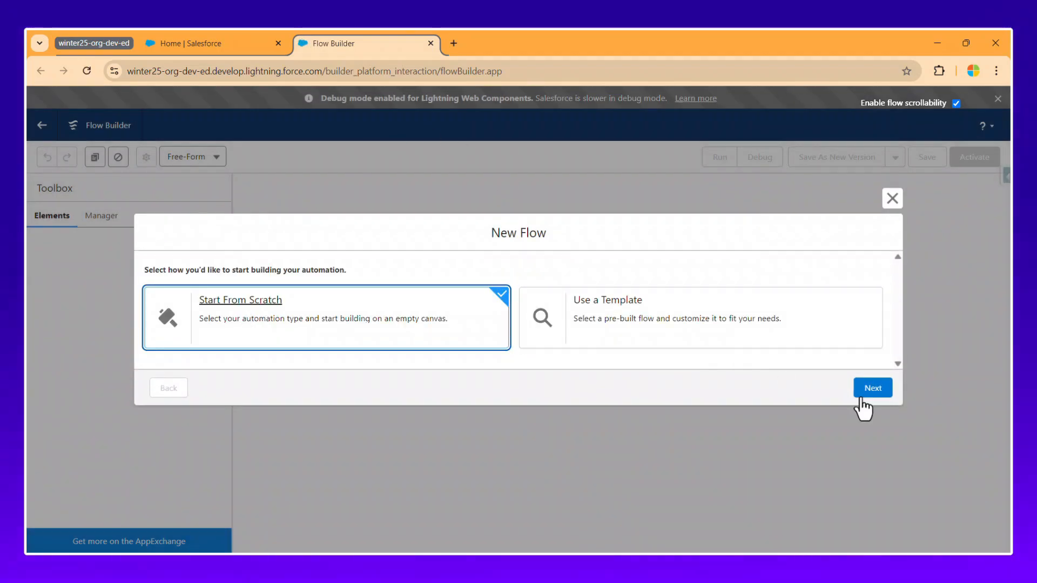
click(871, 390)
click(669, 233)
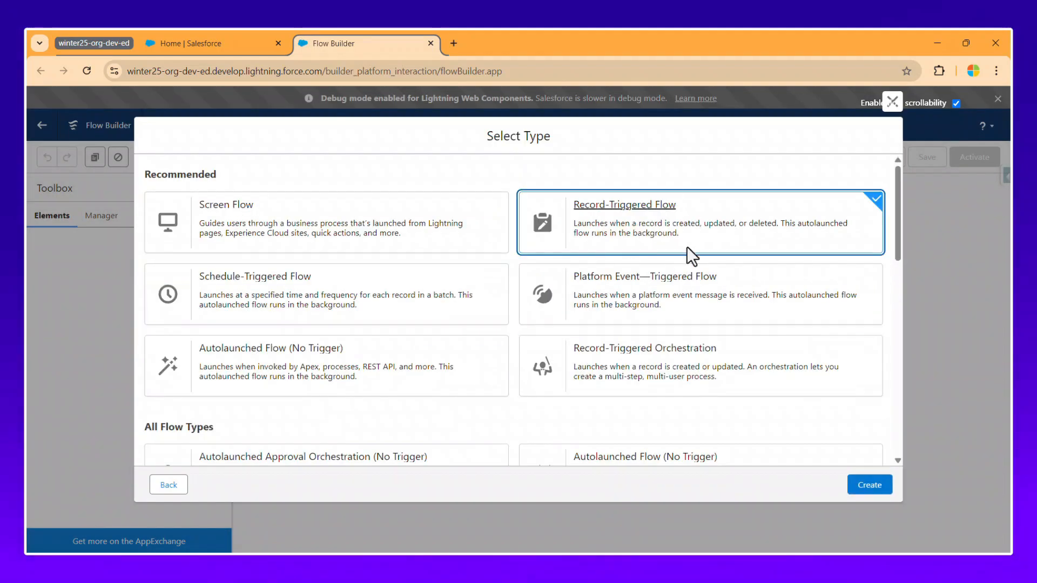
click(868, 486)
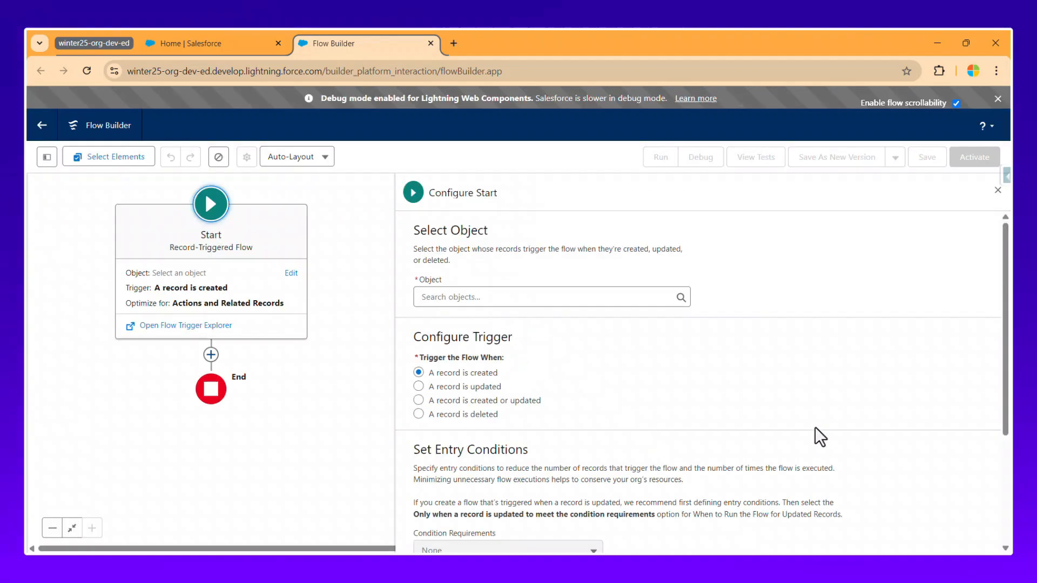
Trigger the Account flow when a record is created or updated, optimized for Actions and Related Records.
click(543, 227)
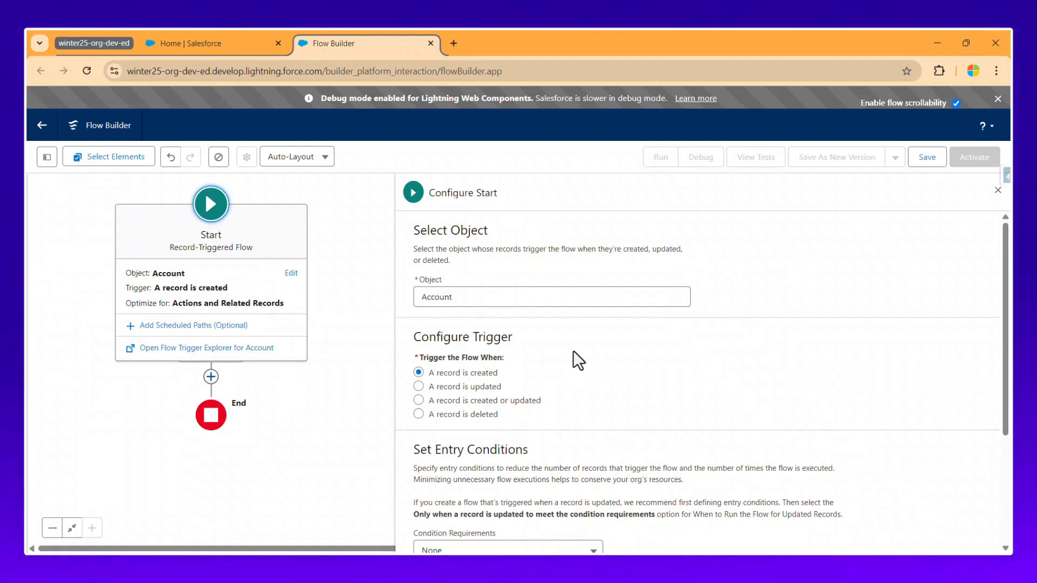
click(517, 400)
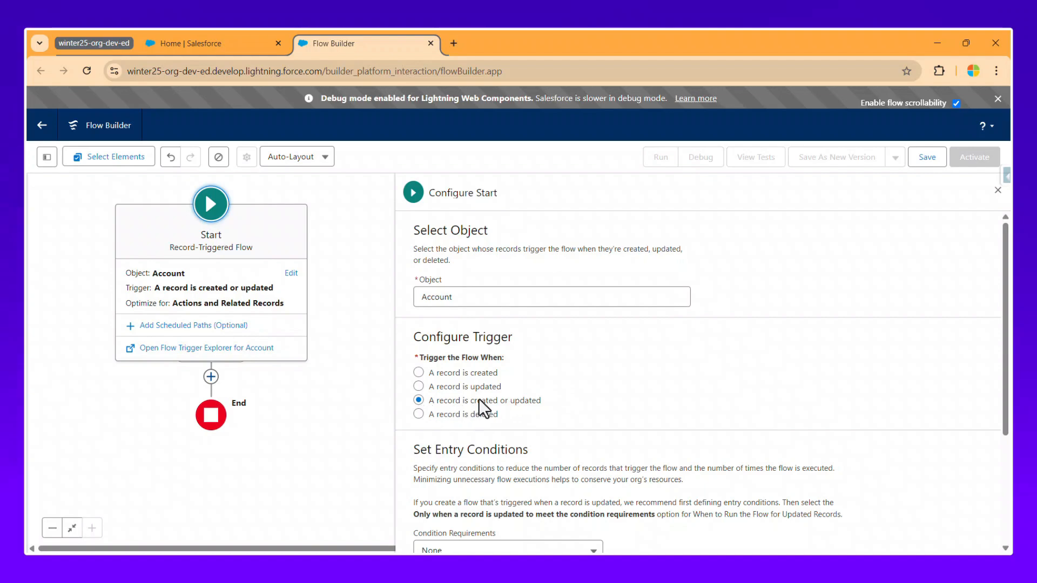
scroll(526, 391, down, 3)
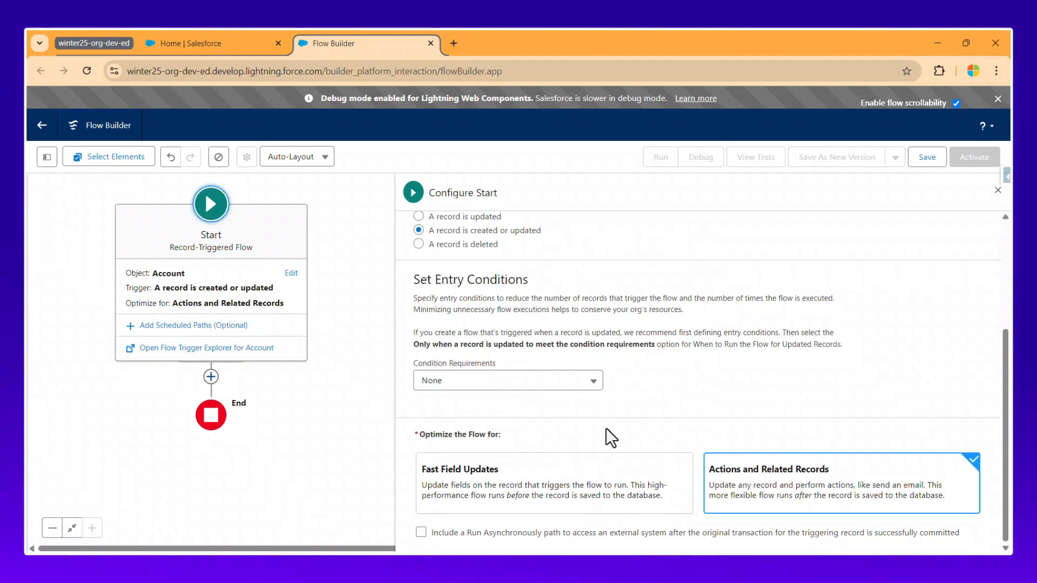
click(862, 478)
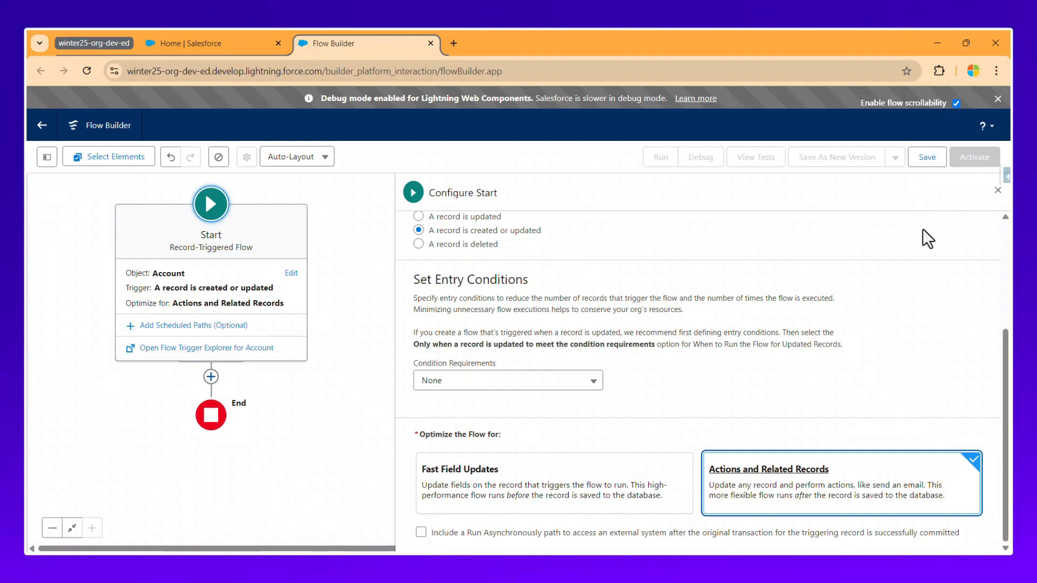
Save the flow labelled 'Accounts with Contacts using Transform Element', correcting the 'Tramsform' typo.
click(927, 160)
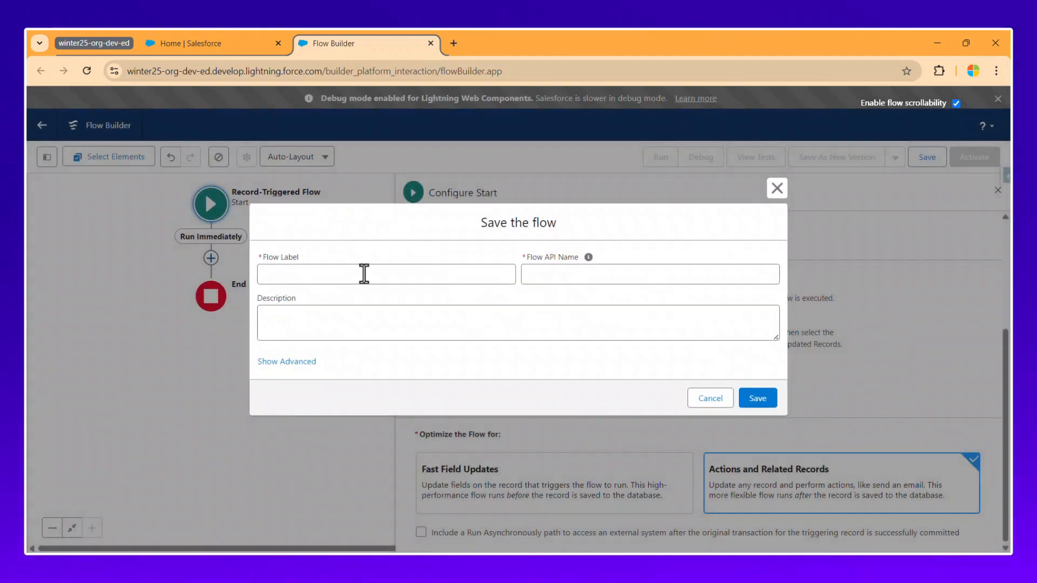
click(364, 274)
text(Account )
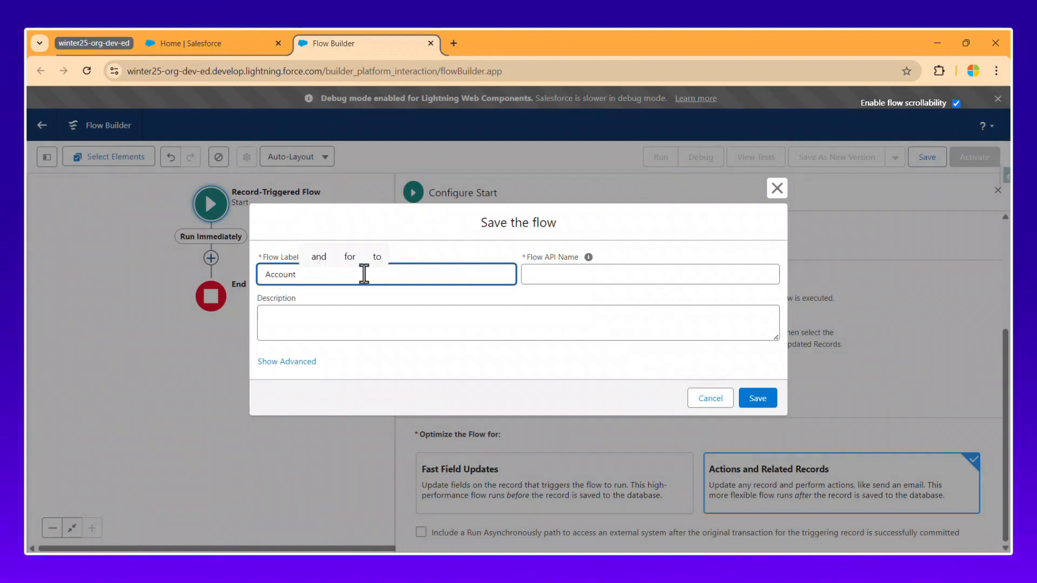
text(s with Contacts)
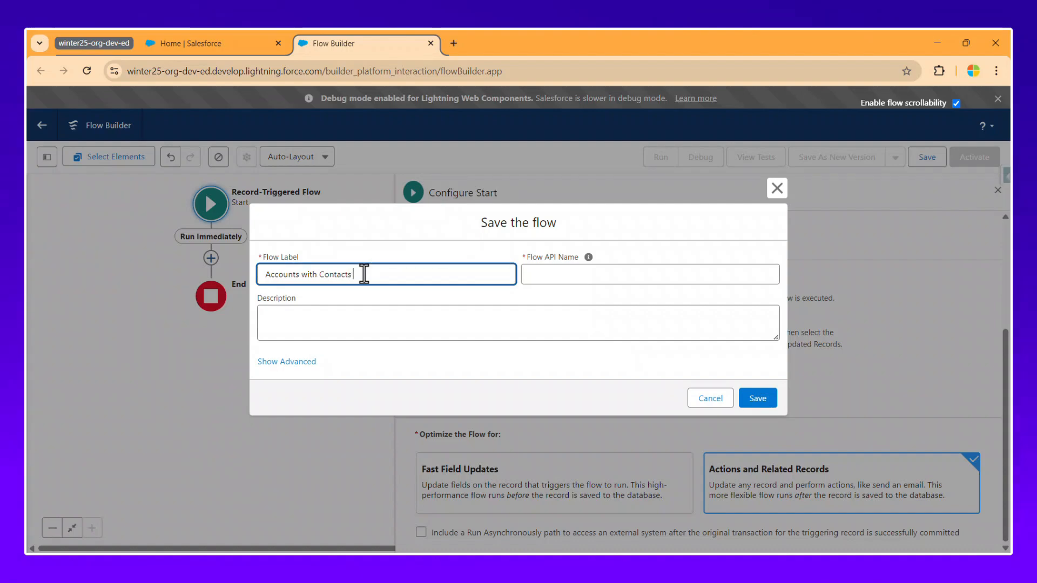
text( over the)
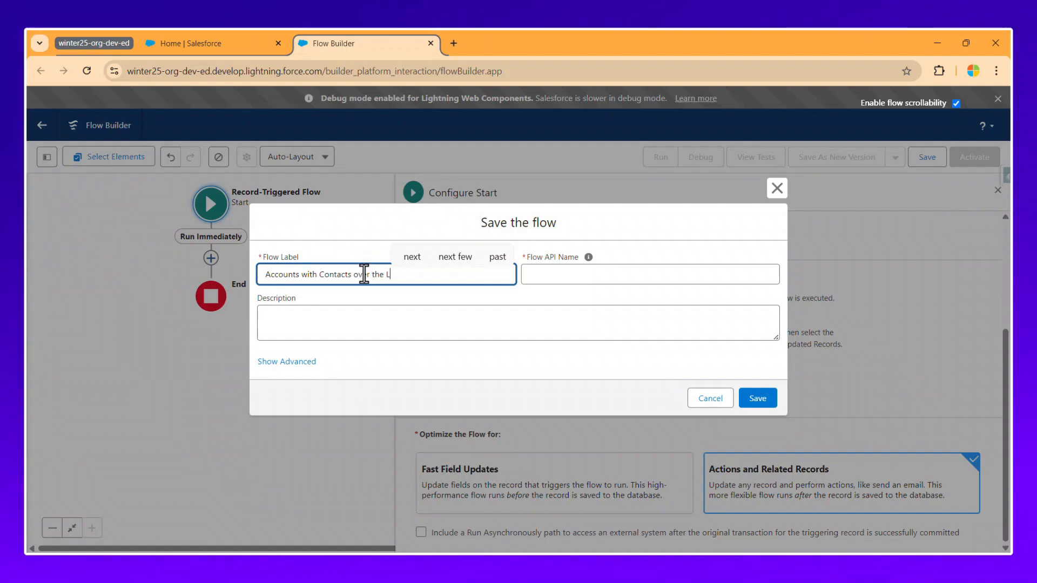
text( Loop)
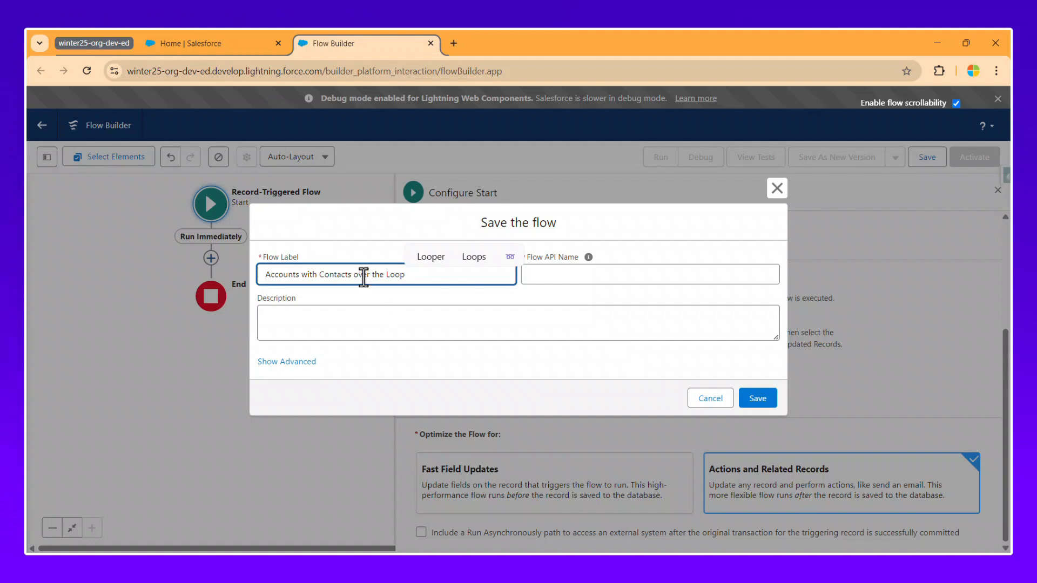
drag(359, 276, 454, 274)
key(BackSpace)
key(BackSpace)
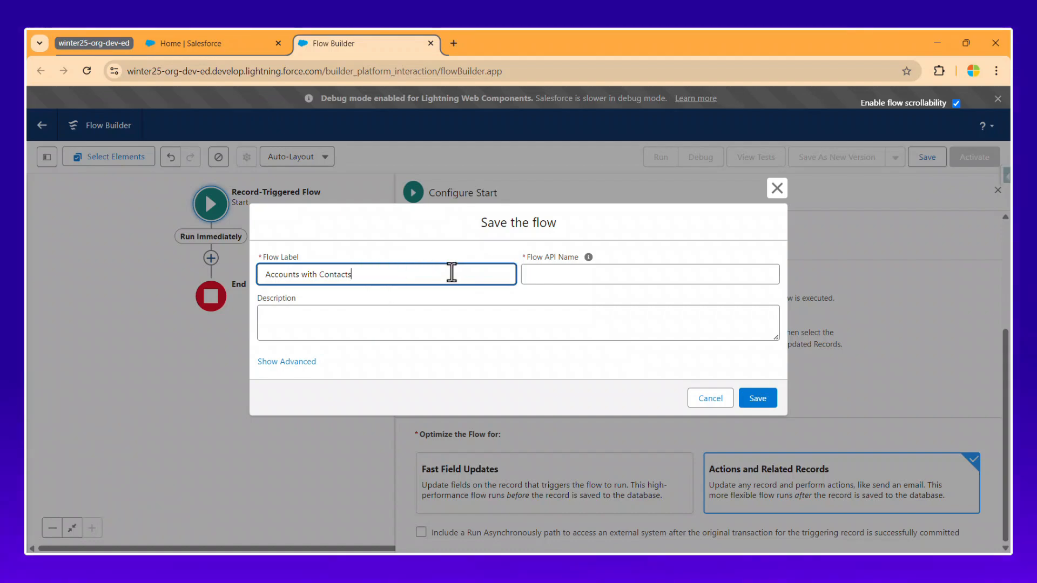
text(usin)
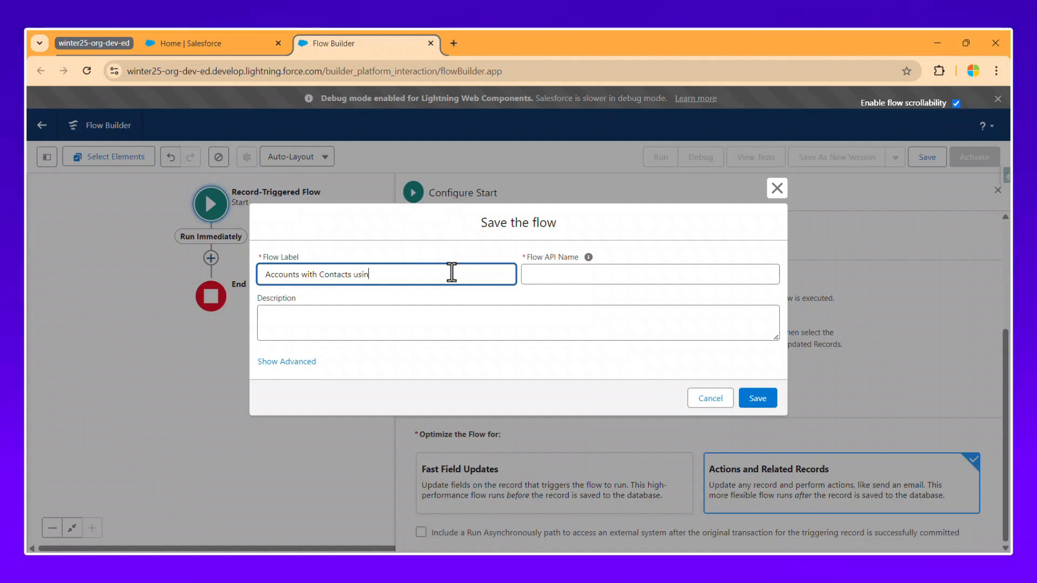
text(g Trams)
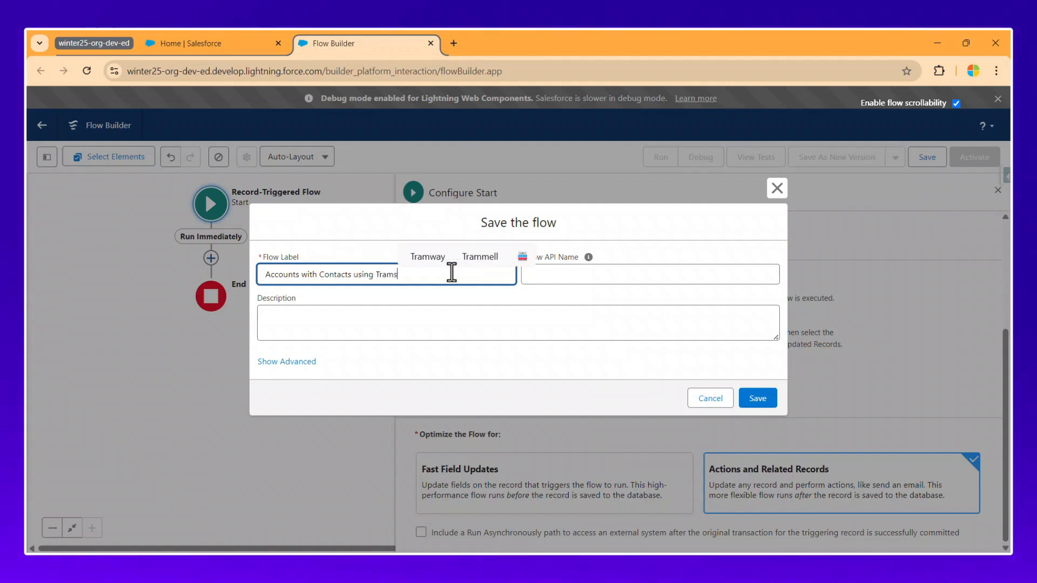
text(form)
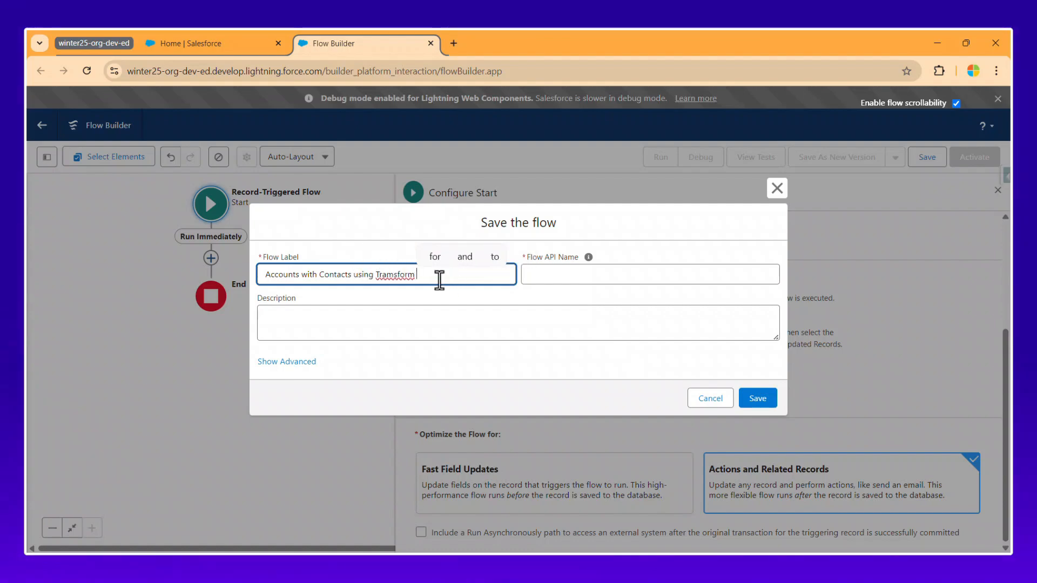
right_click(394, 270)
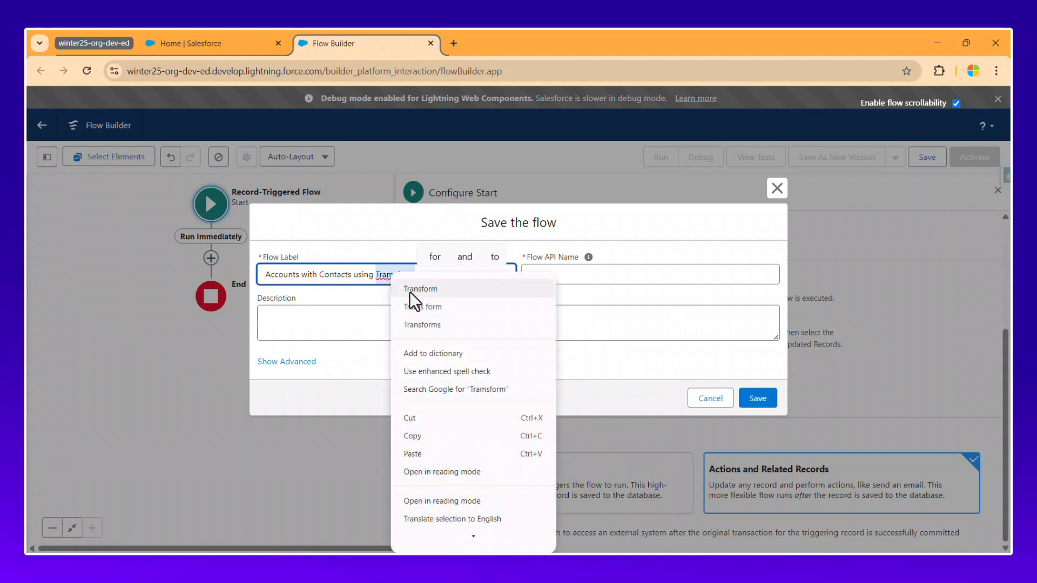
click(411, 287)
text(Ele)
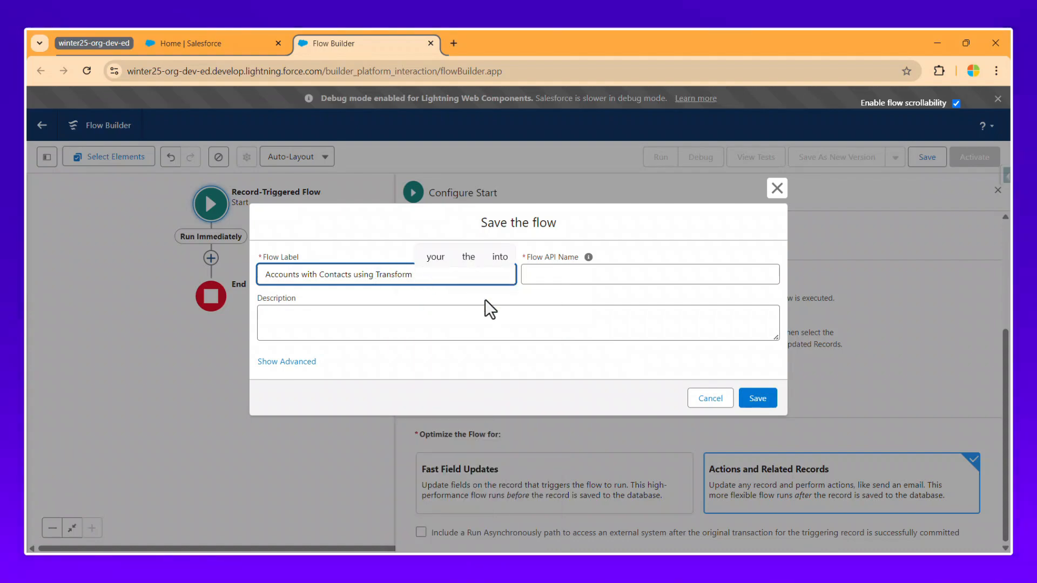
text(ment)
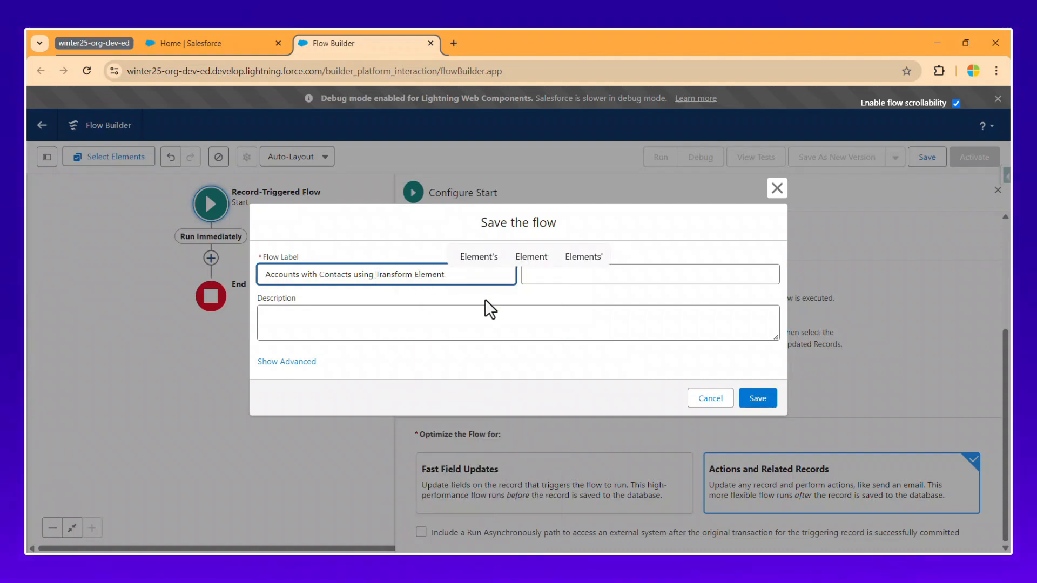
key(Tab)
click(756, 398)
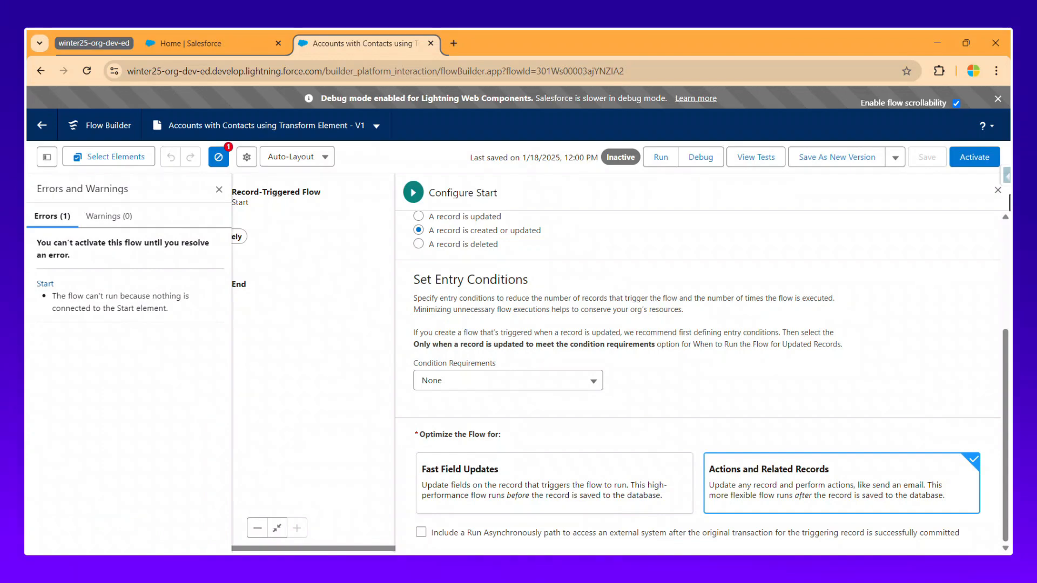
Close the start and error panels and insert a Get Records element after Start.
click(997, 190)
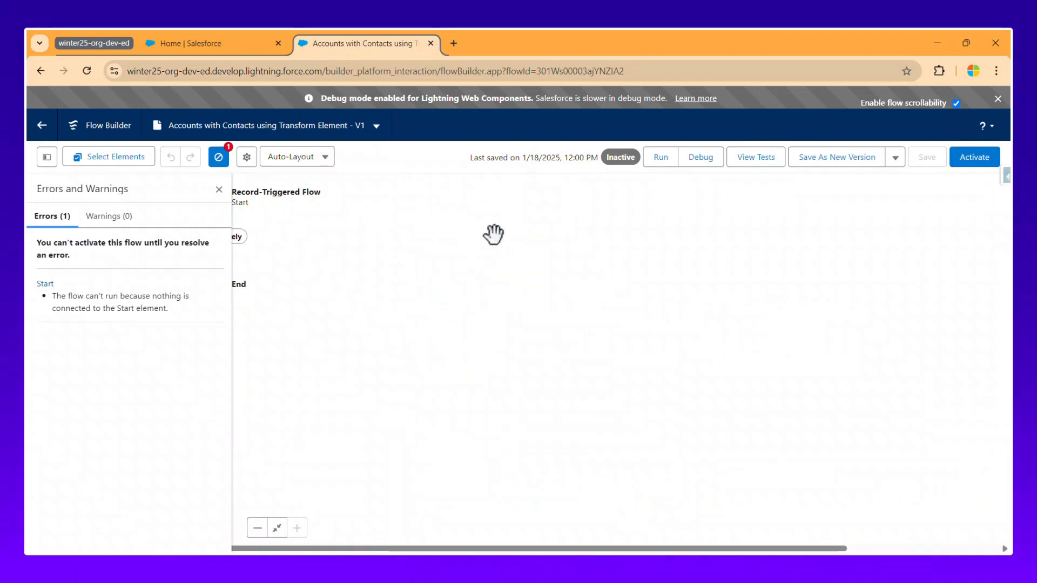
click(218, 157)
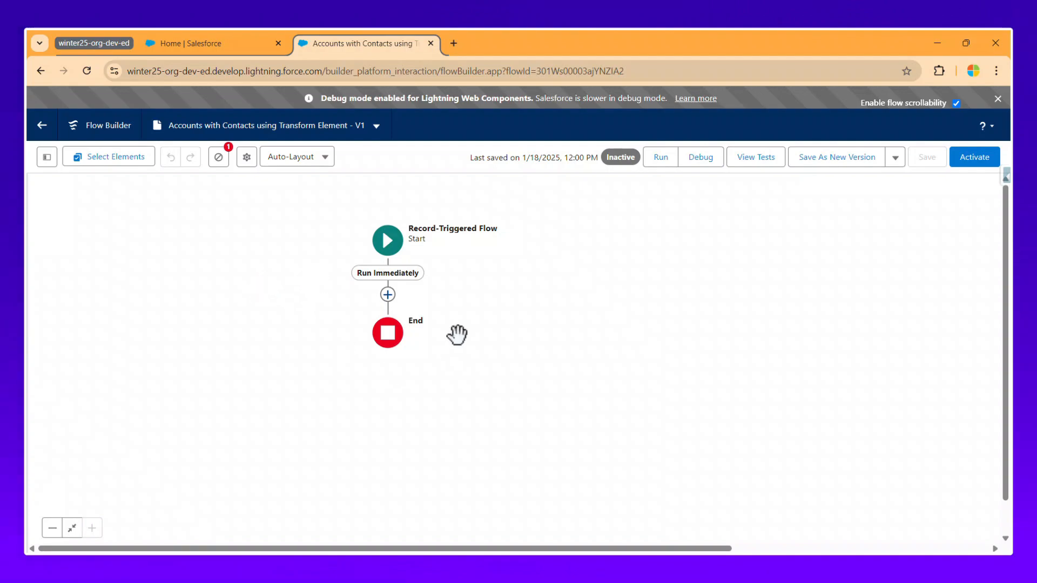
click(387, 297)
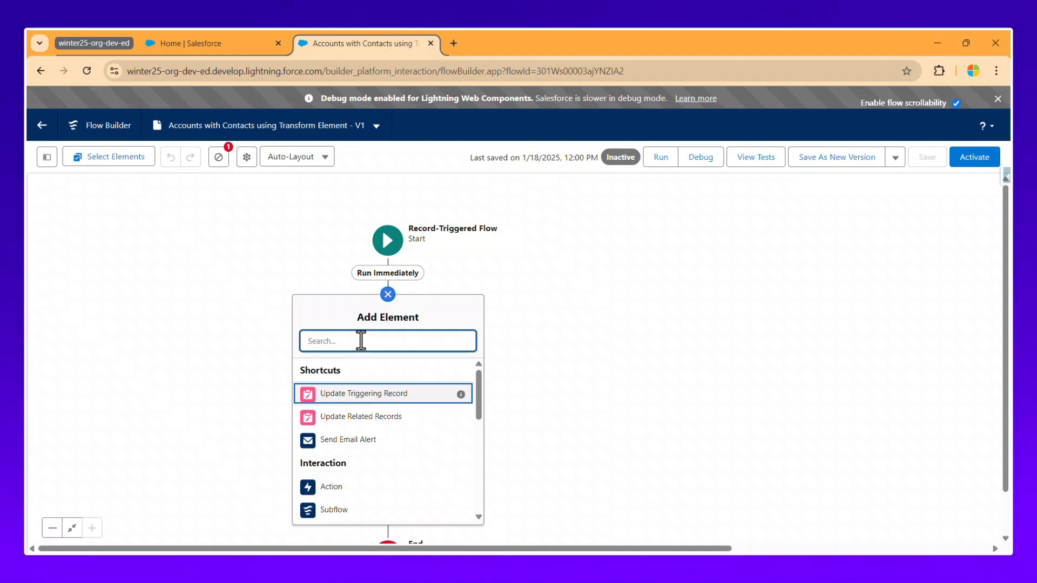
text(get)
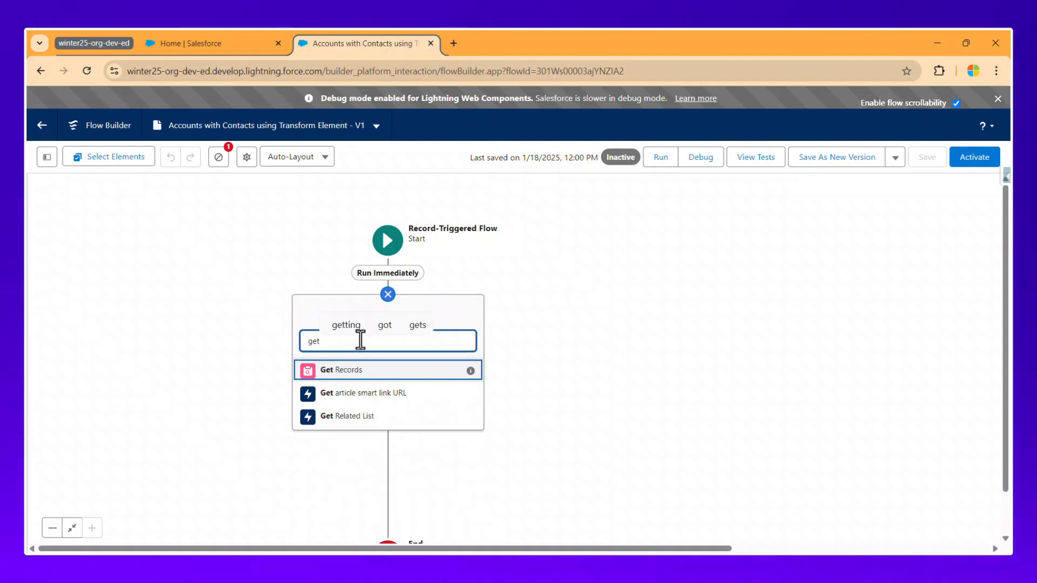
click(352, 373)
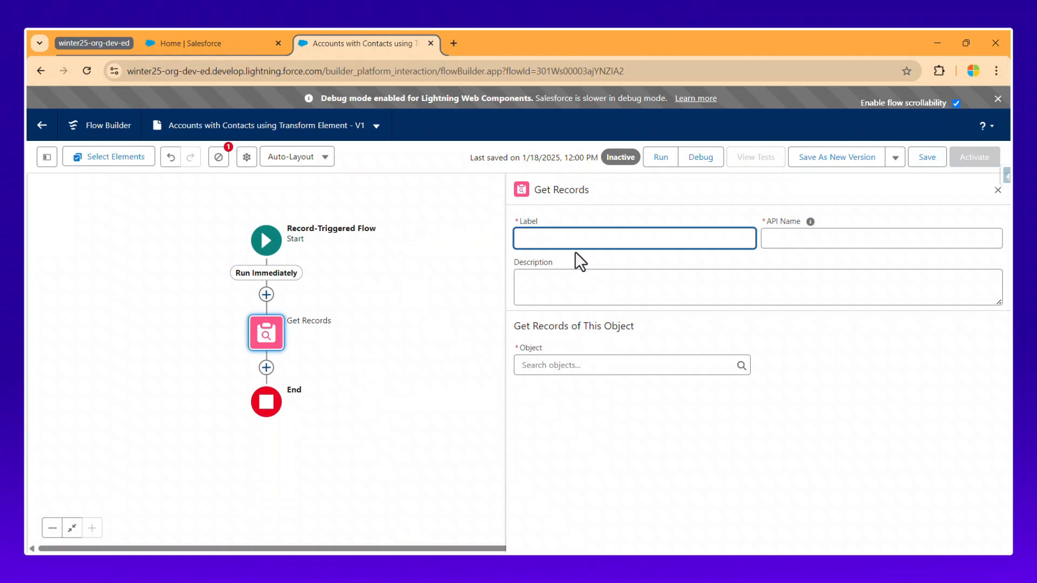
Label the Get Records element 'Get Contacts' and set its object to Contact.
text(Get Co)
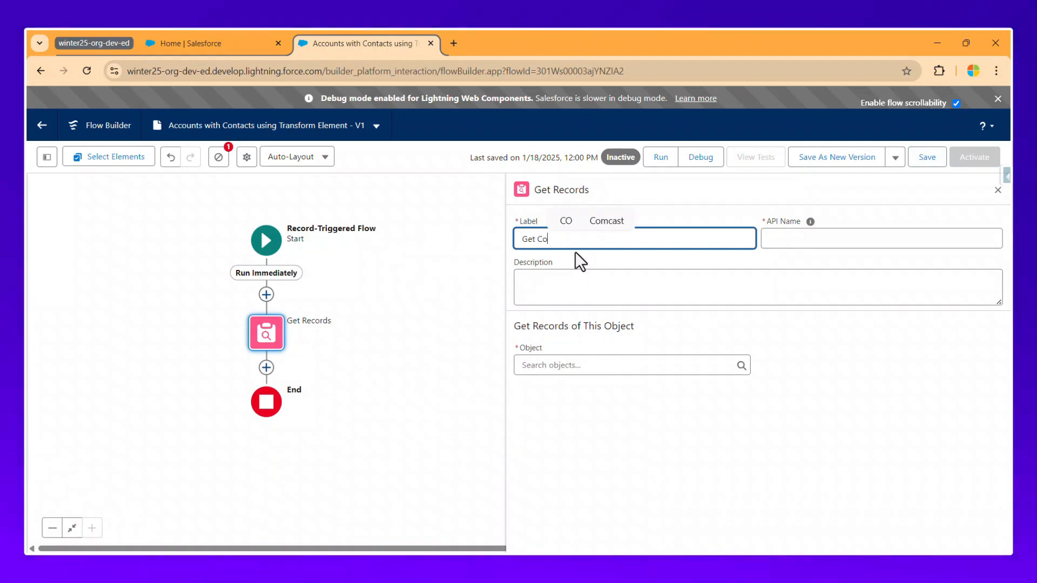
text(ntacts)
key(Tab)
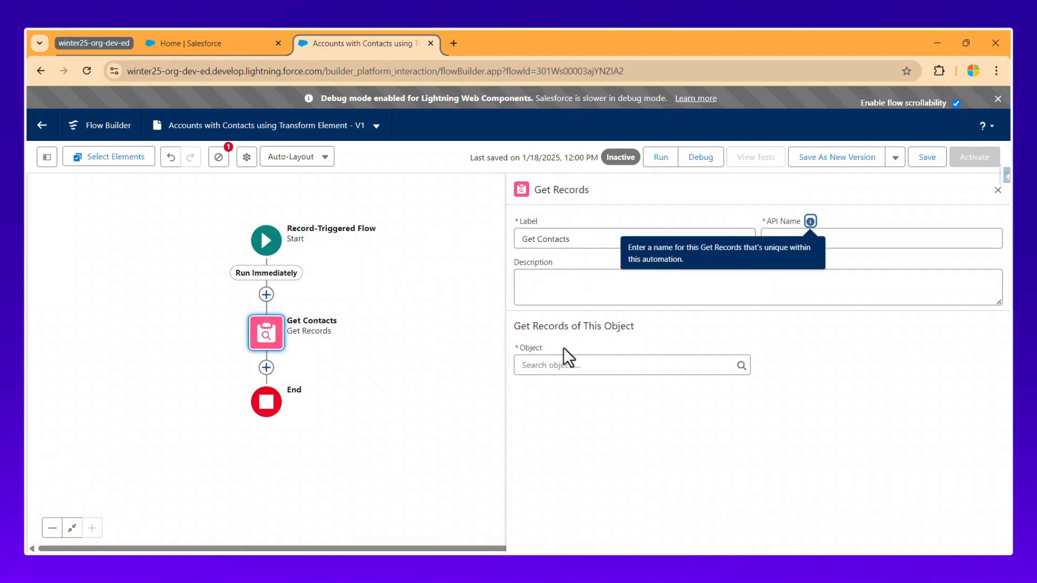
click(551, 365)
text(con)
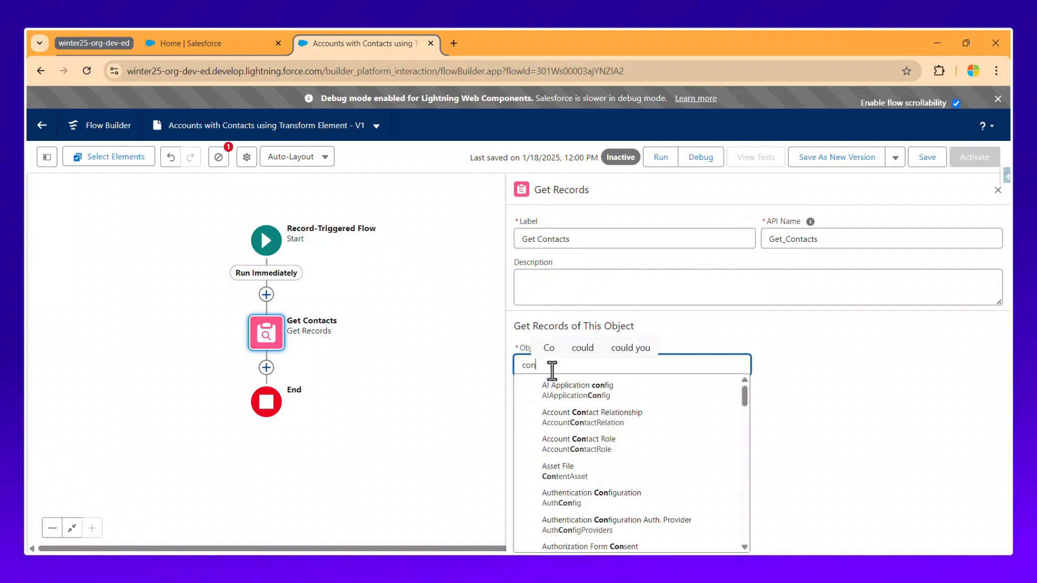
text(tact)
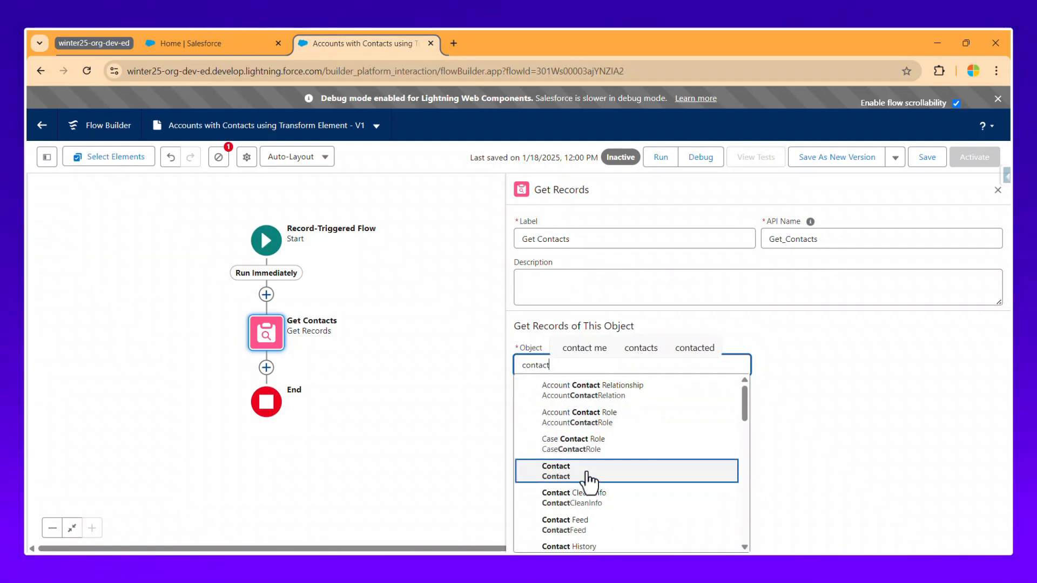
click(589, 475)
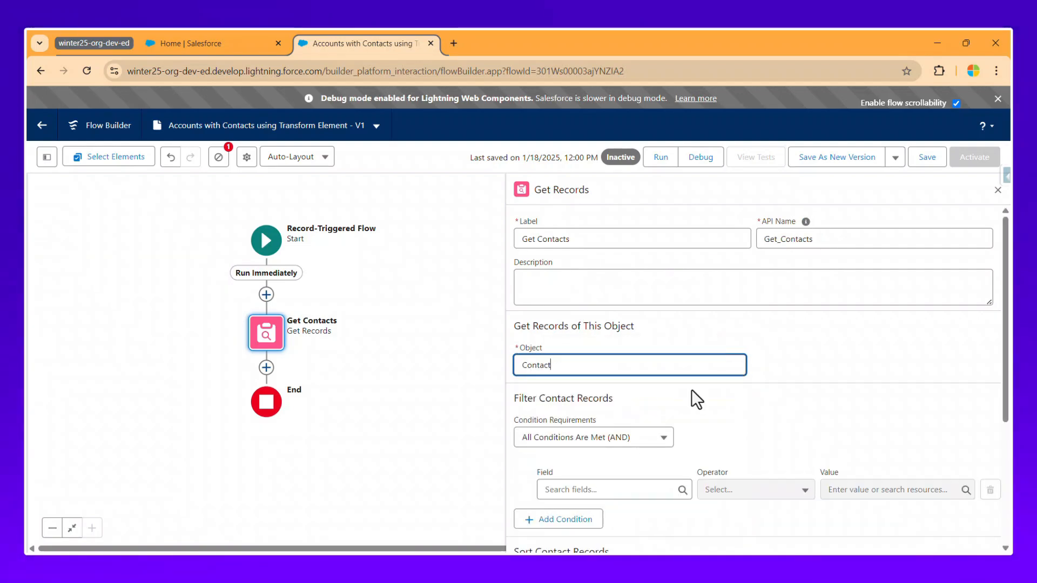
Add the filter AccountId Equals the triggering record's Id ($Record.Id).
scroll(686, 388, down, 3)
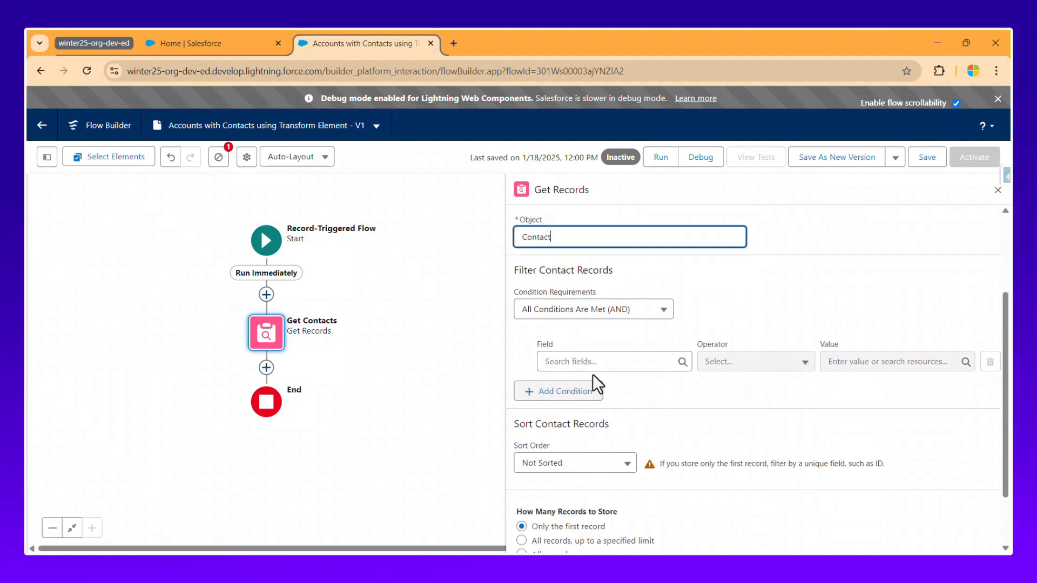
click(598, 362)
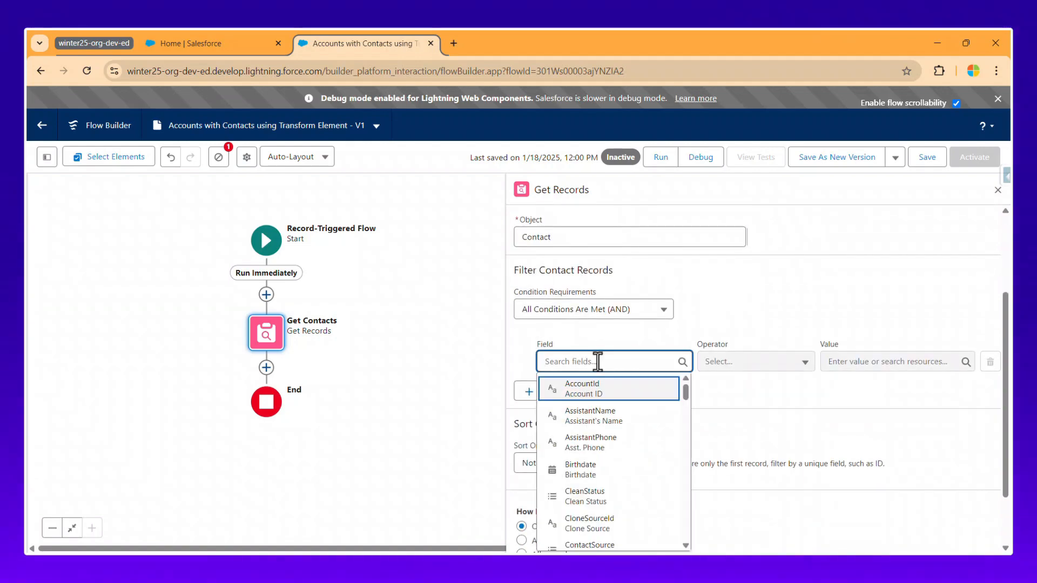
click(605, 390)
click(841, 362)
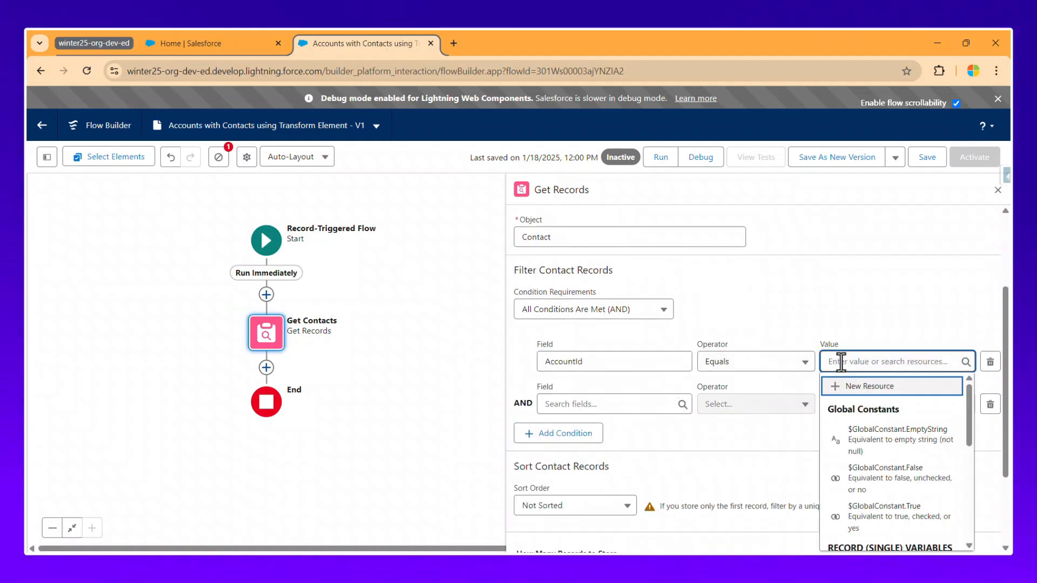
scroll(864, 475, down, 5)
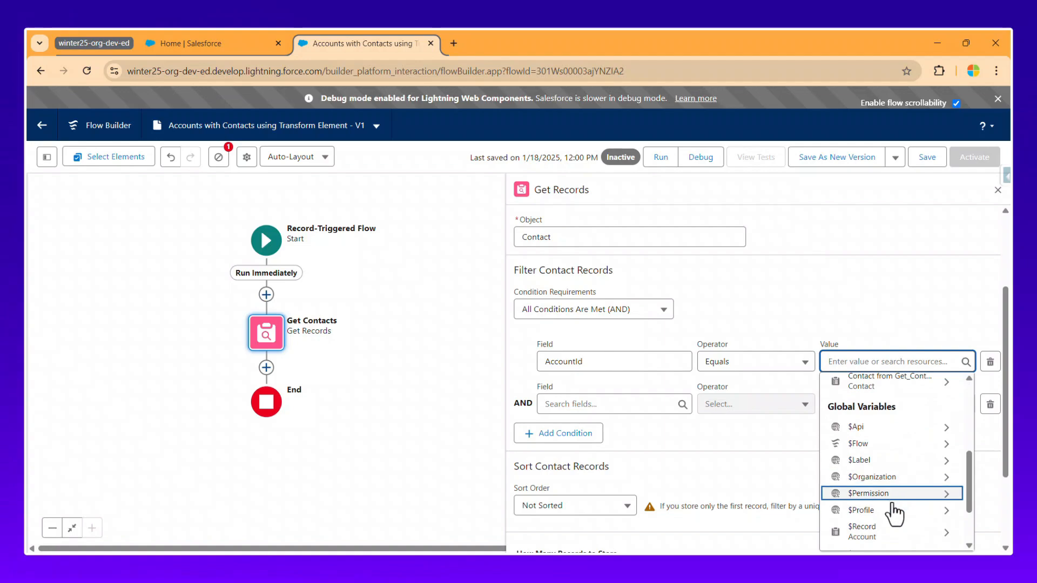
click(886, 528)
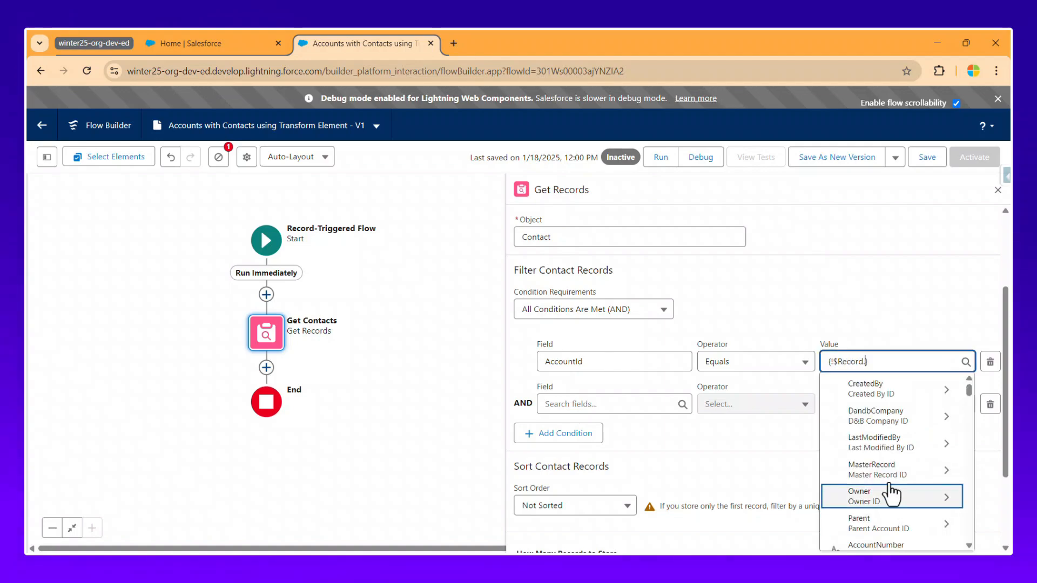
text(id)
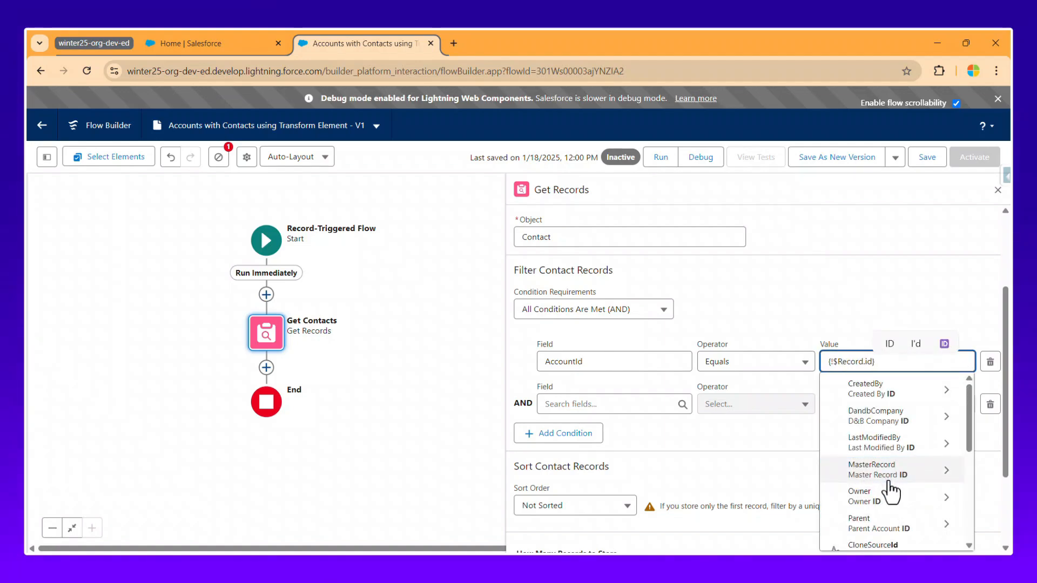
click(886, 502)
triple_click(857, 274)
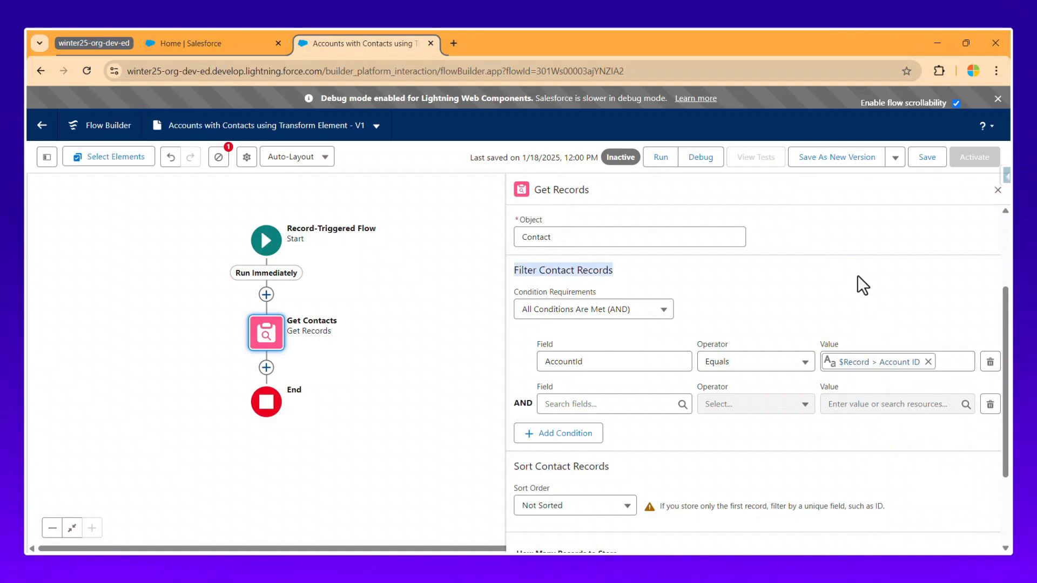
Add a second filter requiring Email Is Null to be False.
click(584, 404)
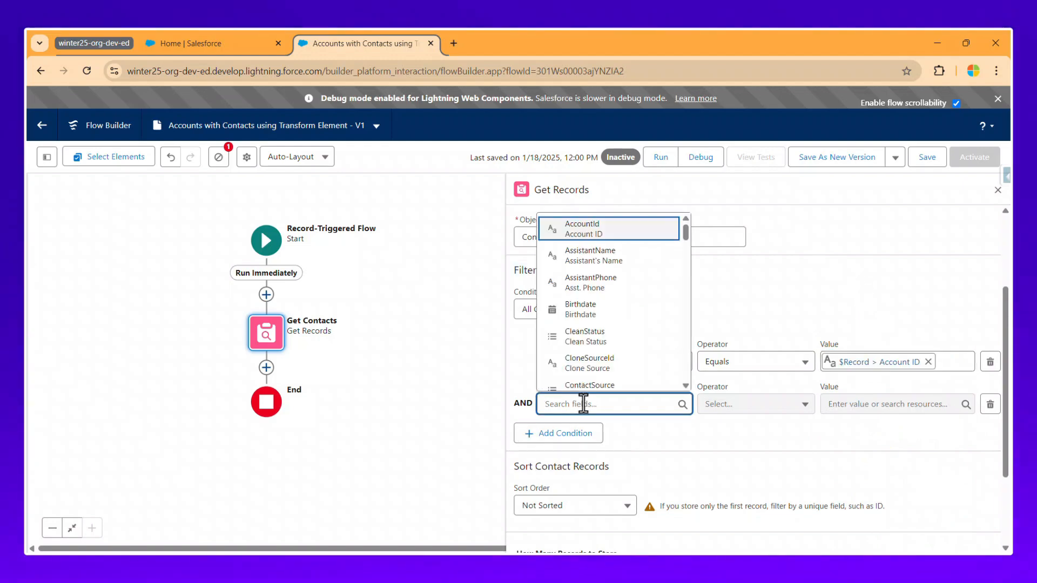
text(Email)
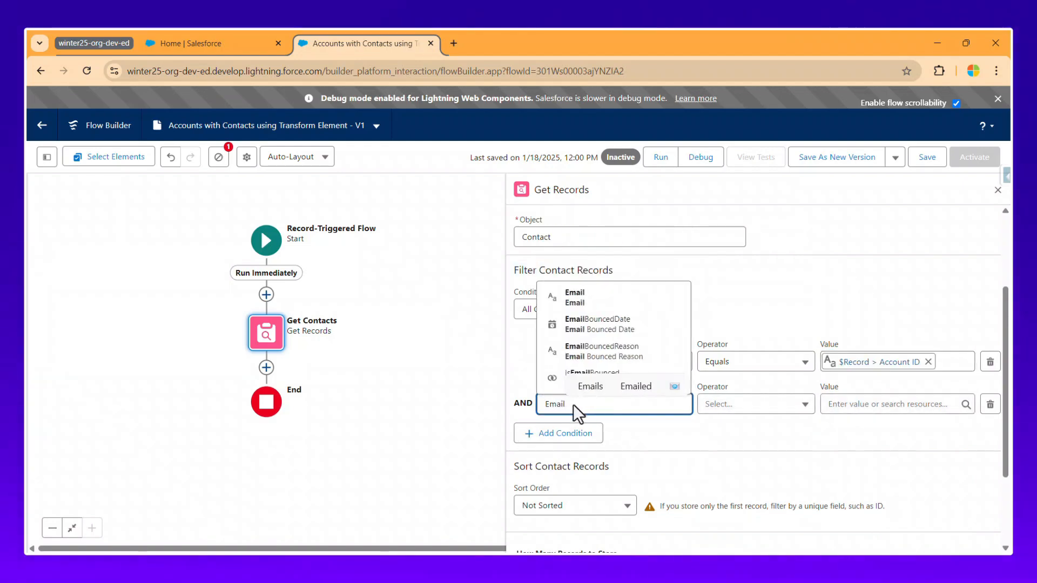
click(582, 303)
click(753, 411)
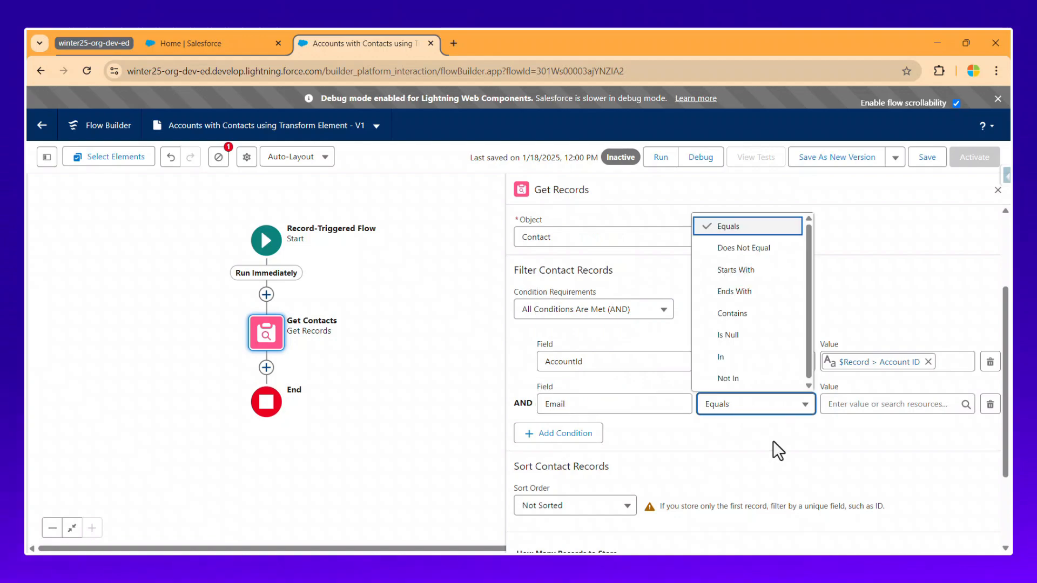
click(750, 378)
click(915, 404)
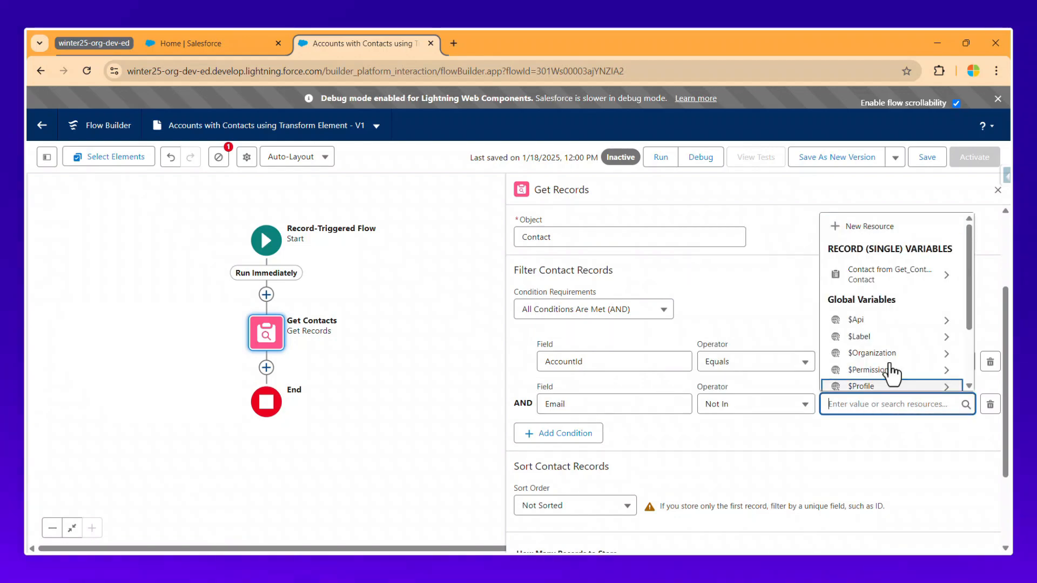
scroll(889, 341, down, 2)
scroll(913, 351, up, 5)
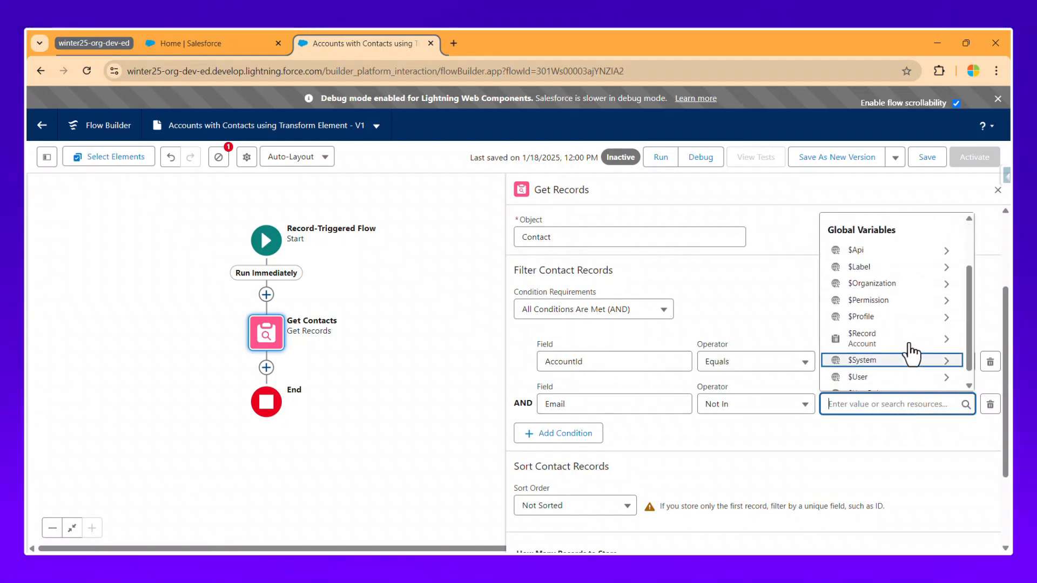
scroll(882, 331, down, 2)
scroll(745, 364, down, 5)
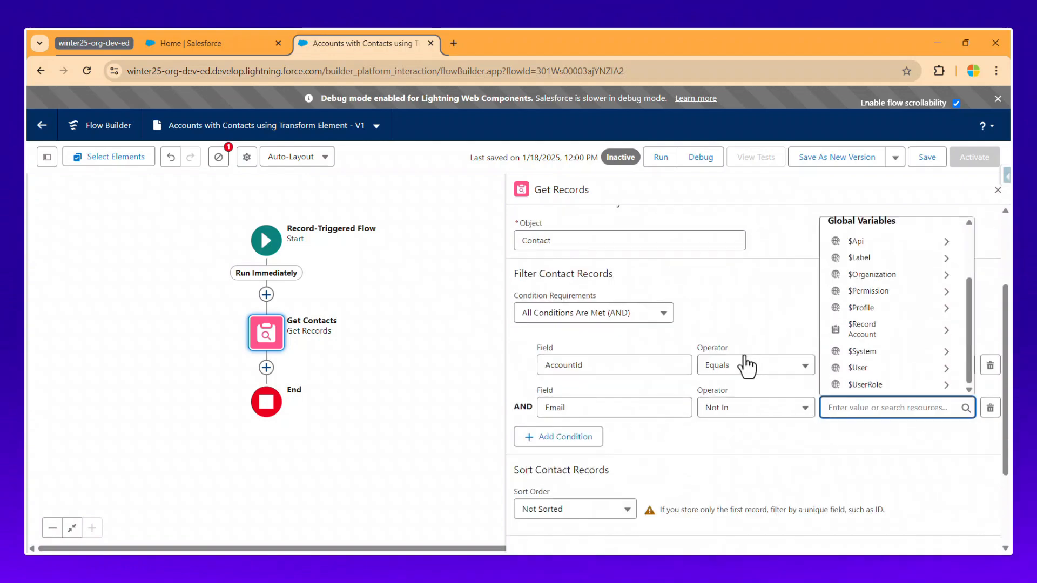
click(735, 289)
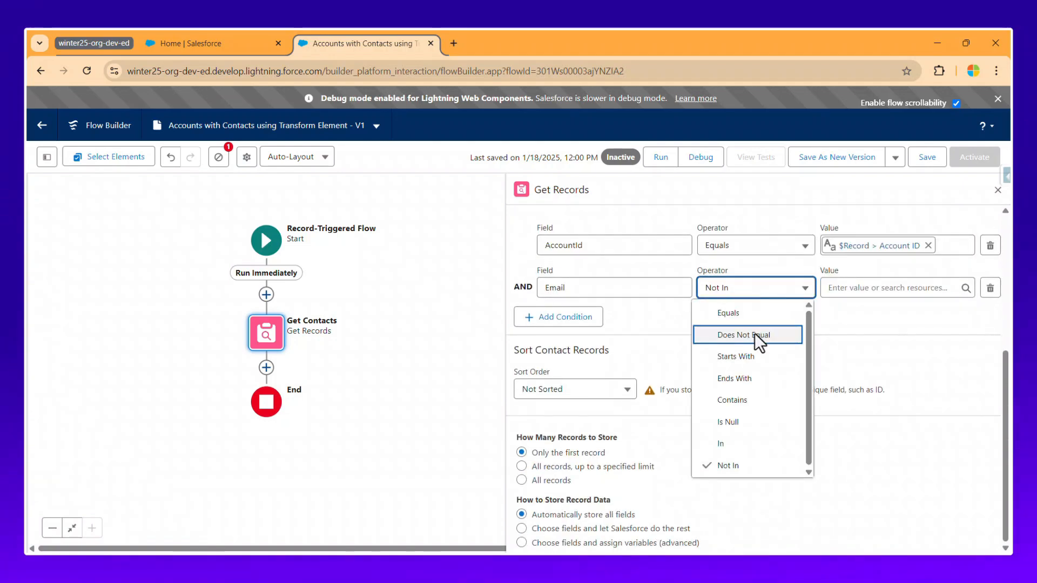
click(762, 420)
click(856, 288)
click(862, 361)
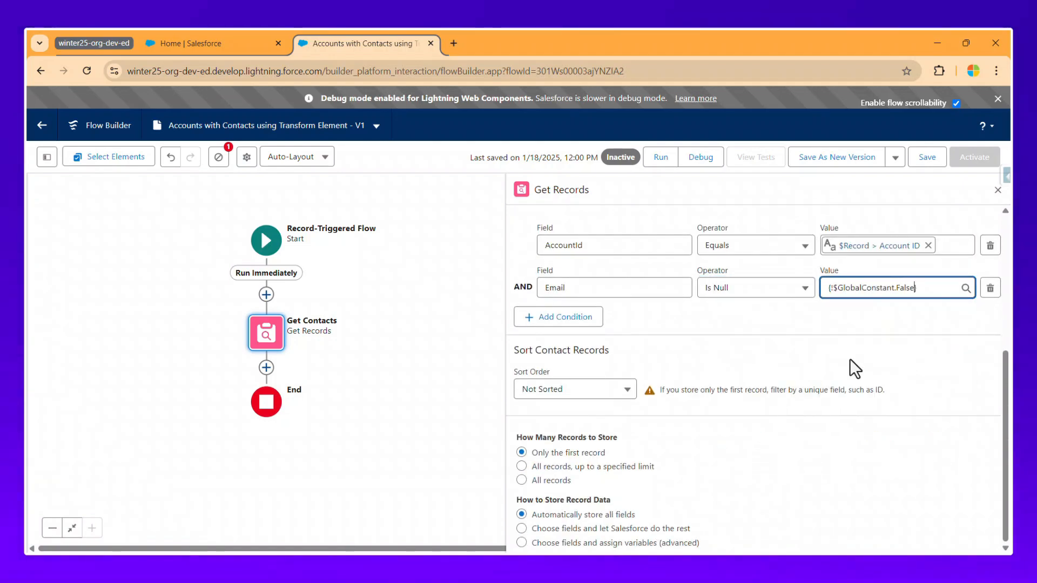
scroll(864, 368, up, 2)
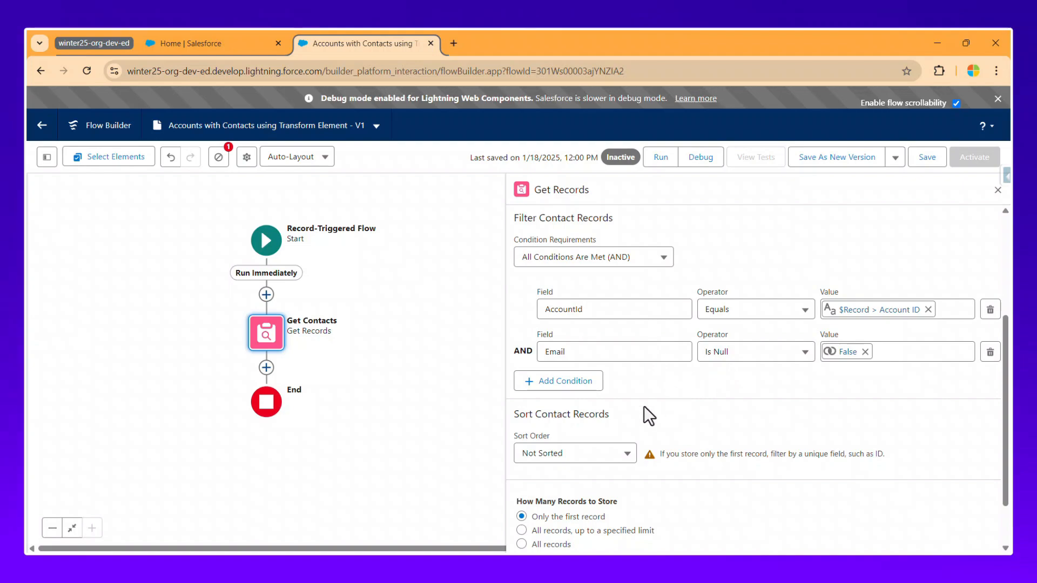
scroll(648, 416, down, 2)
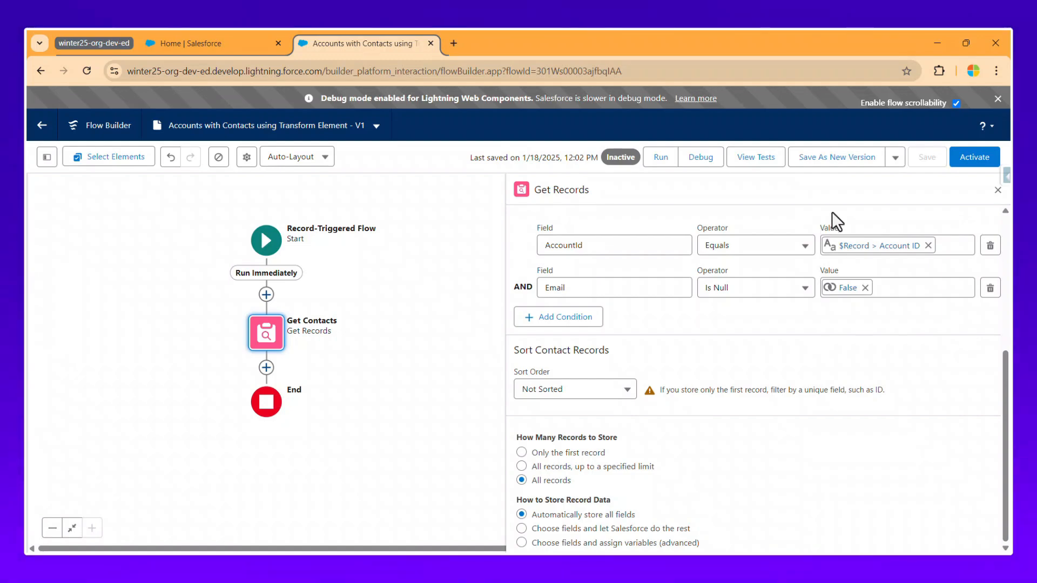
Close the Get Contacts settings and verify the Errors and Warnings list shows nothing.
click(997, 193)
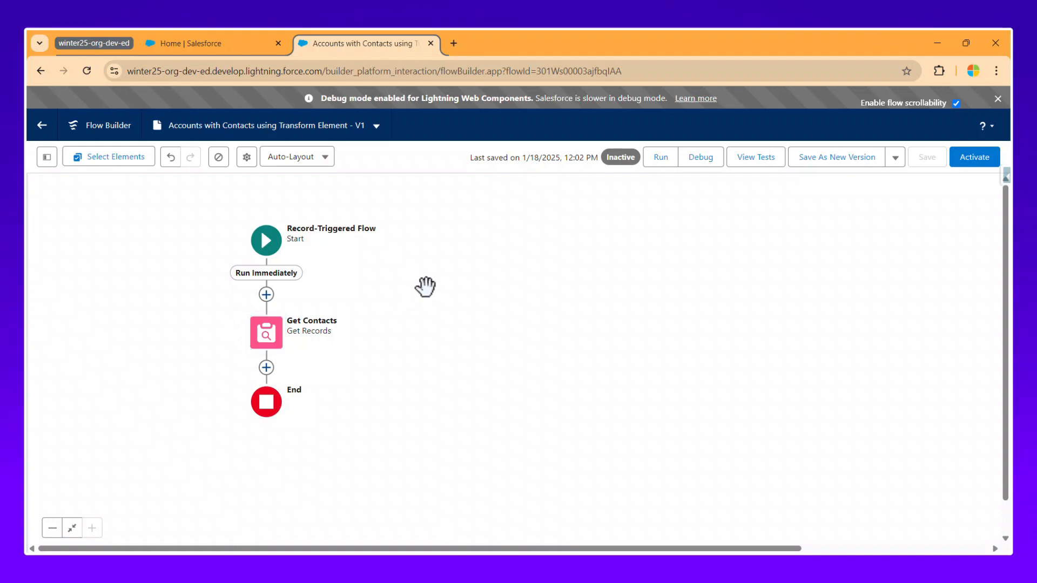
drag(424, 287, 526, 270)
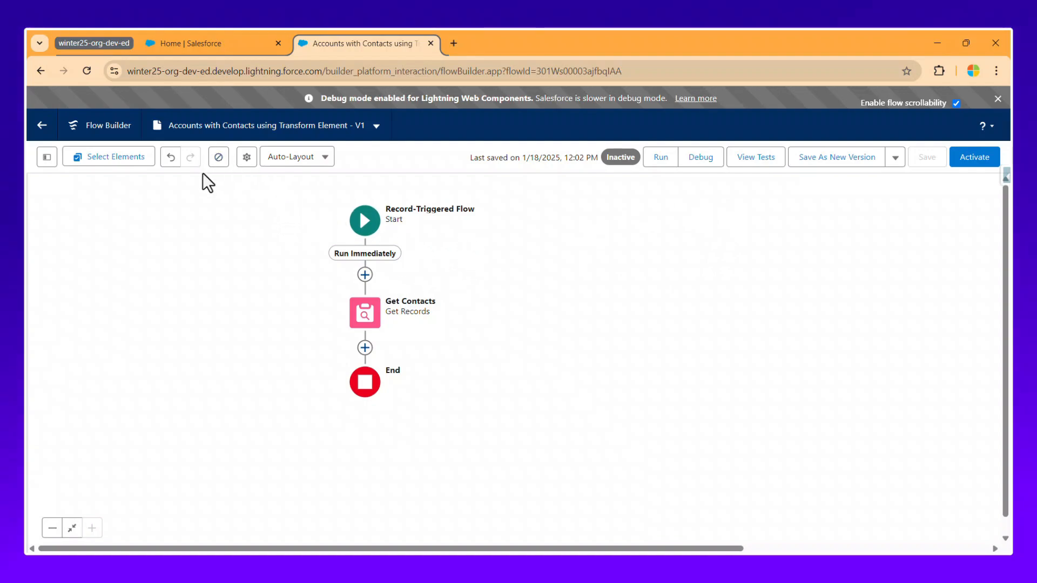
click(221, 162)
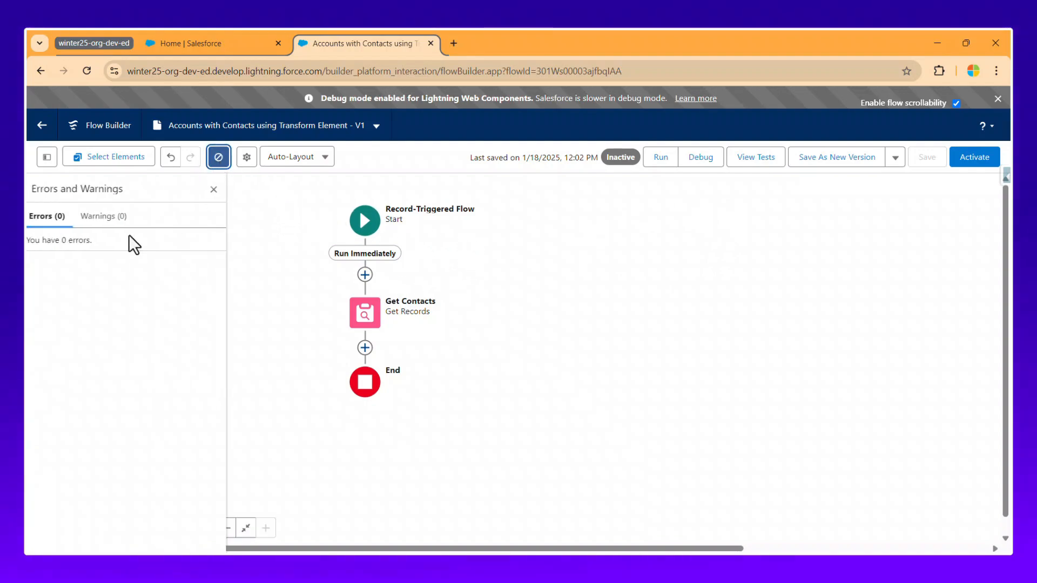
click(219, 157)
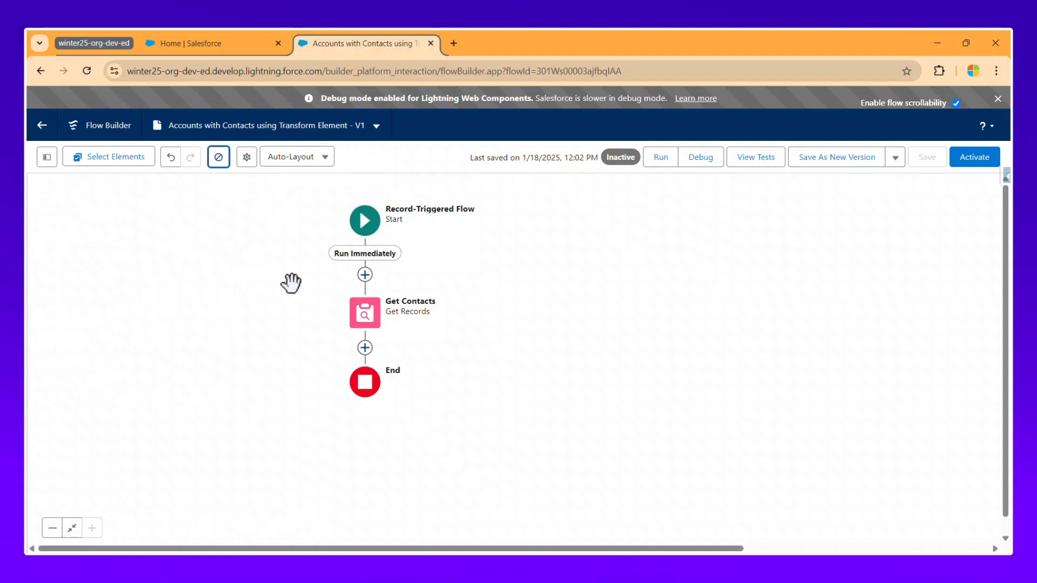
drag(453, 261, 429, 260)
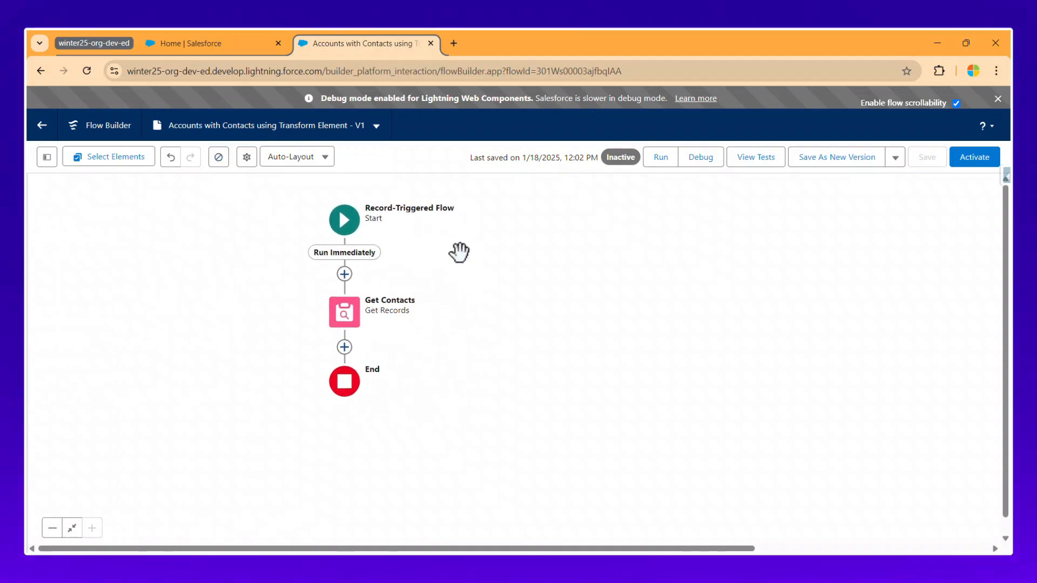
Insert a Transform element after Get Contacts, labelled TR01 with its API name auto-filled.
click(344, 347)
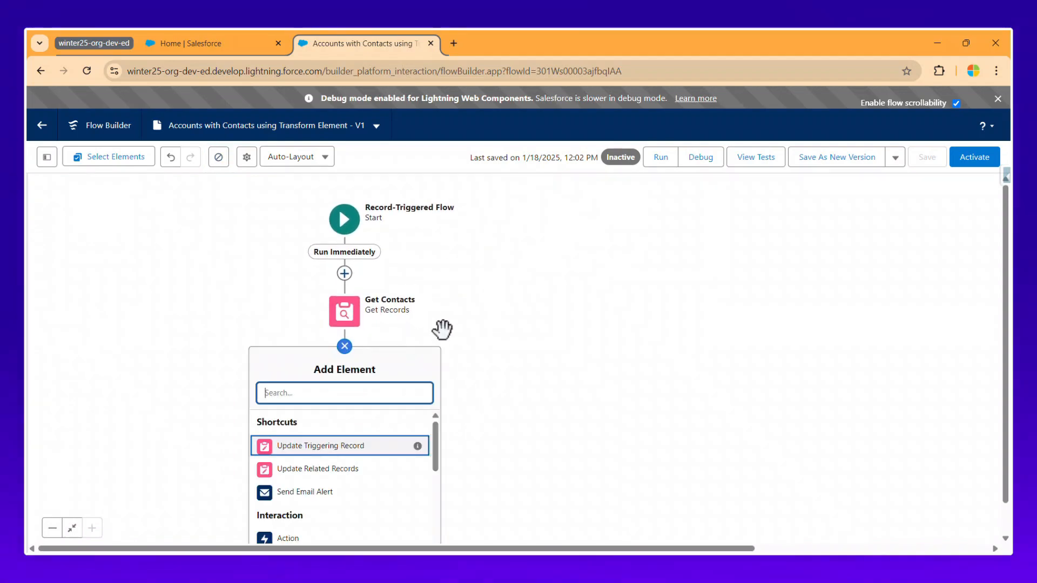
click(320, 278)
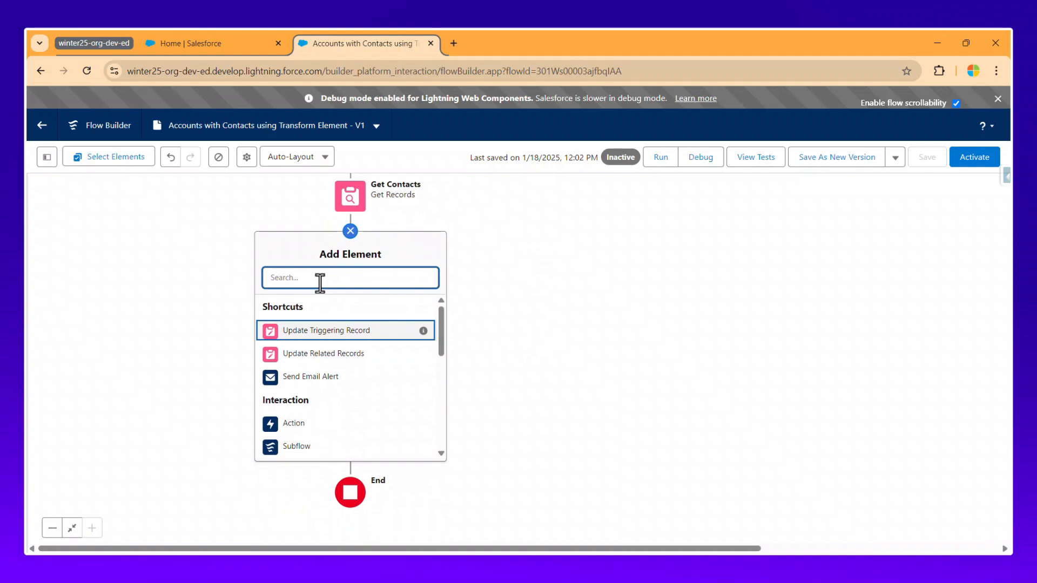
text(tr)
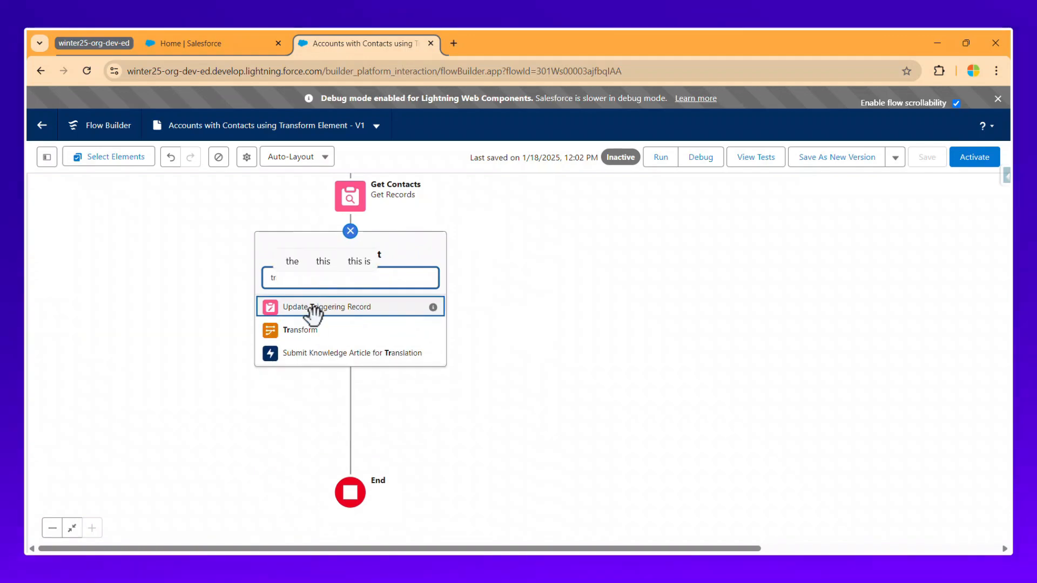
click(313, 331)
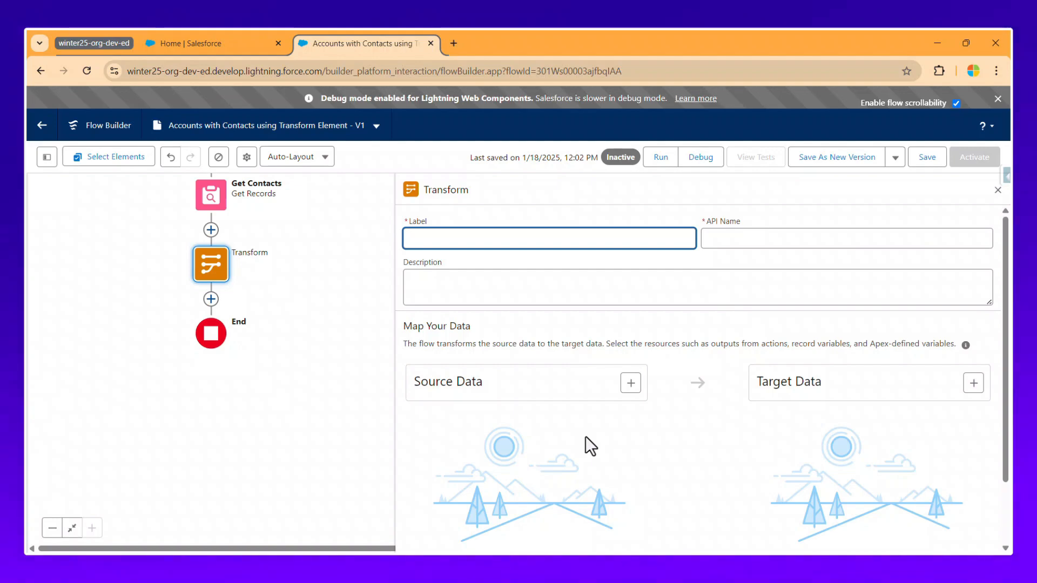
text(TR01)
key(Tab)
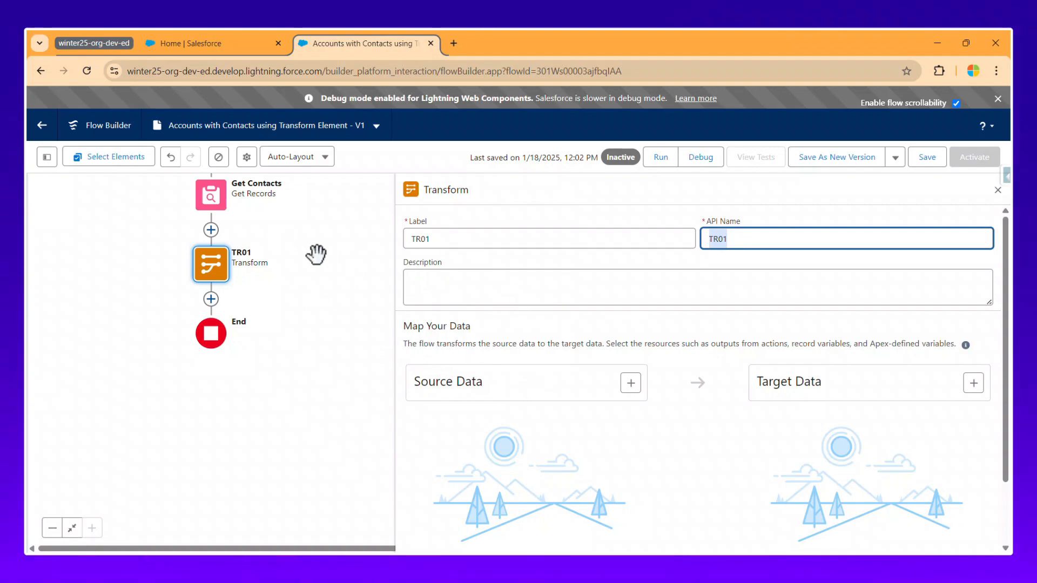
Paste 'This element gets the Contacts record based on the account' as Get Contacts' description and save.
drag(319, 254, 328, 340)
double_click(227, 282)
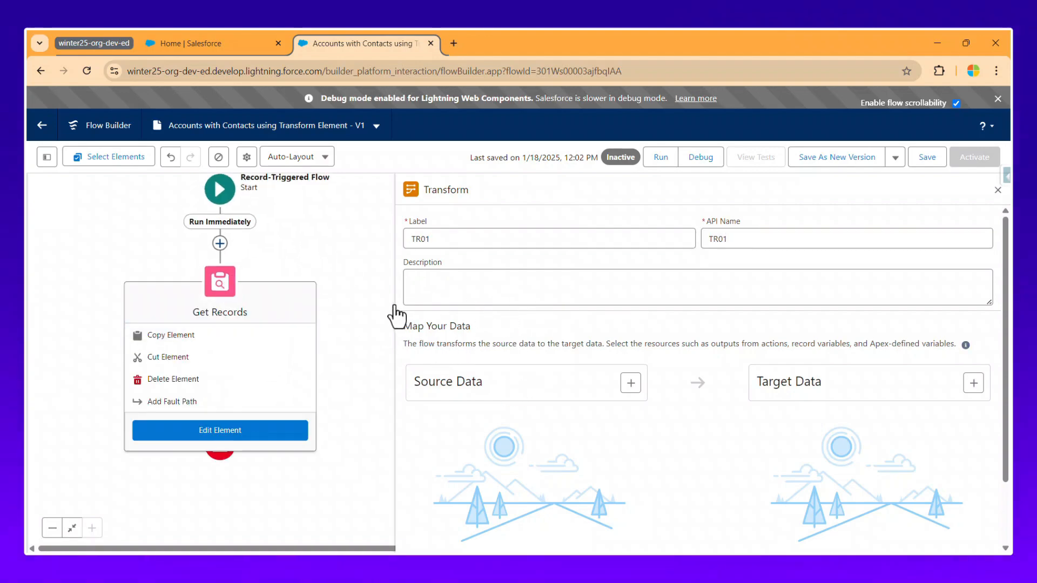
click(559, 274)
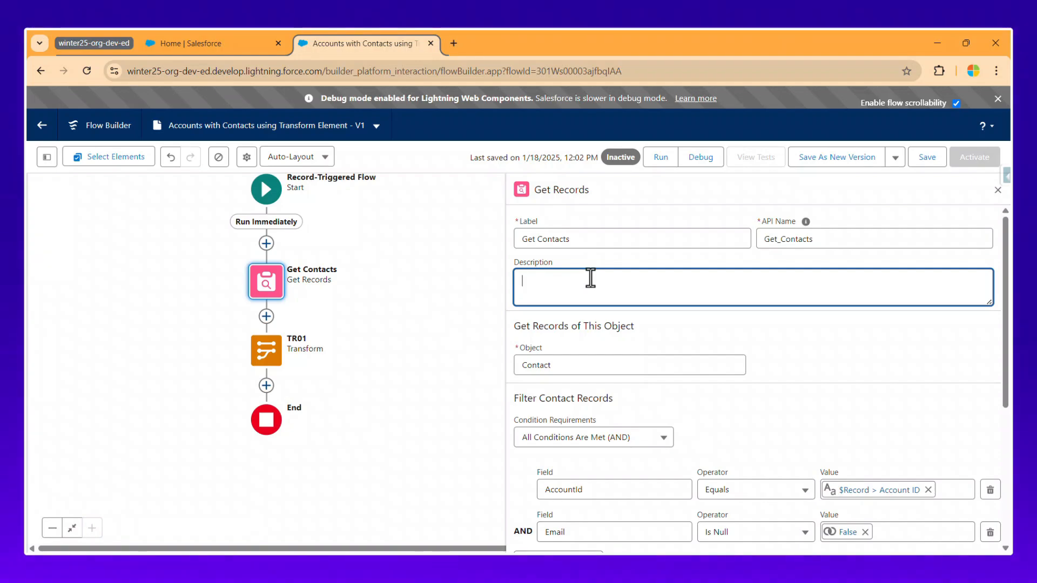
text(This element gets the Contacts record based on the account)
click(926, 156)
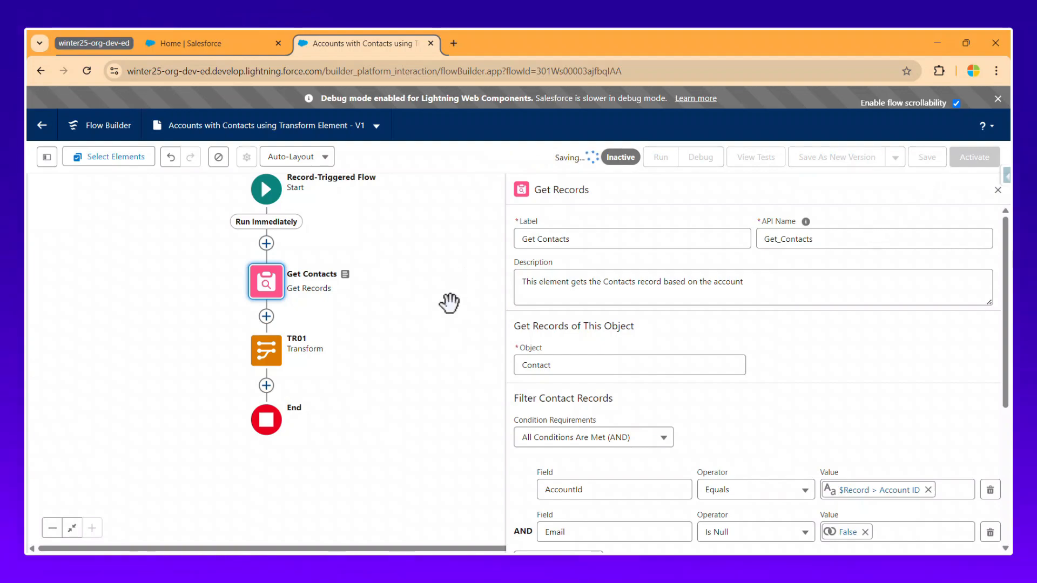
Describe TR01 as 'This element transform the source data to target data based on the collection'.
click(271, 360)
click(266, 474)
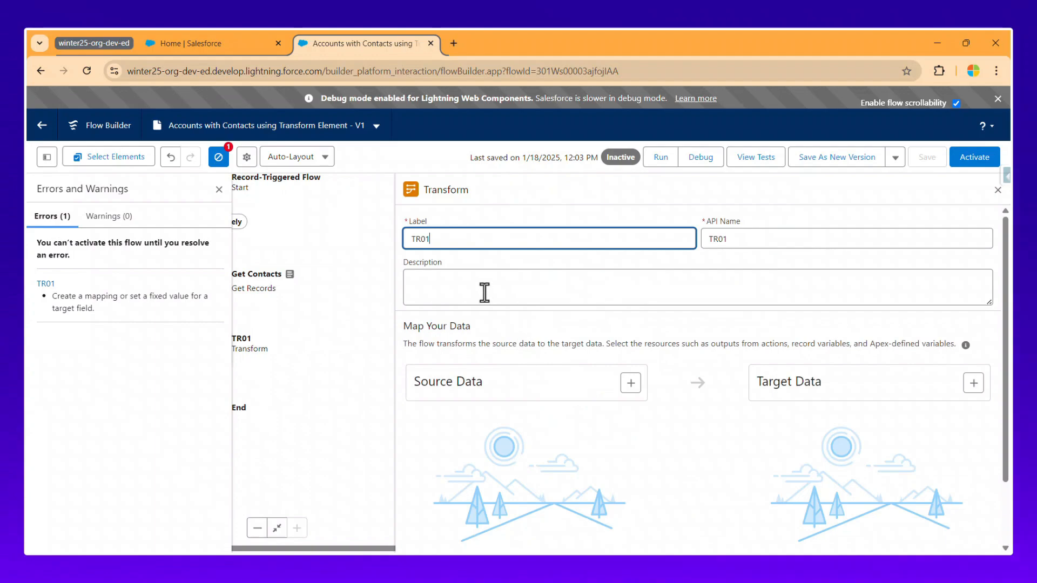
click(485, 292)
click(217, 157)
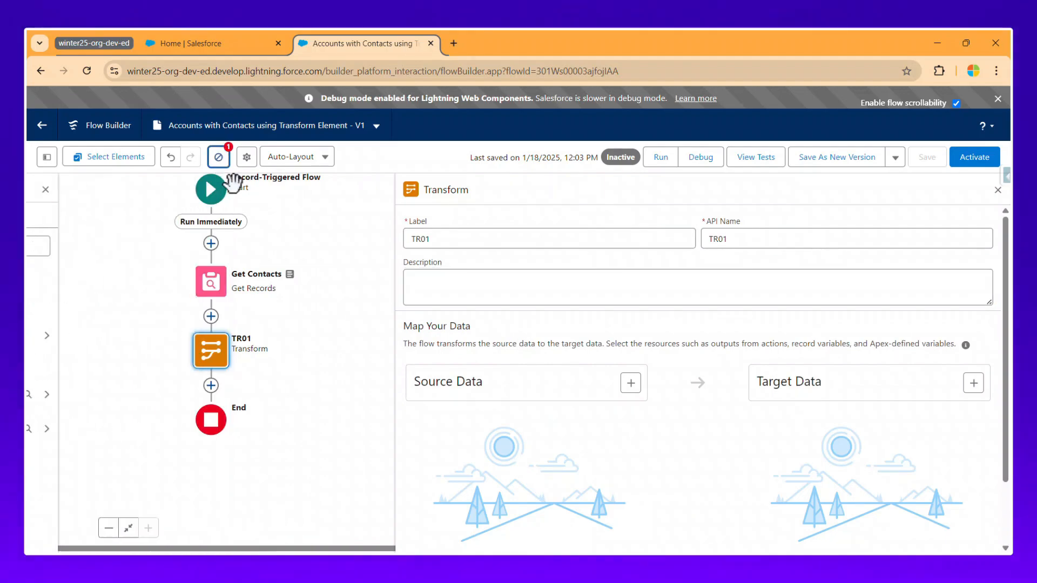
click(465, 287)
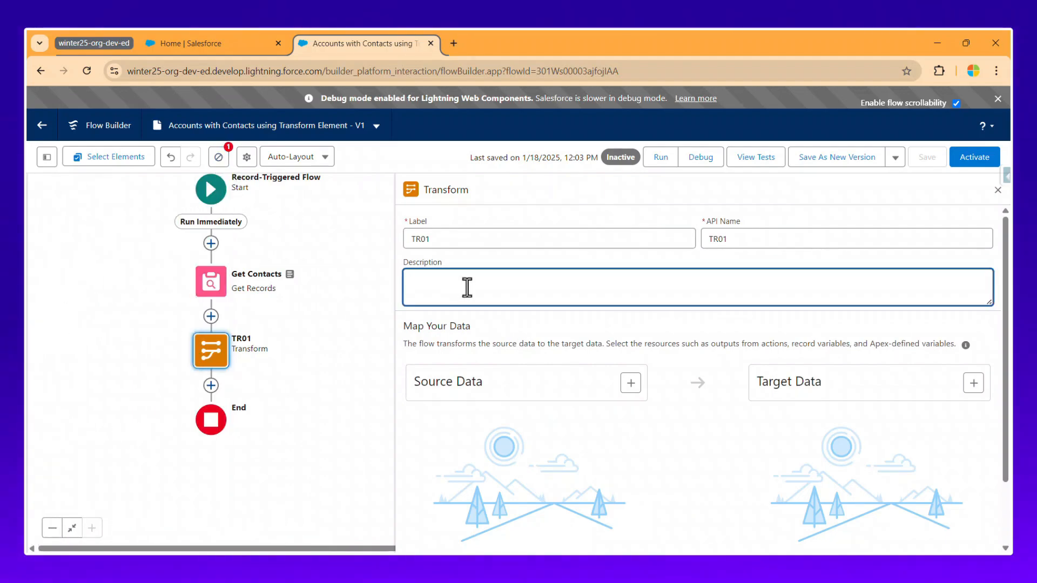
text(This element transform the source data to target data based on the collection)
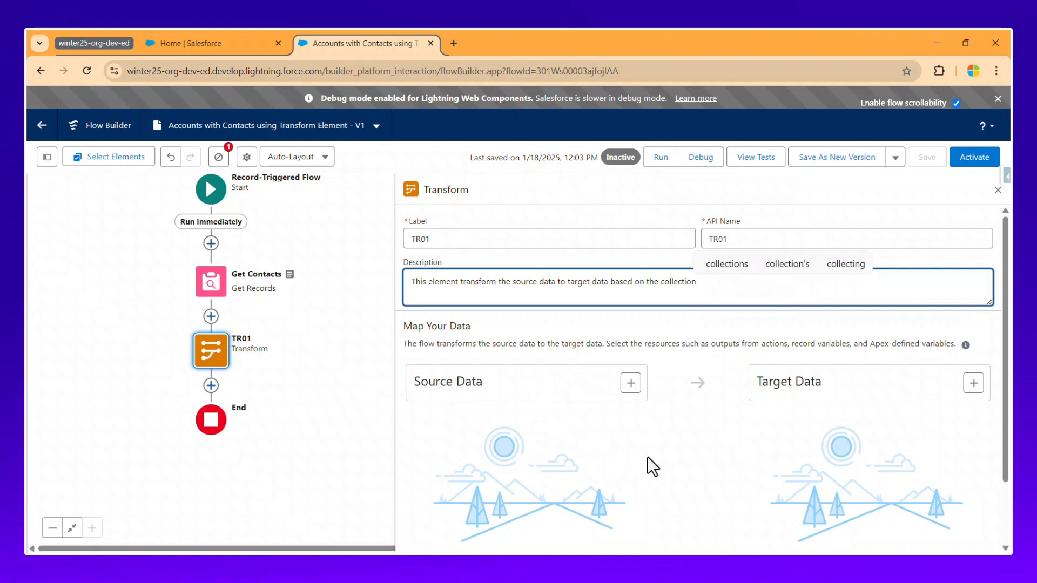
Select Contacts from Get_Contacts as TR01's source data.
click(631, 383)
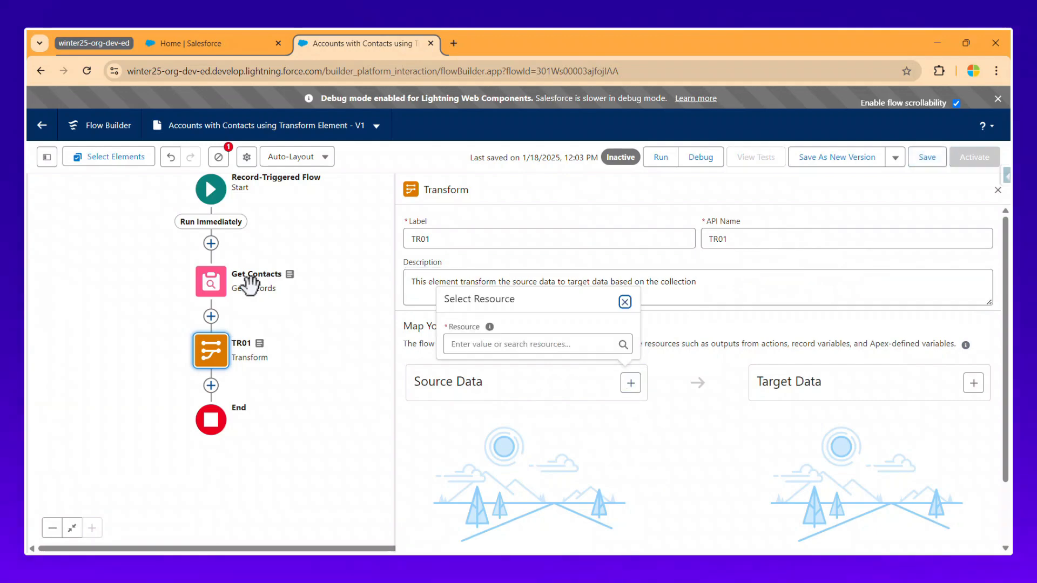
click(544, 347)
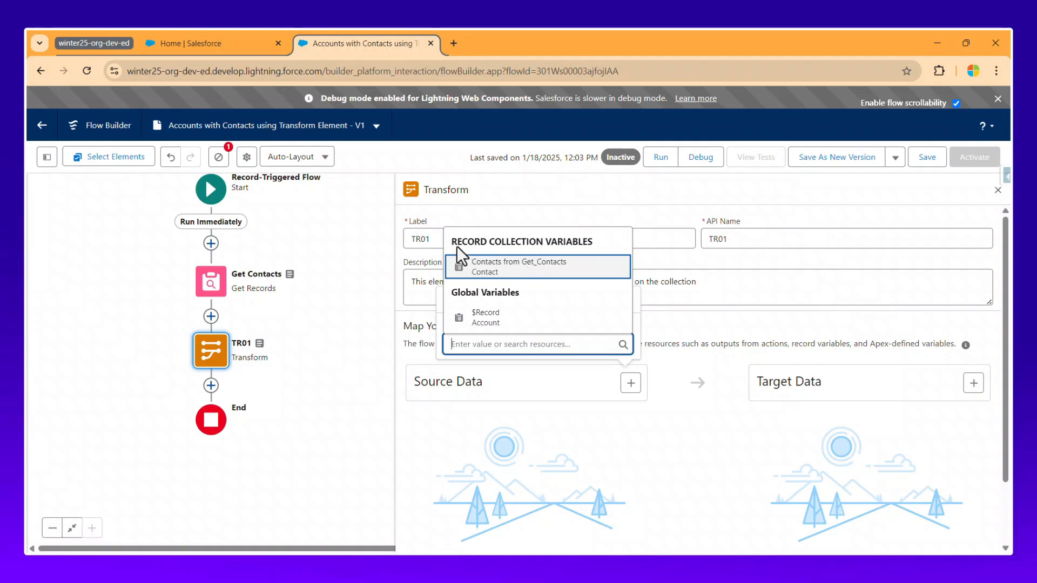
drag(453, 245, 469, 246)
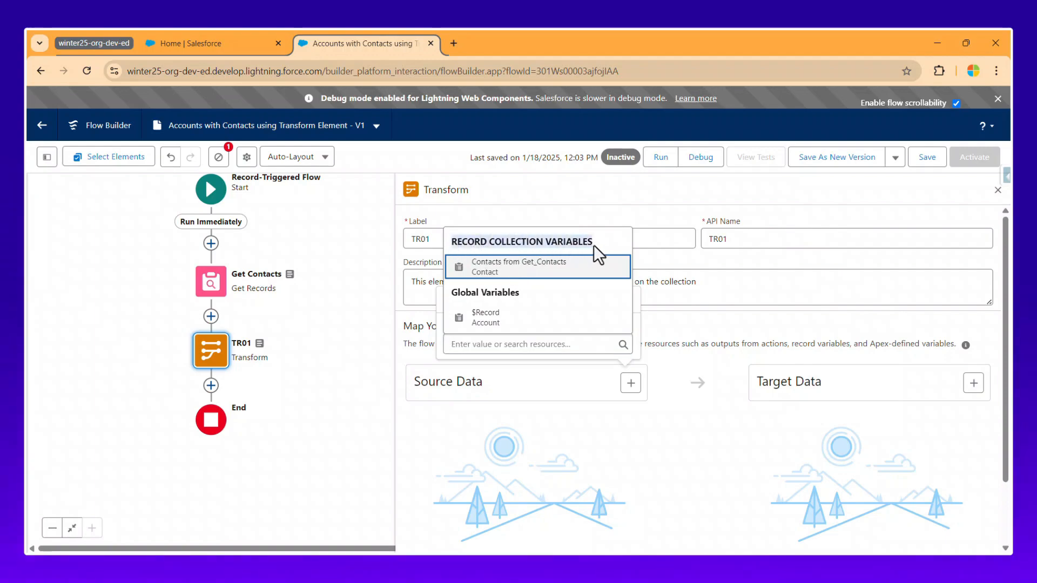
drag(594, 246, 594, 245)
click(533, 269)
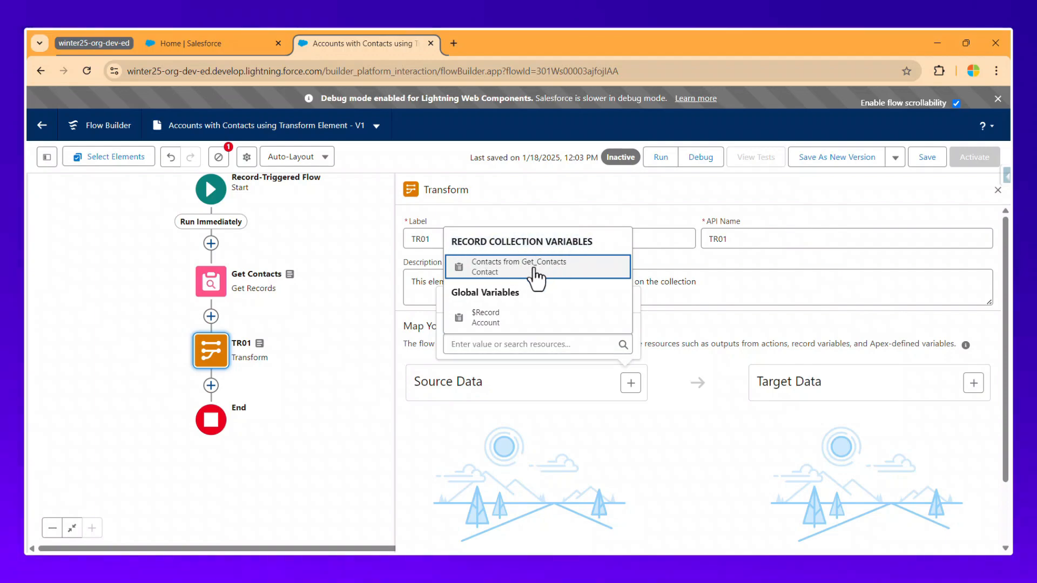
click(534, 270)
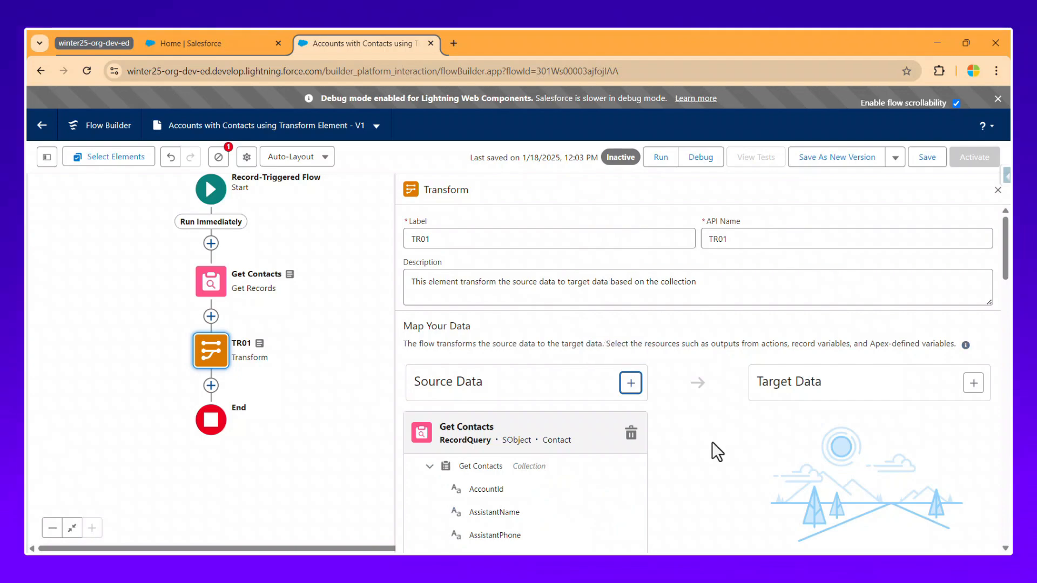
scroll(718, 432, down, 5)
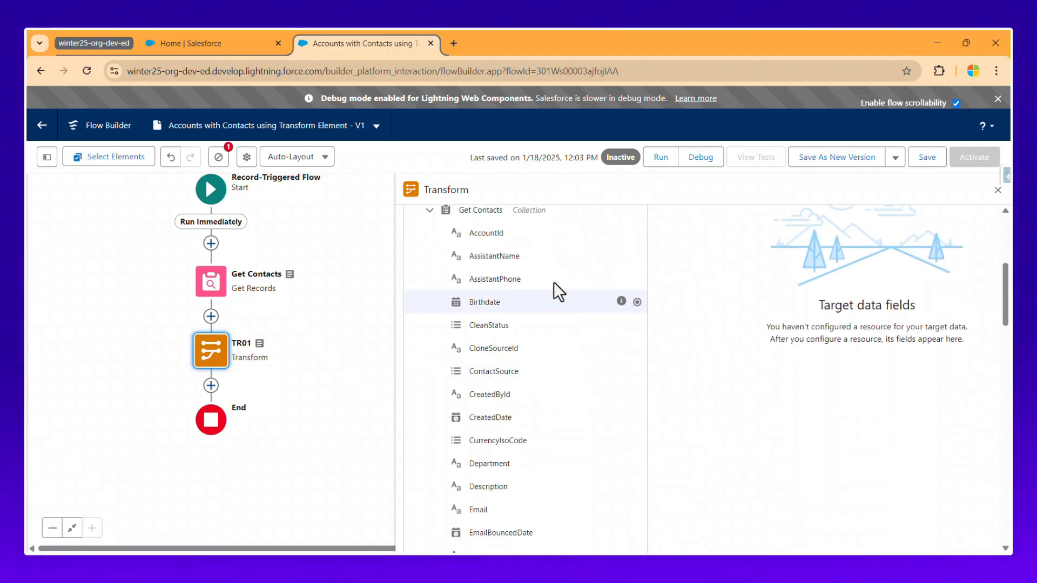
scroll(521, 382, up, 5)
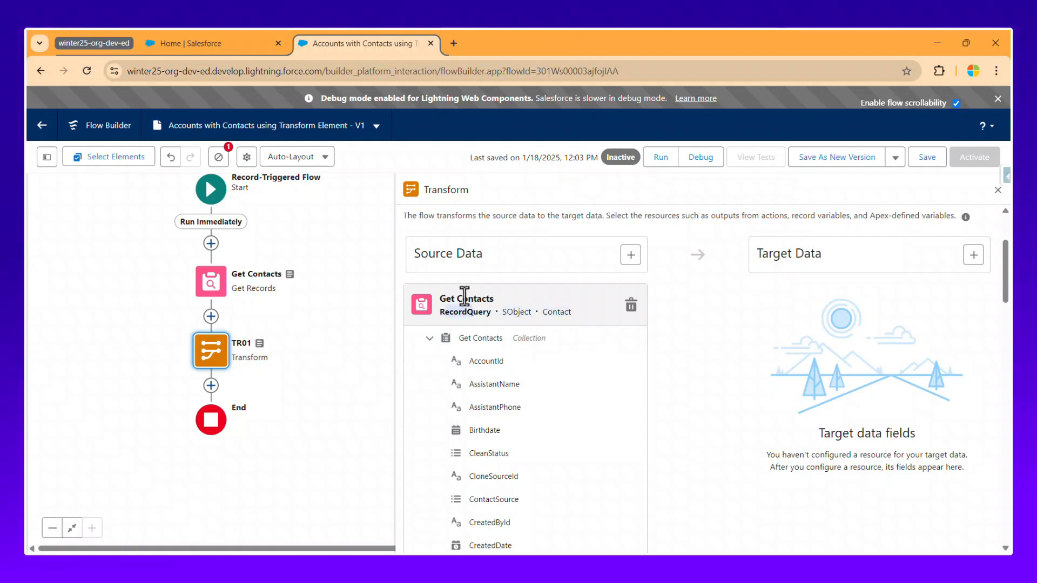
scroll(621, 364, down, 1)
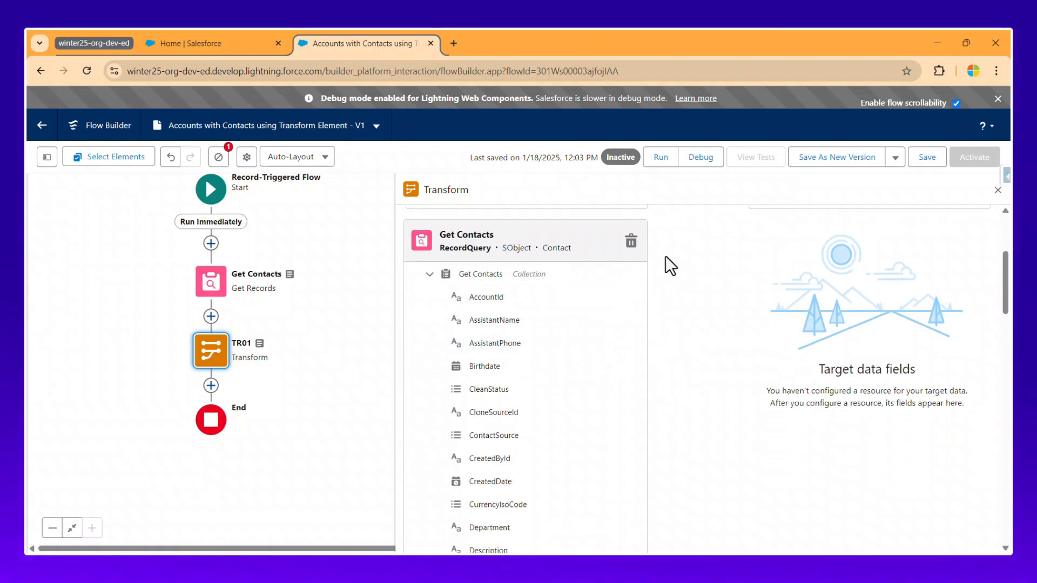
Remove and reselect the Get_Contacts collection as the source data.
click(631, 242)
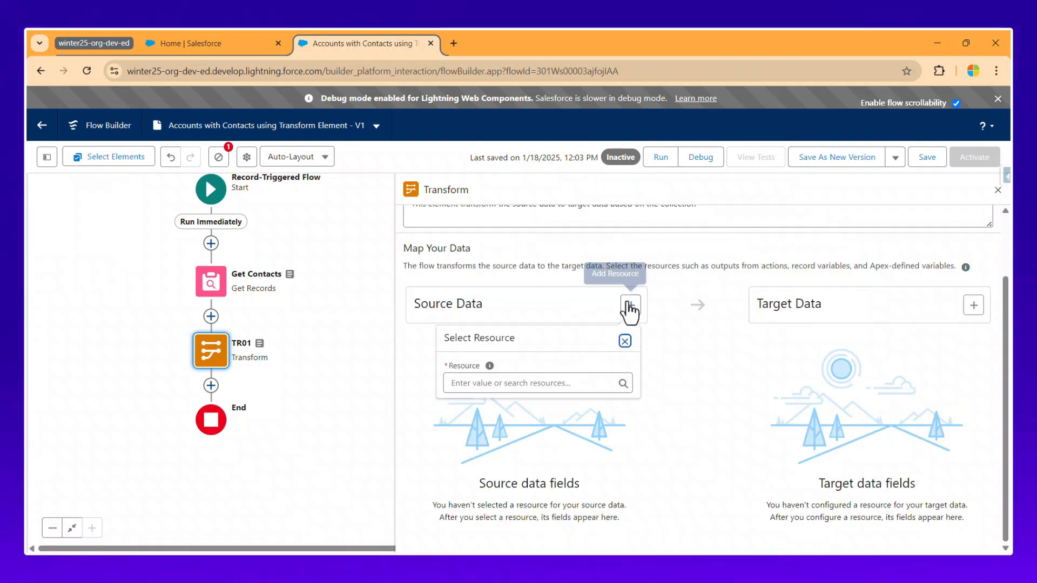
click(505, 383)
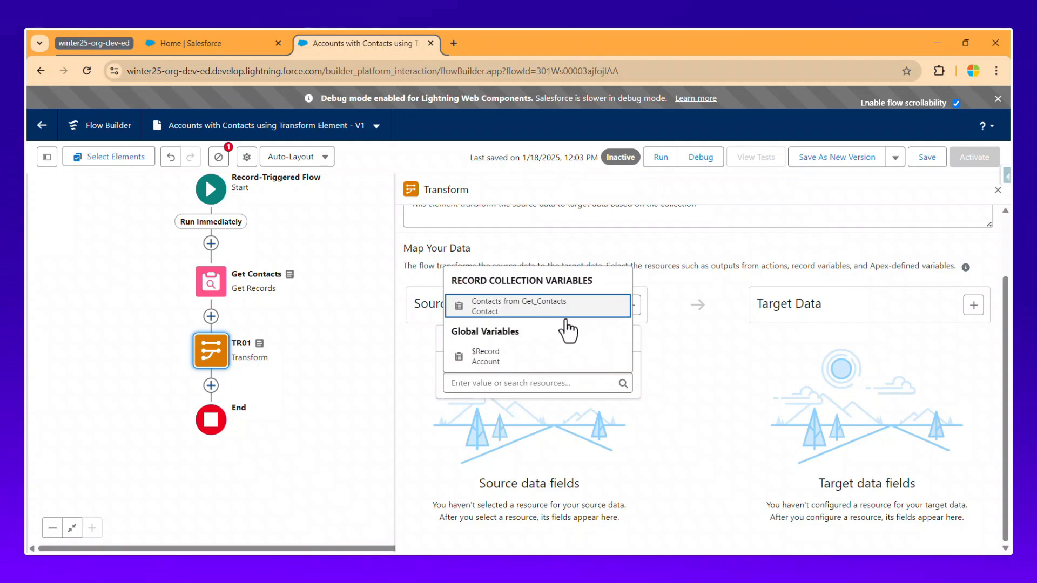
click(519, 306)
scroll(675, 362, down, 5)
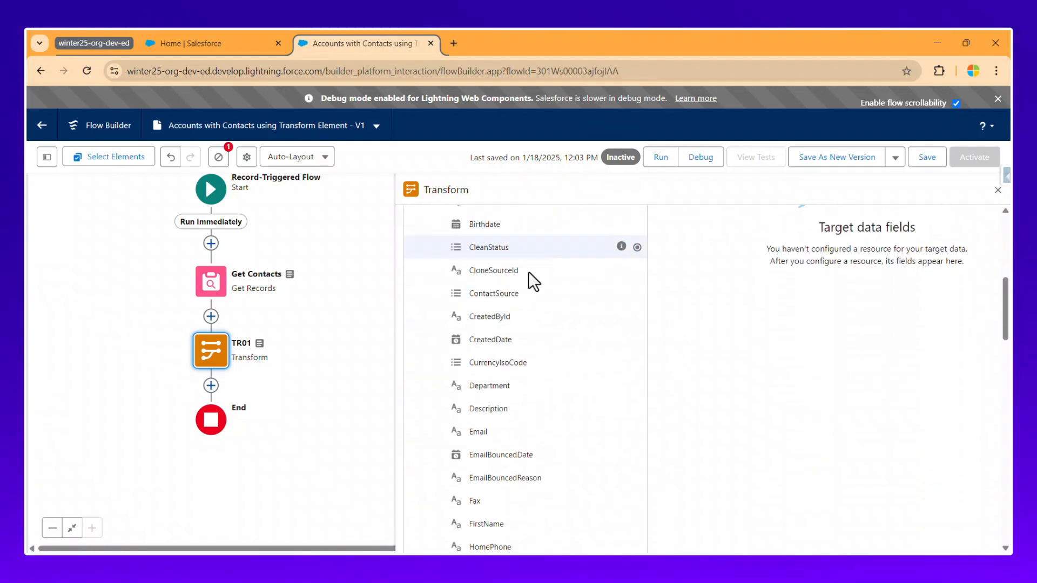
scroll(533, 281, down, 12)
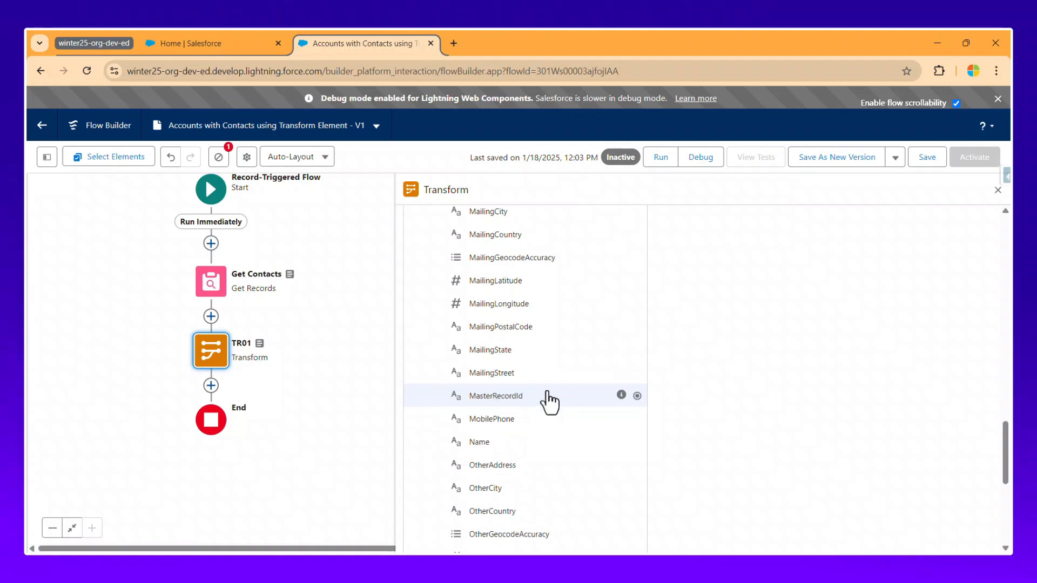
scroll(549, 402, down, 2)
scroll(550, 404, down, 4)
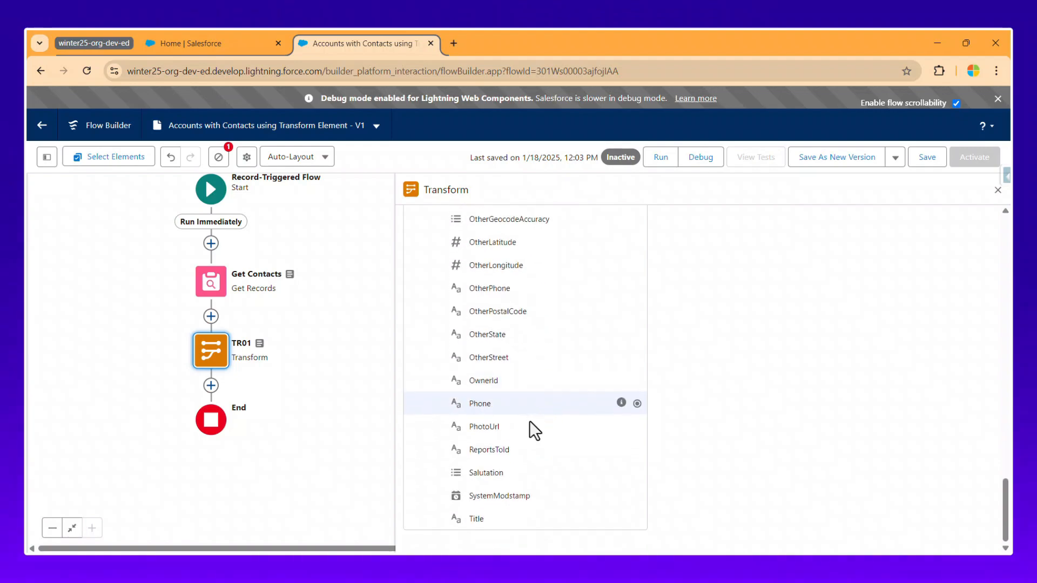
scroll(530, 422, up, 20)
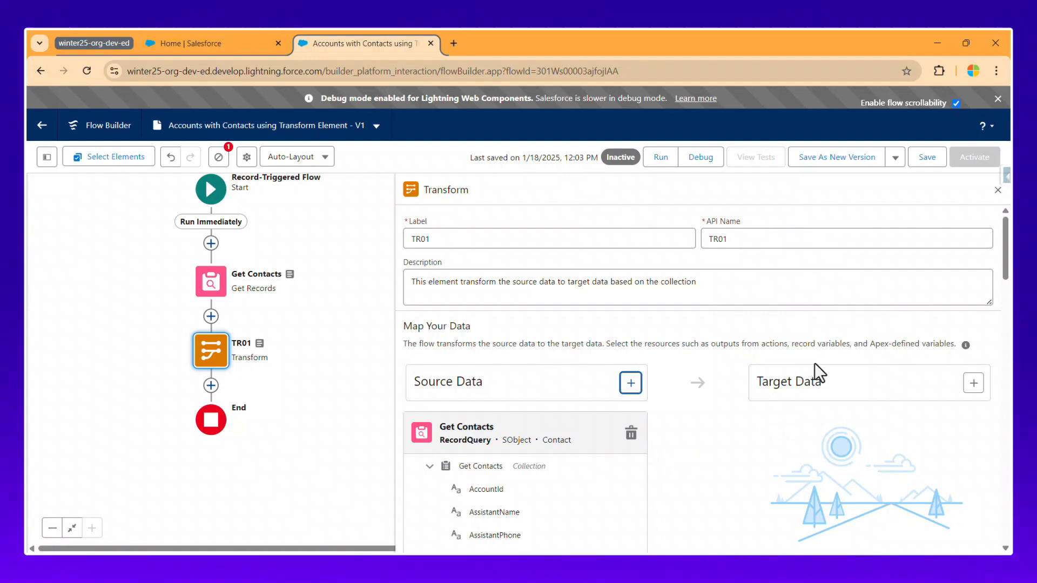
Create a Text resource allowing multiple values as TR01's target data.
click(974, 383)
click(821, 299)
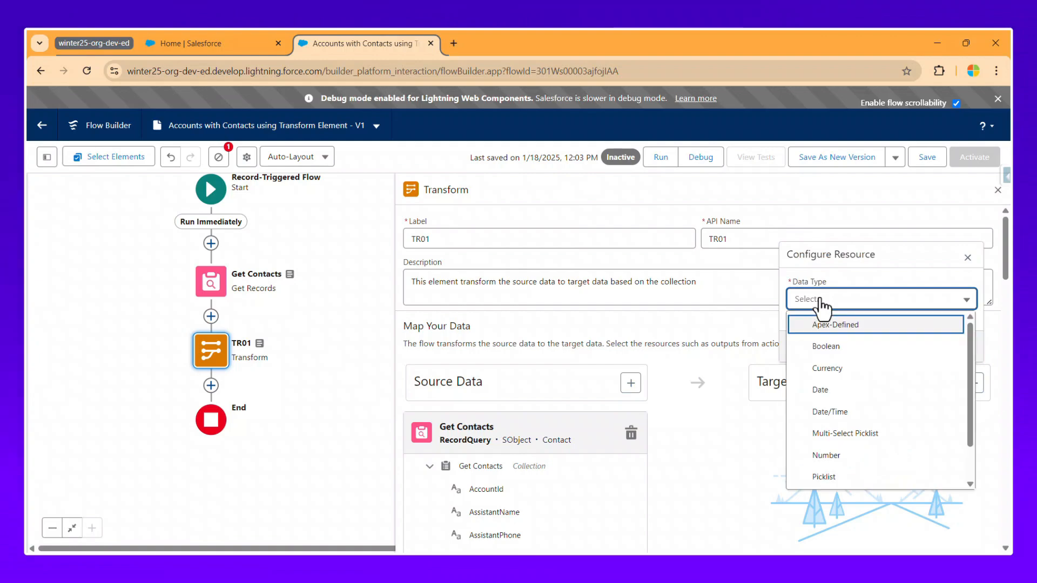
scroll(894, 446, down, 1)
click(833, 479)
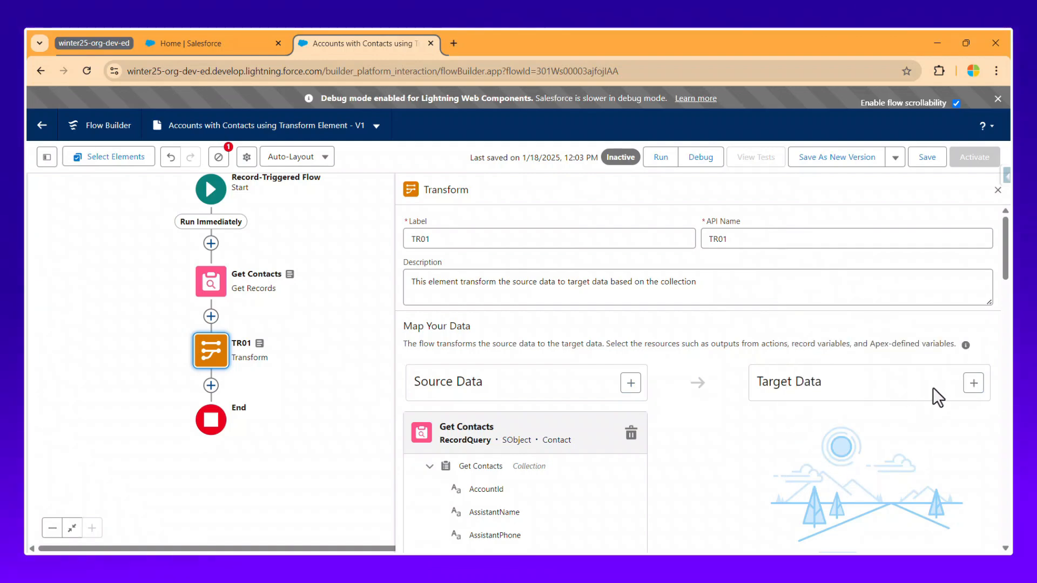
click(973, 382)
click(793, 318)
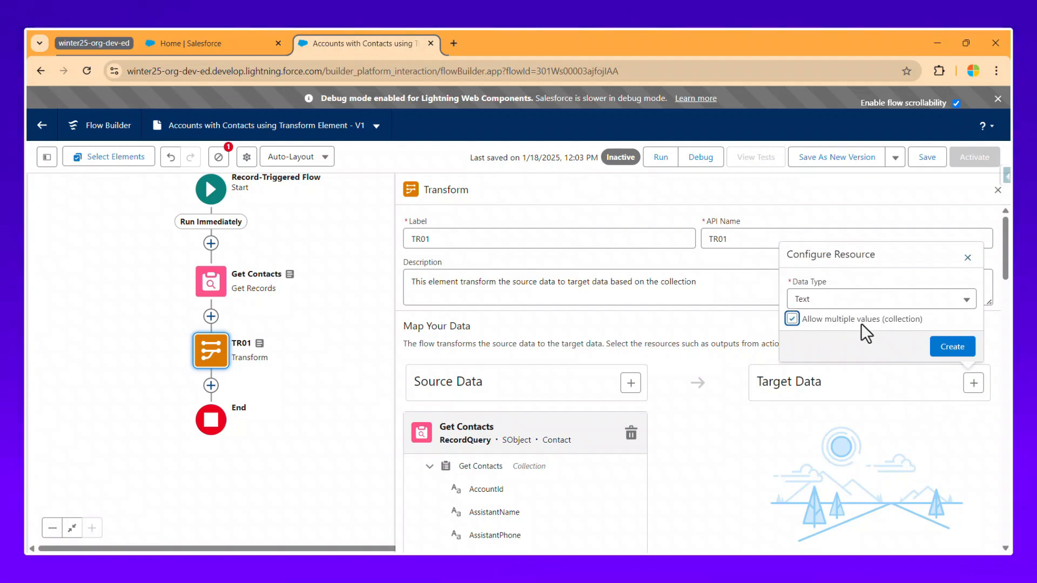
click(951, 346)
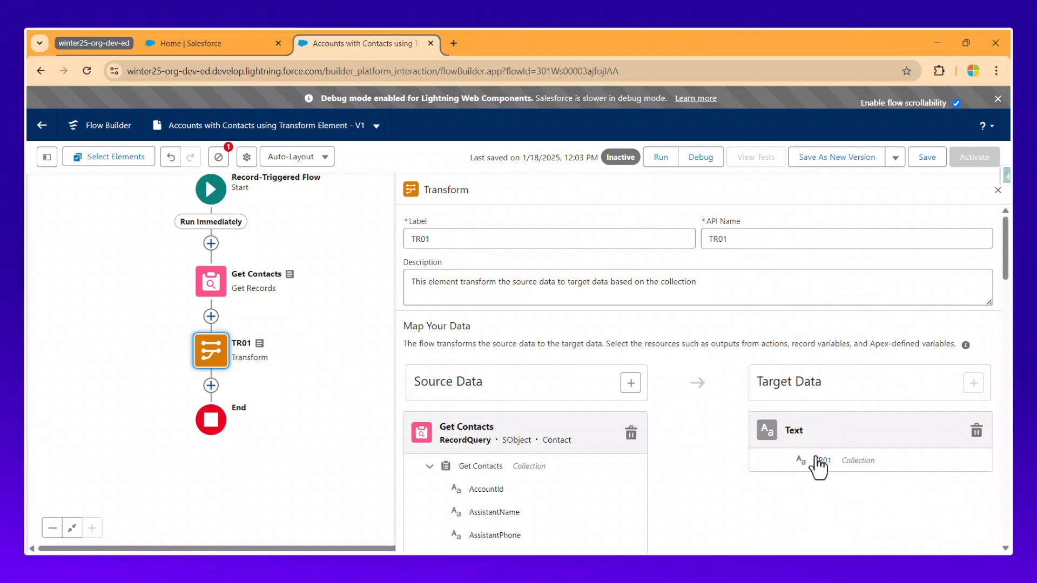
Link the Get Contacts Id field to TR01's text collection target.
scroll(643, 440, down, 1)
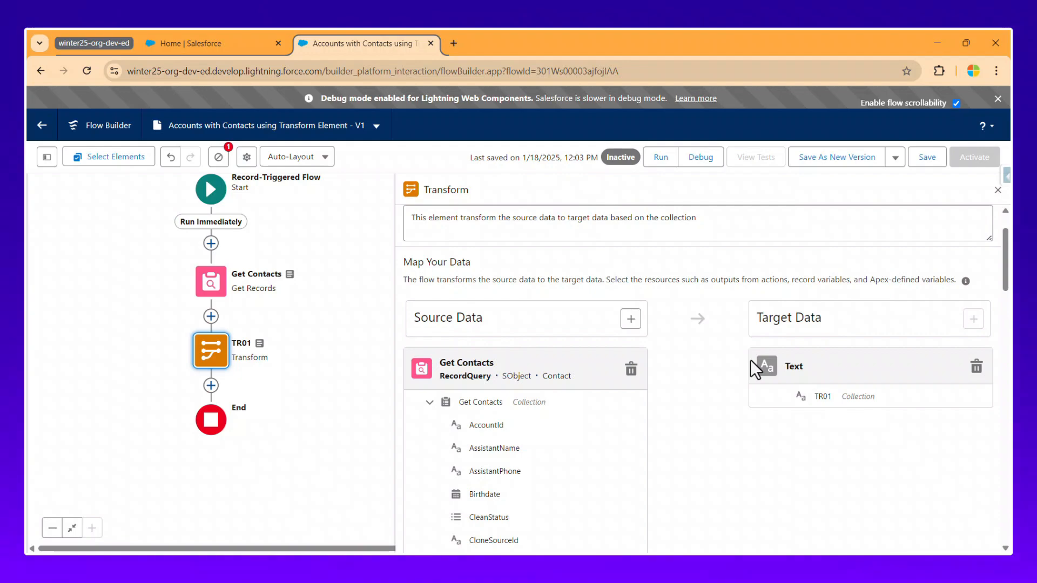
scroll(647, 417, up, 1)
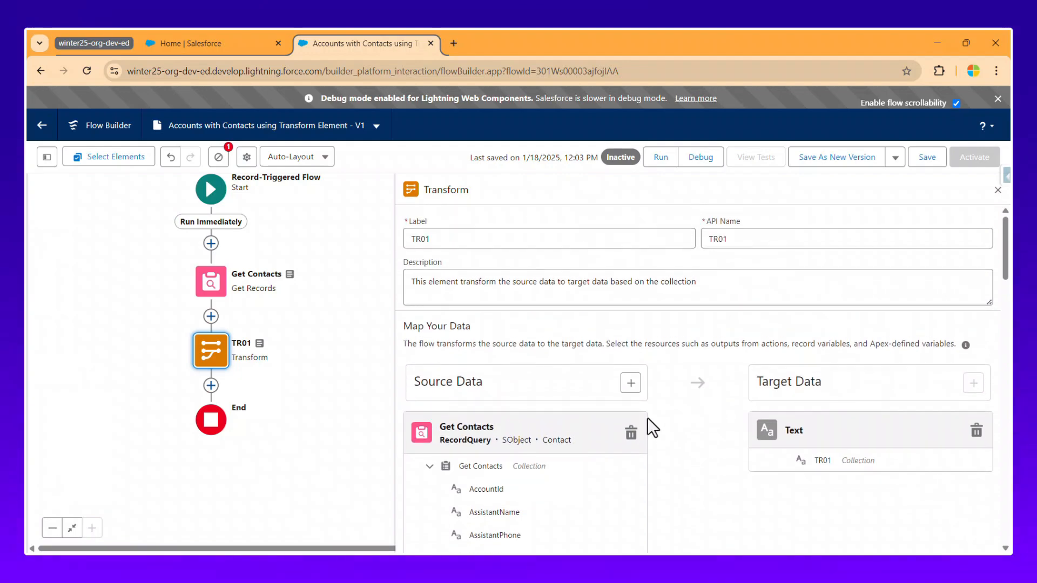
scroll(610, 420, down, 4)
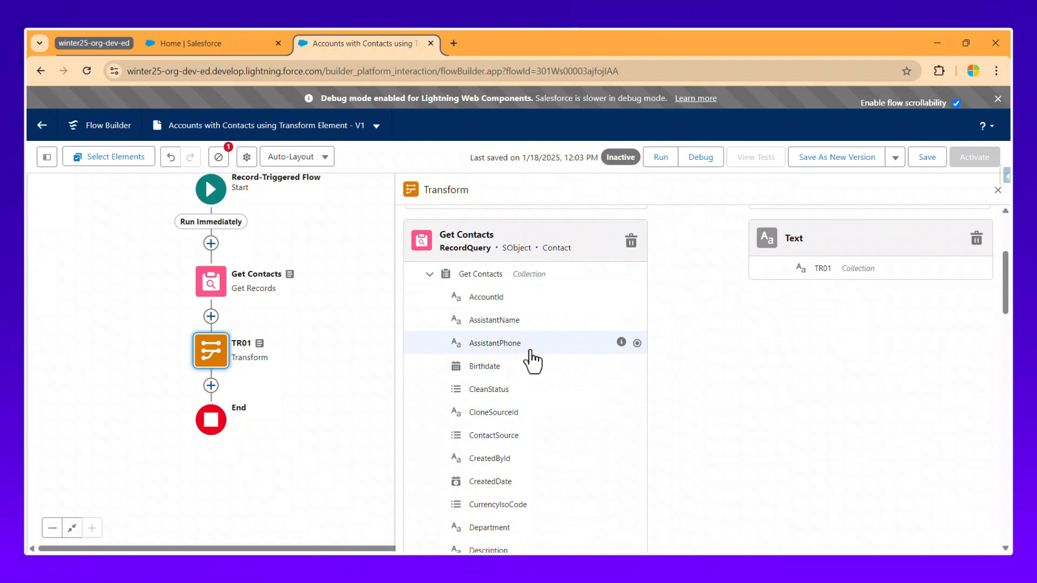
scroll(501, 320, up, 1)
scroll(513, 394, up, 3)
scroll(518, 394, down, 5)
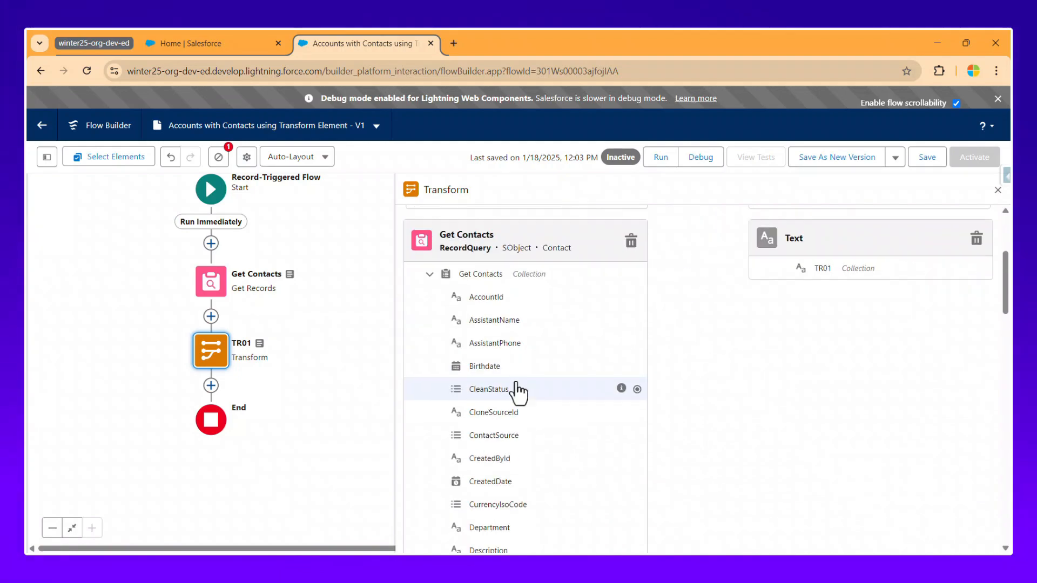
scroll(516, 467, down, 5)
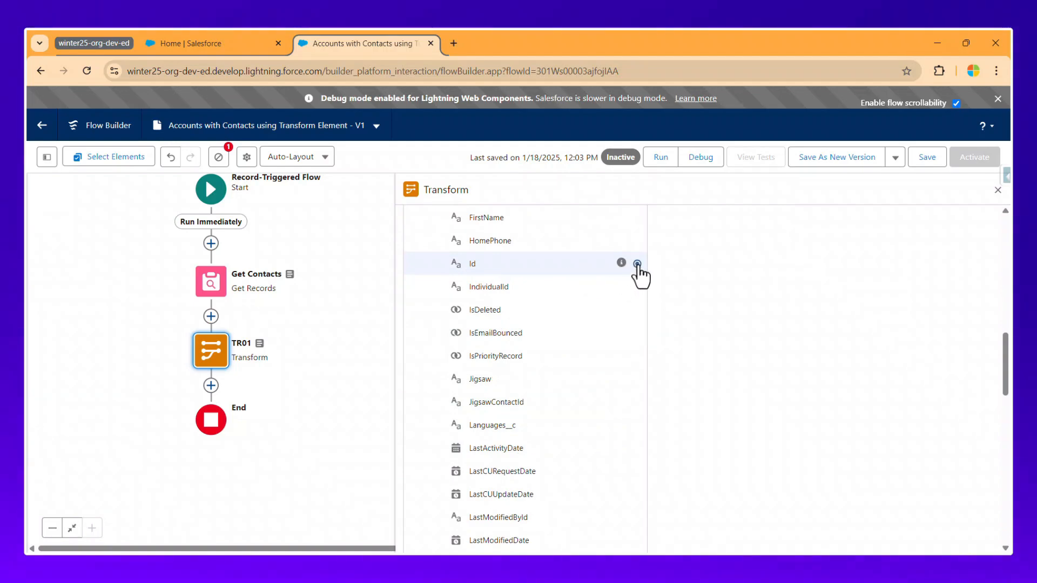
click(637, 264)
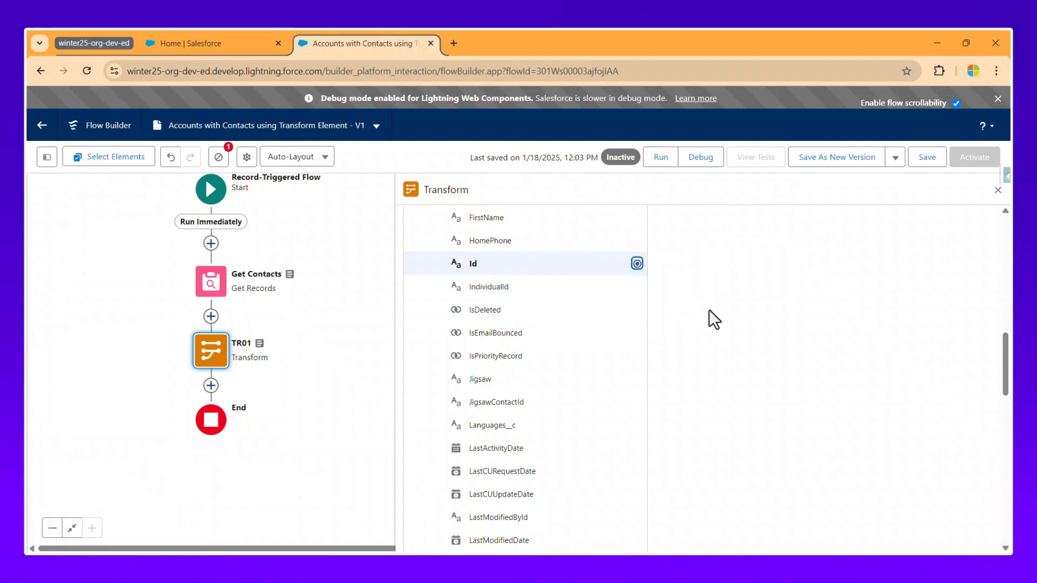
scroll(712, 313, up, 10)
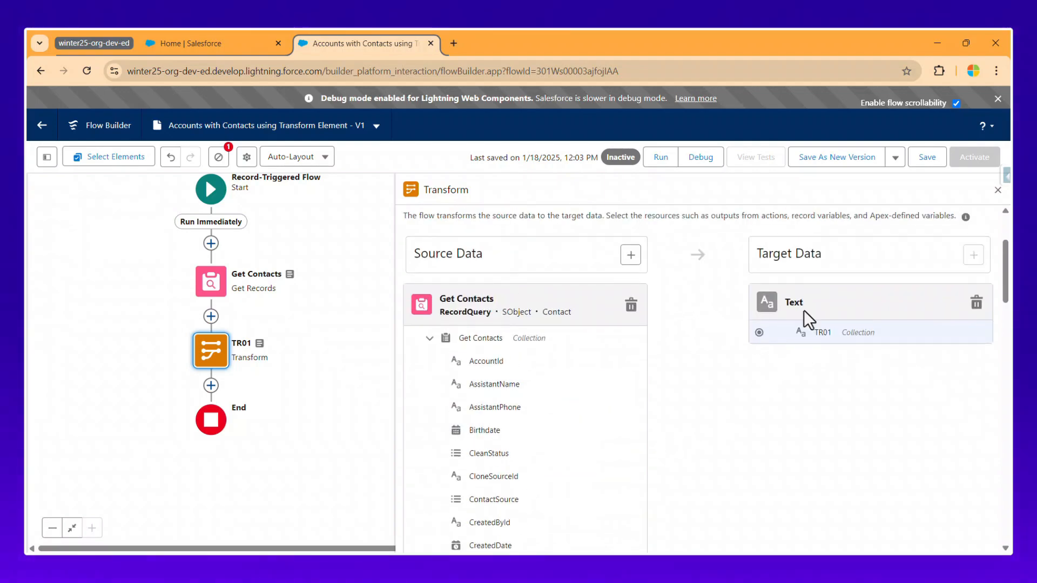
click(759, 332)
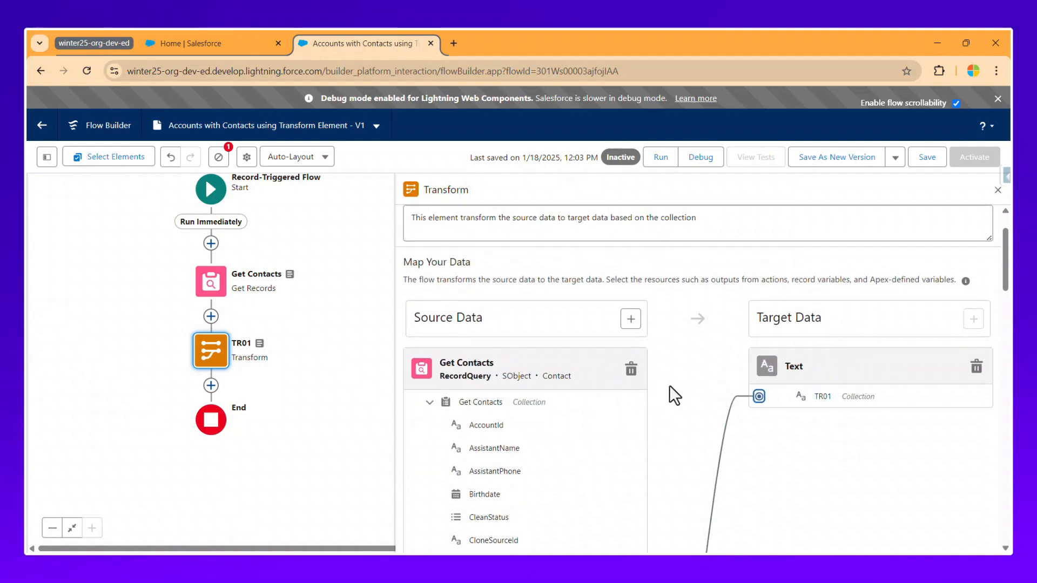
scroll(672, 384, down, 4)
scroll(697, 373, up, 5)
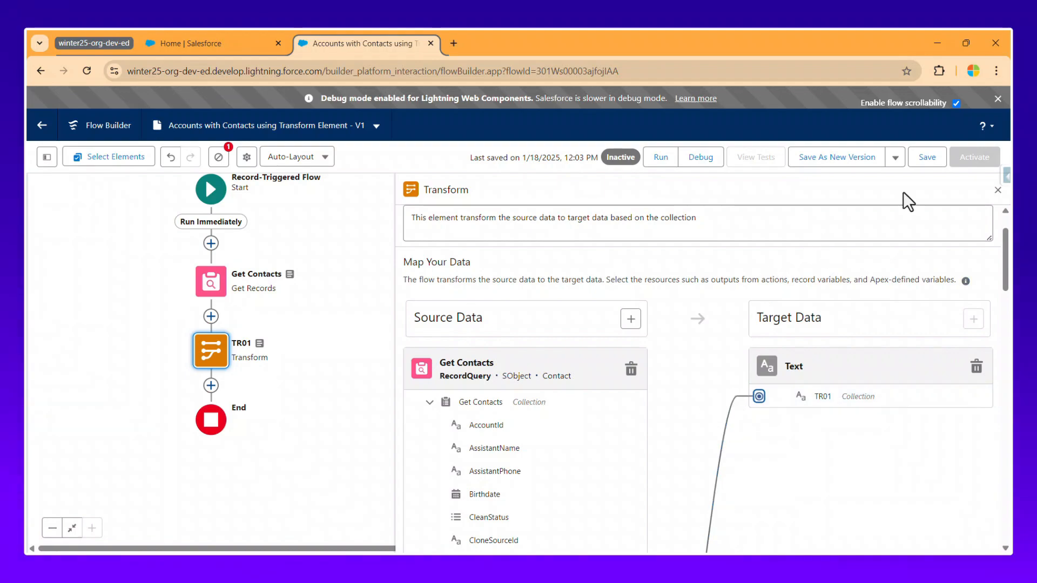
Save the flow, start a debug run, and list accounts for the triggering Account.
click(934, 162)
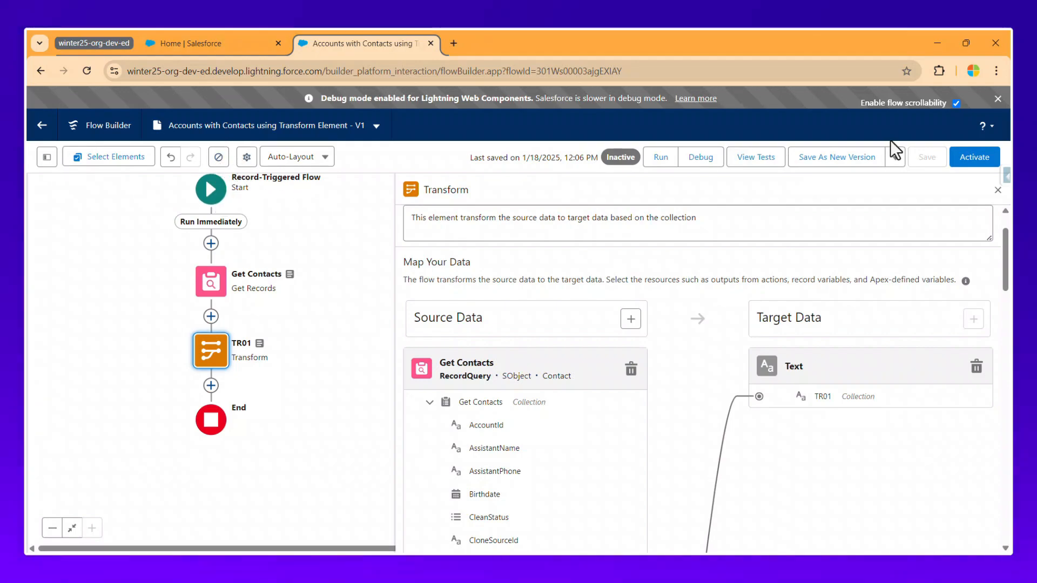
click(702, 159)
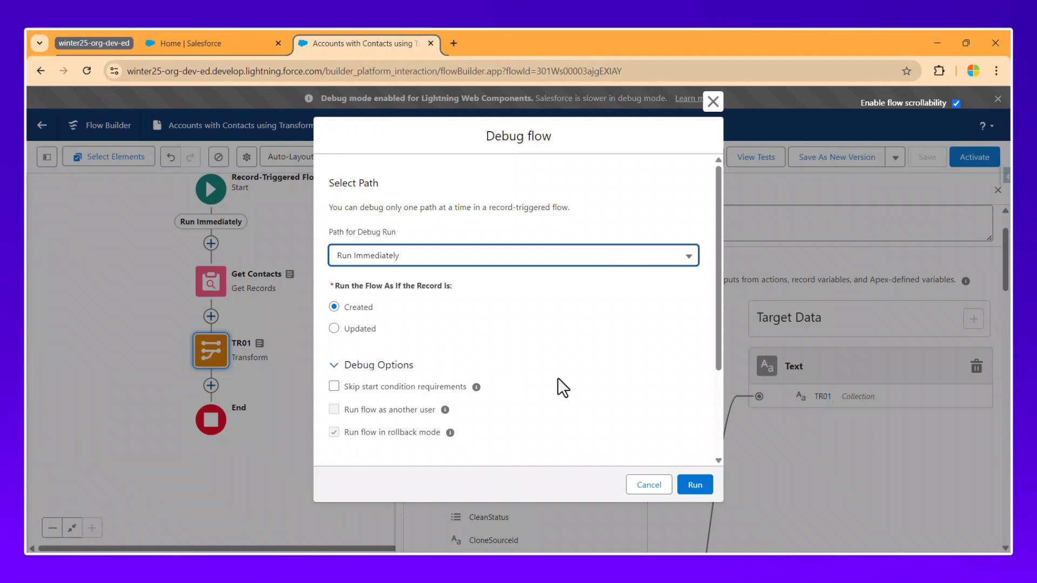
scroll(553, 380, down, 2)
click(384, 411)
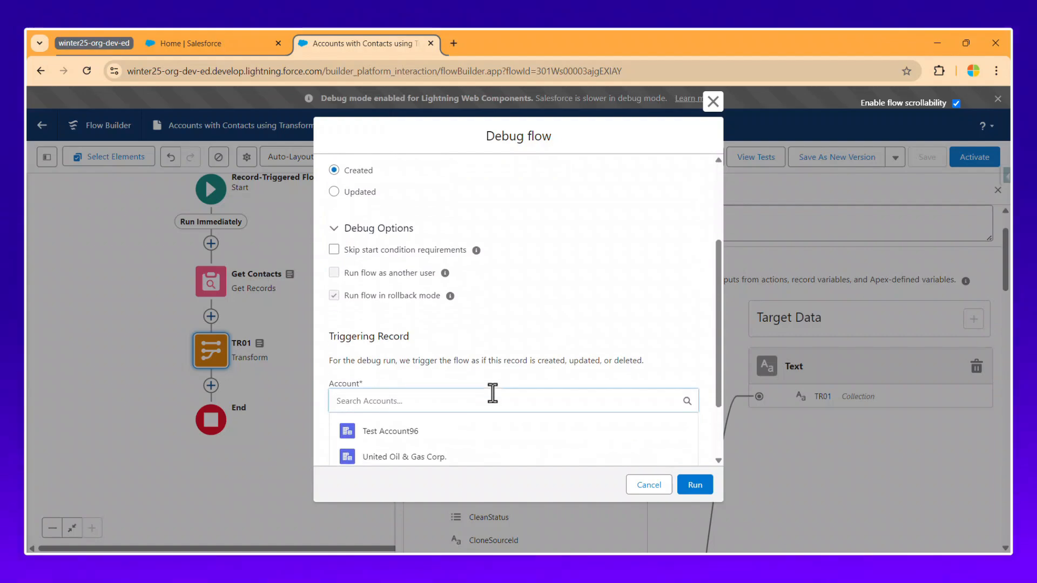
scroll(491, 393, down, 2)
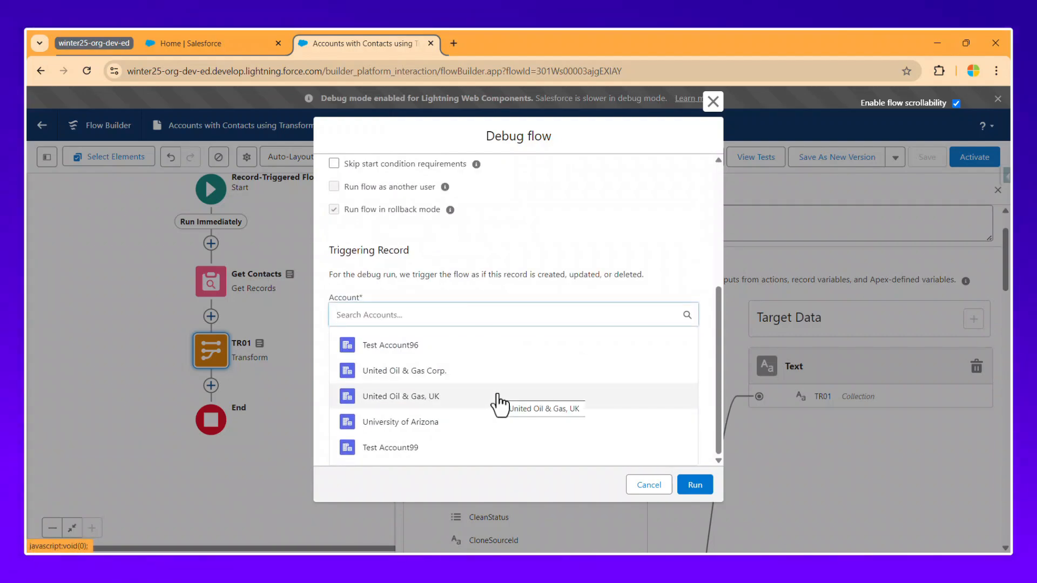
Search the App Launcher for 'acc' and open Accounts in a new tab.
click(174, 48)
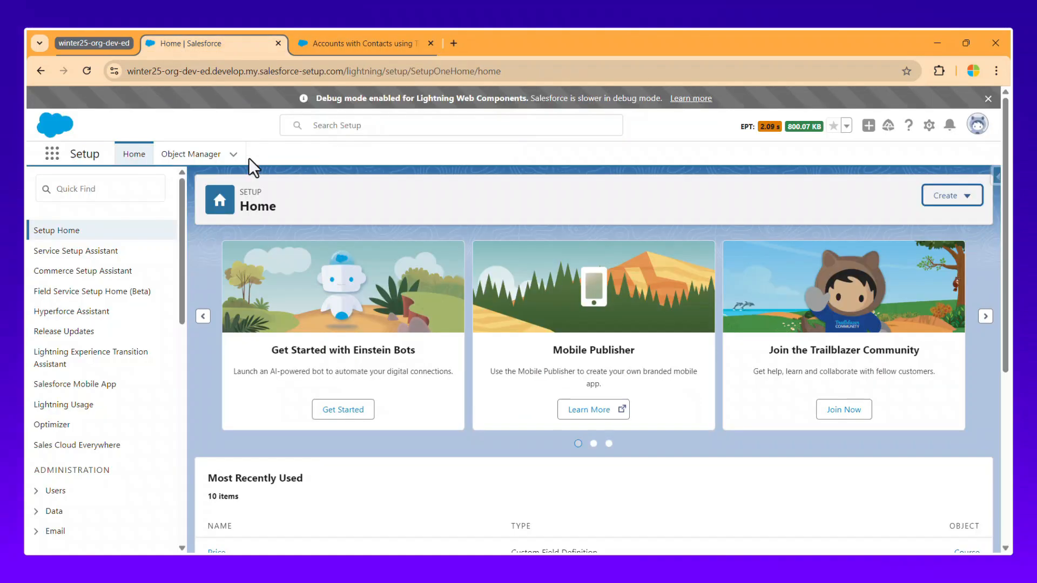
click(56, 156)
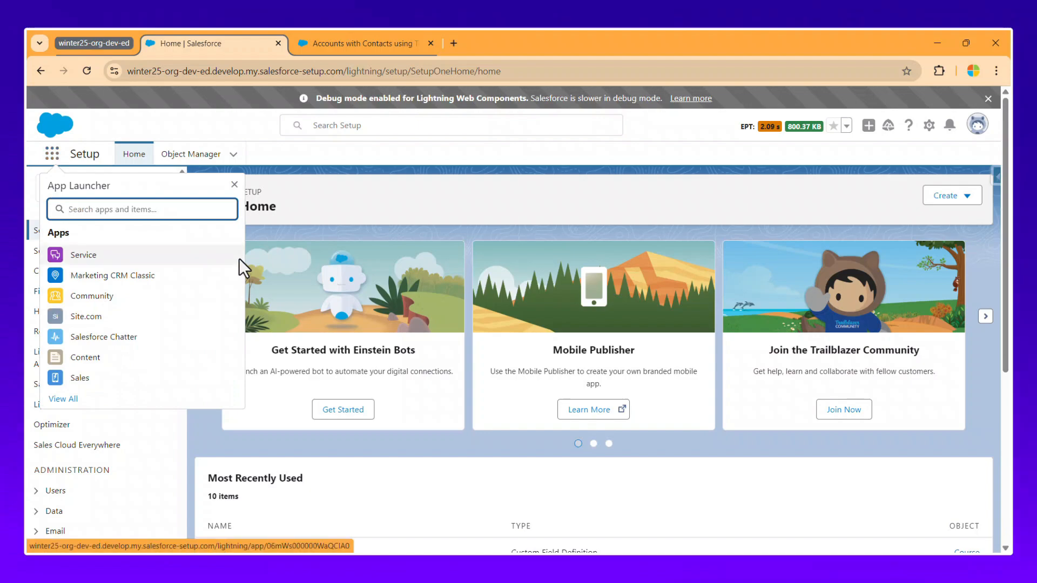
text(acc)
right_click(116, 314)
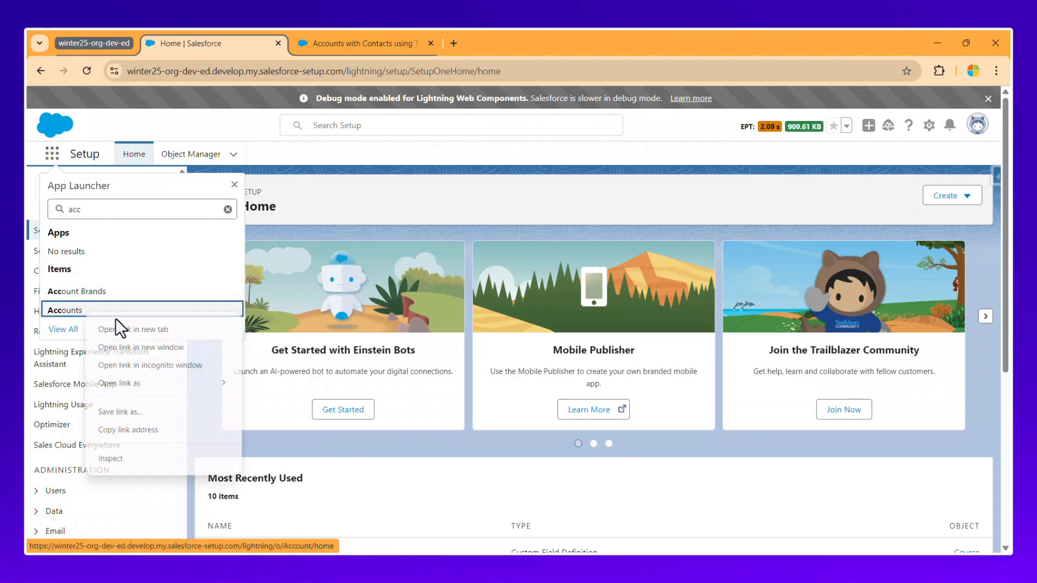
click(145, 326)
click(475, 43)
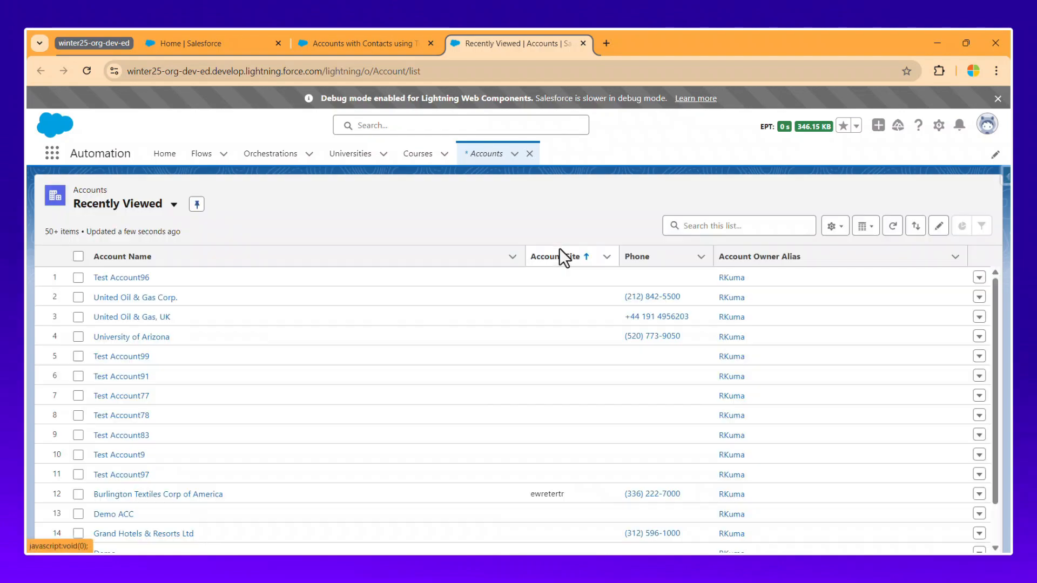
Open the Edge Communications account, select its name, and return to the debug dialog.
scroll(156, 493, down, 1)
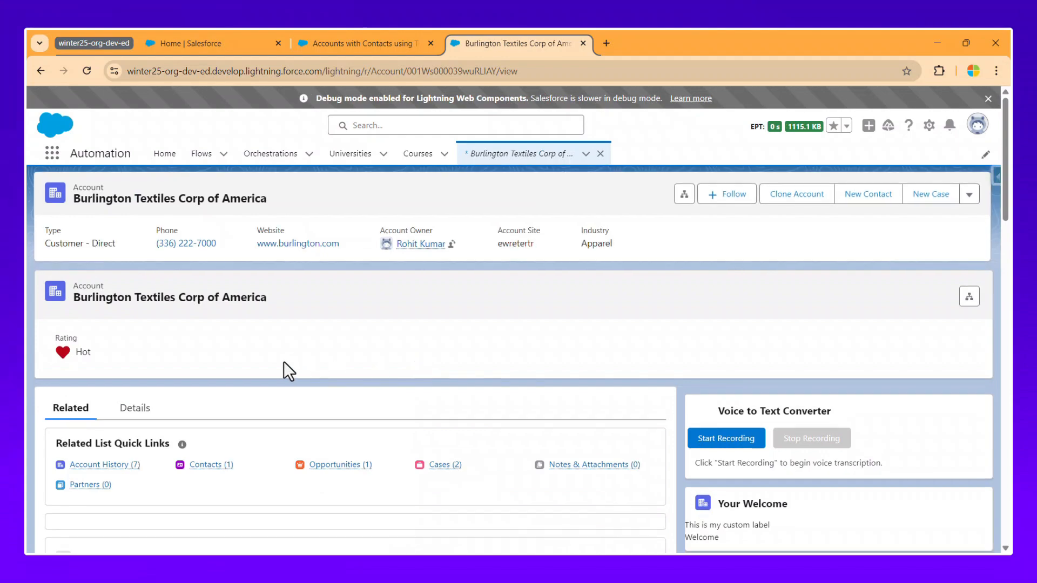
scroll(287, 367, down, 2)
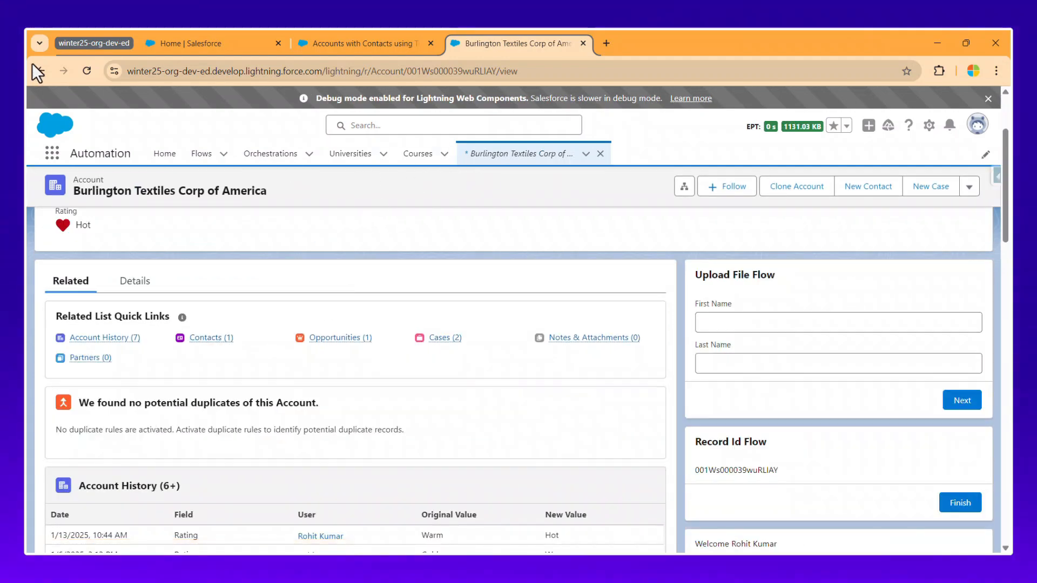
click(37, 69)
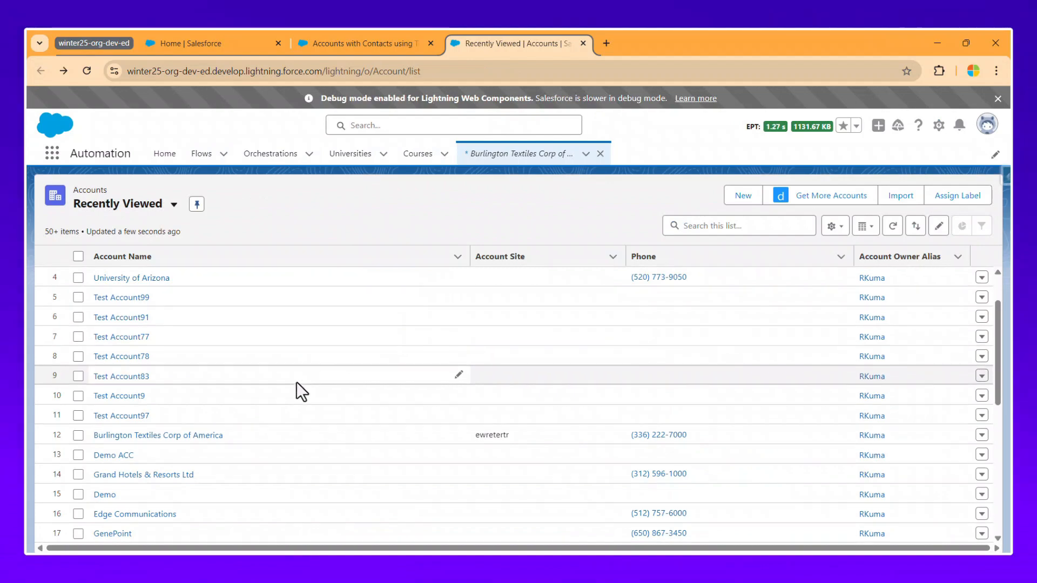
scroll(297, 381, down, 4)
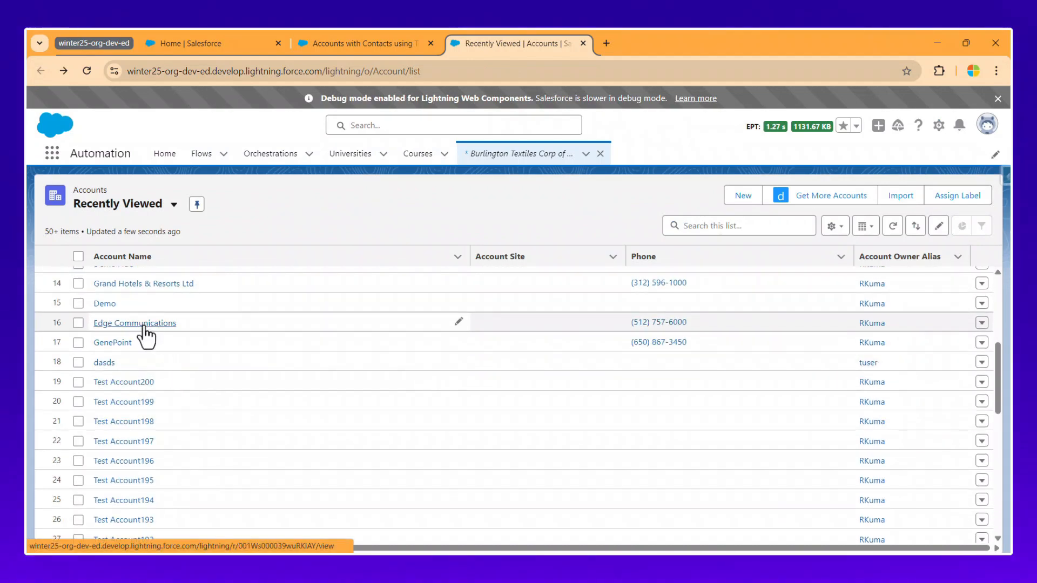
click(144, 324)
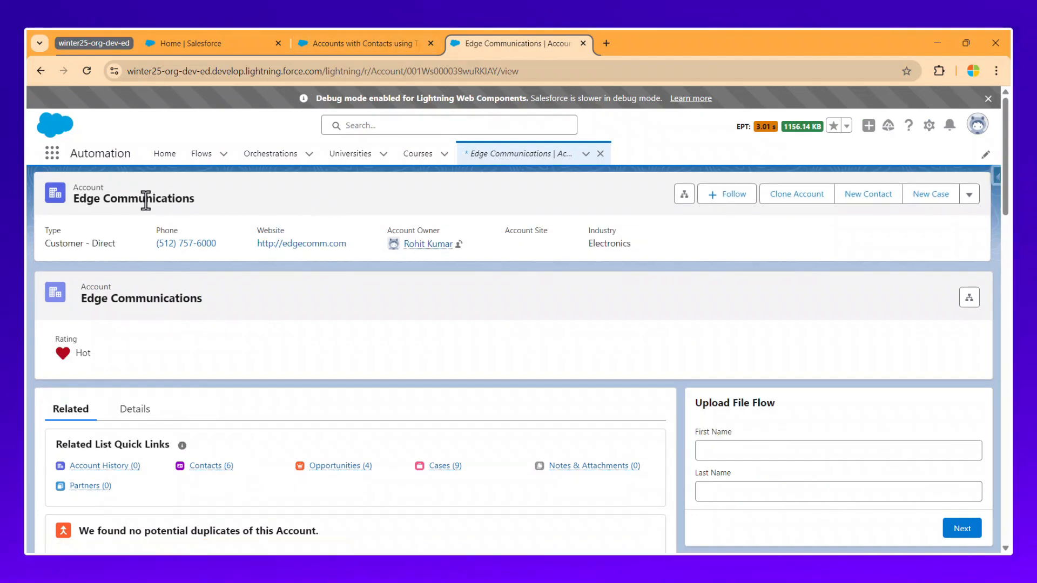
double_click(138, 200)
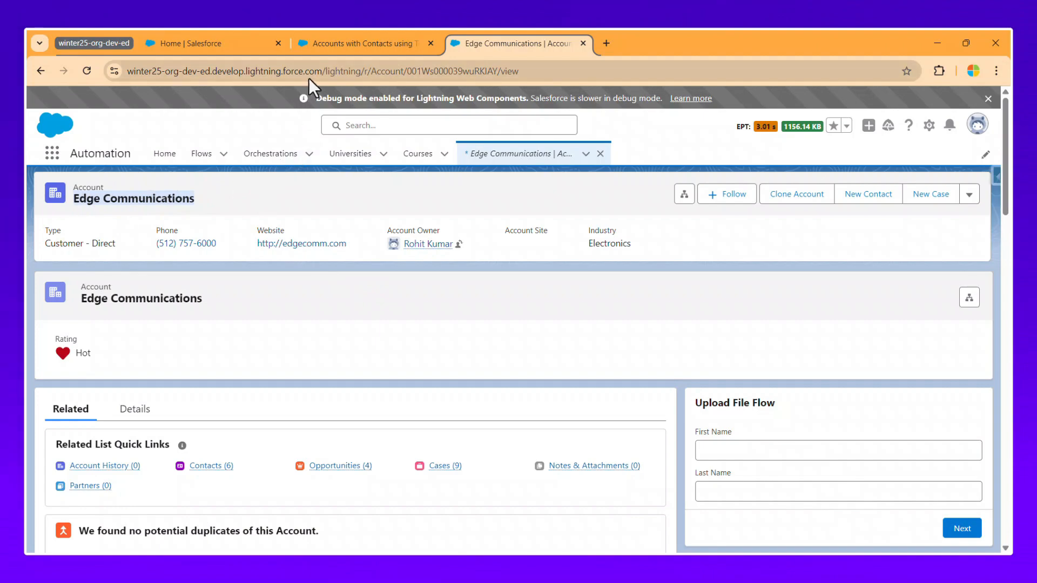
click(332, 44)
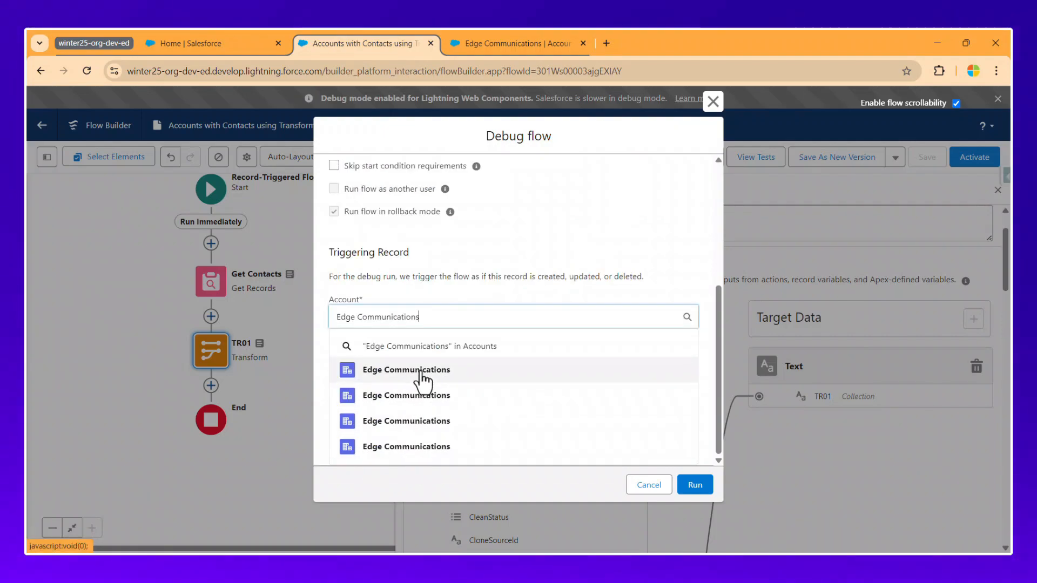
Pick Edge Communications as the triggering Account and run the debug.
click(420, 373)
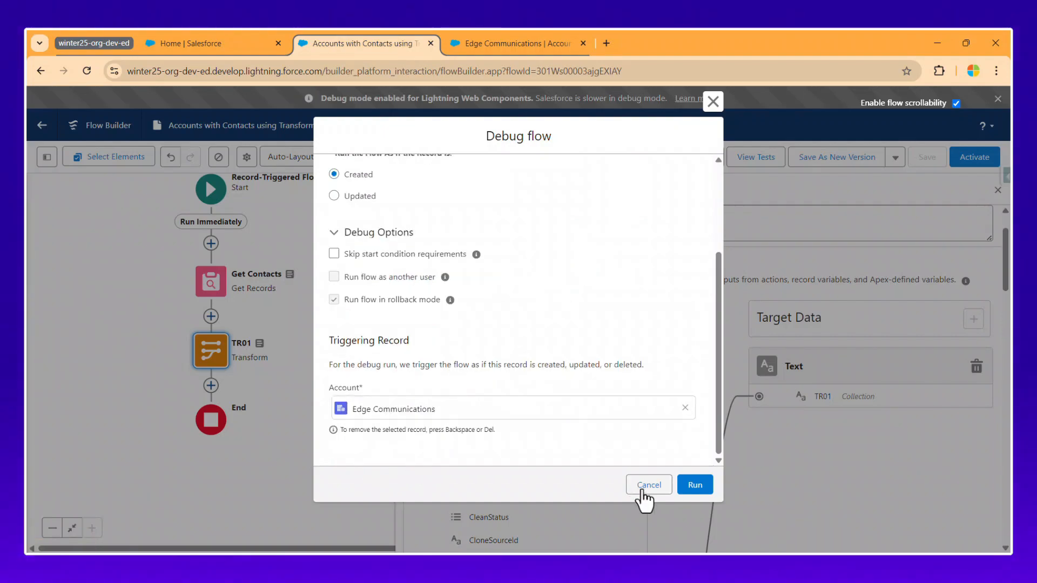
click(696, 486)
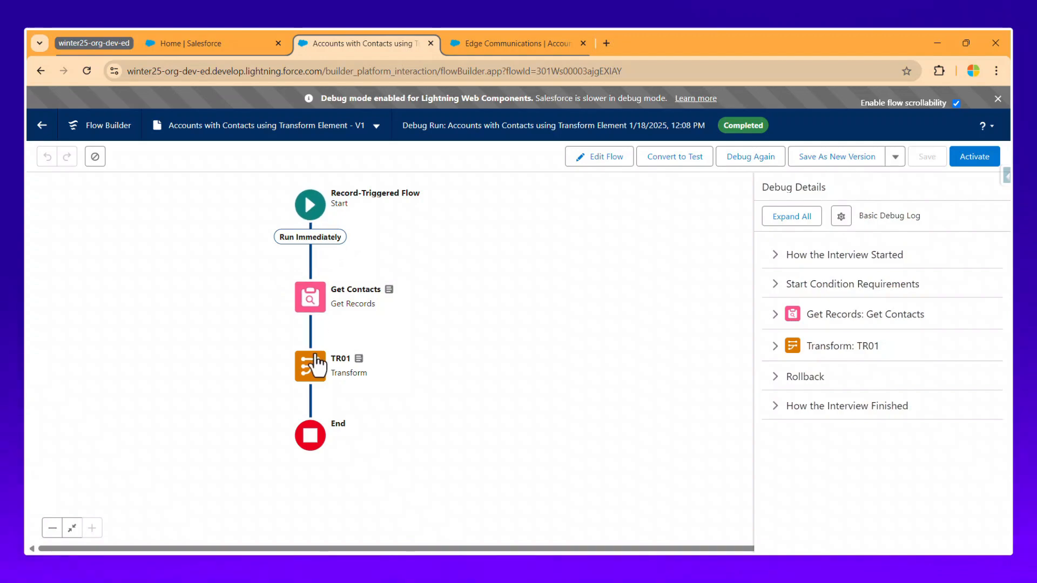
Expand TR01 and Get Contacts debug details, selecting contact Ids and the triggering account Id.
double_click(731, 128)
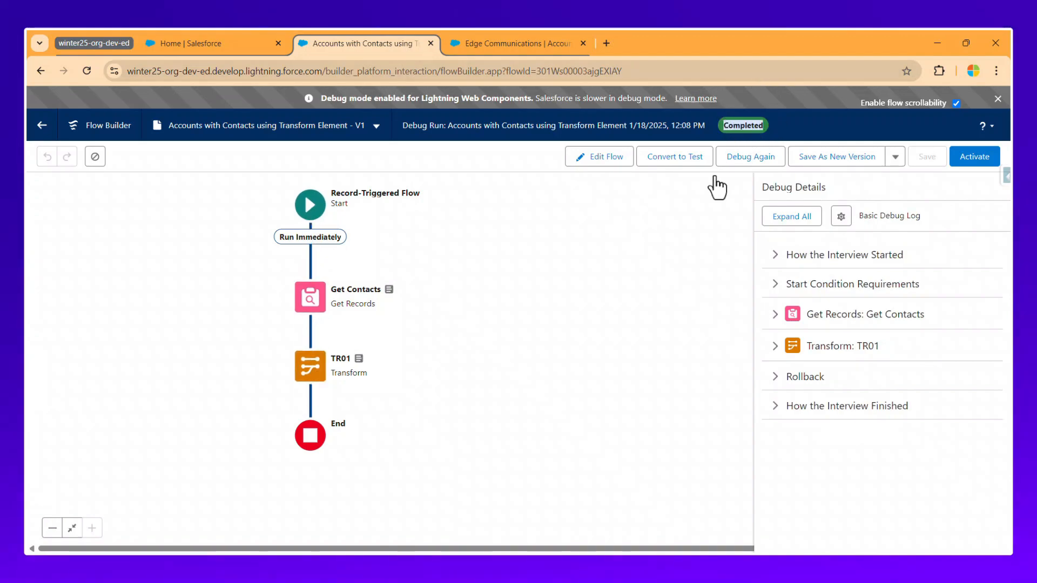
click(775, 348)
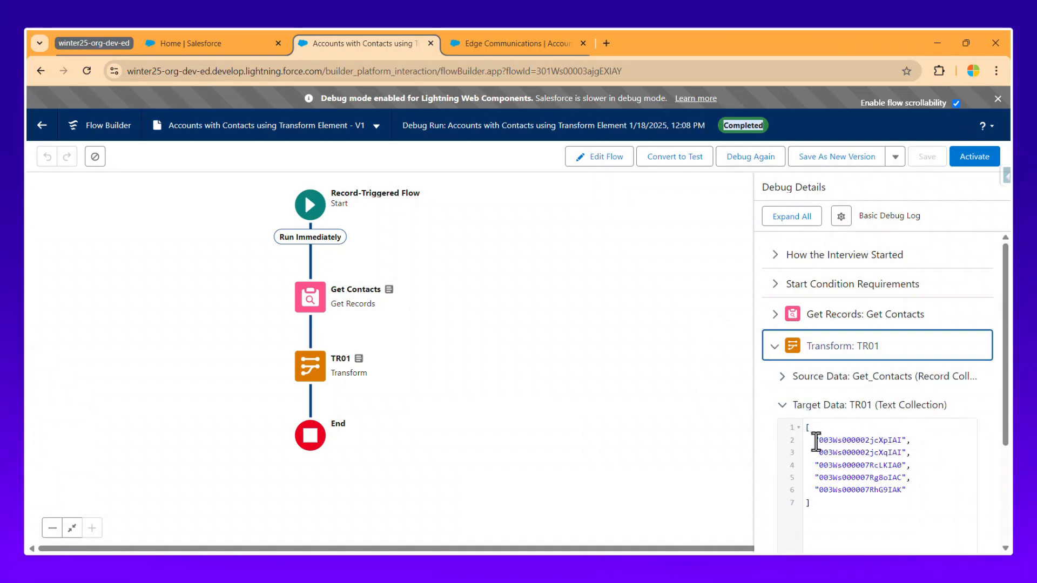
drag(815, 440, 901, 440)
drag(804, 465, 877, 466)
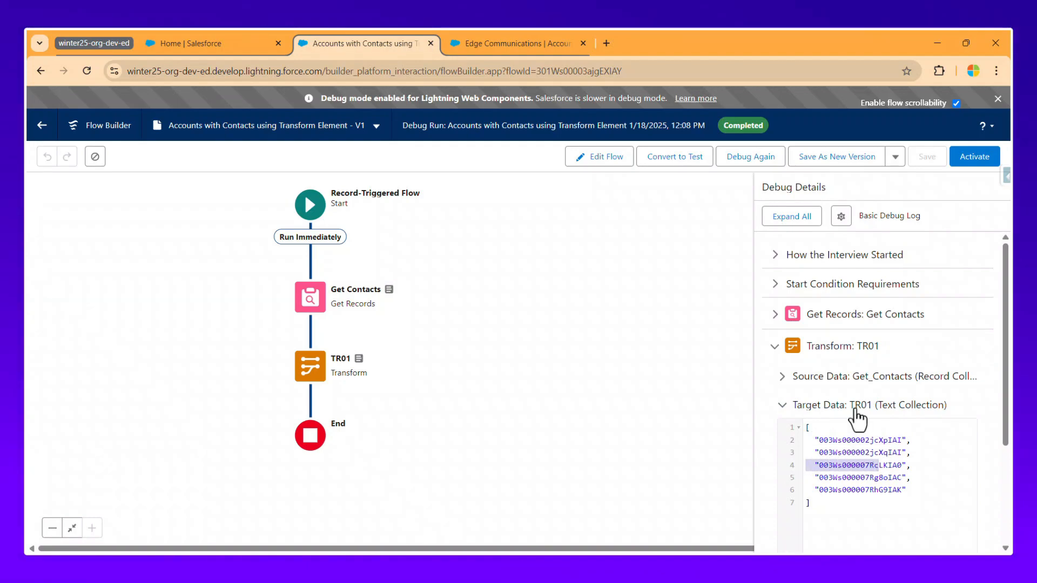
click(850, 321)
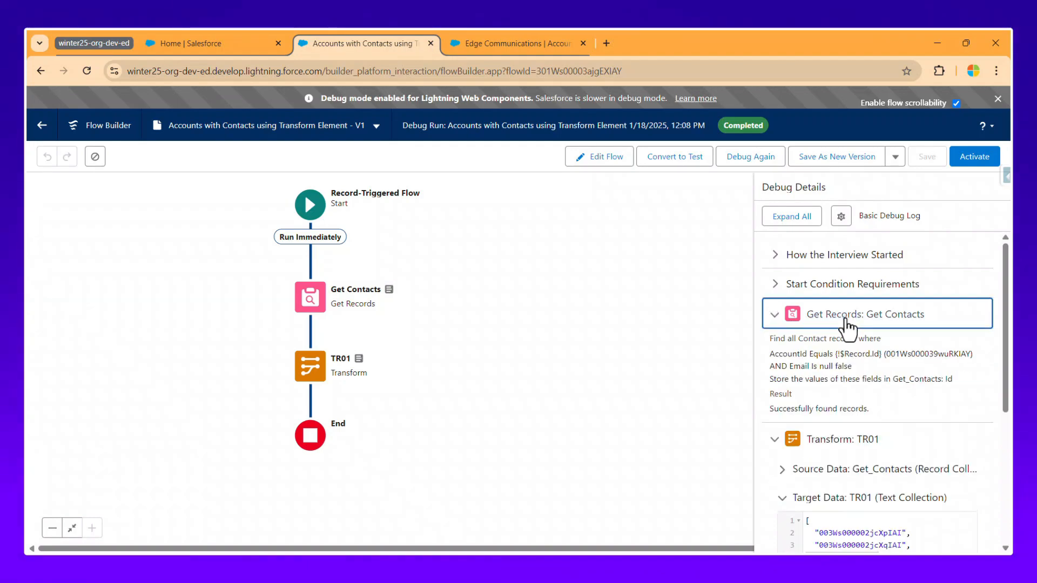
double_click(925, 354)
key(ctrl+c)
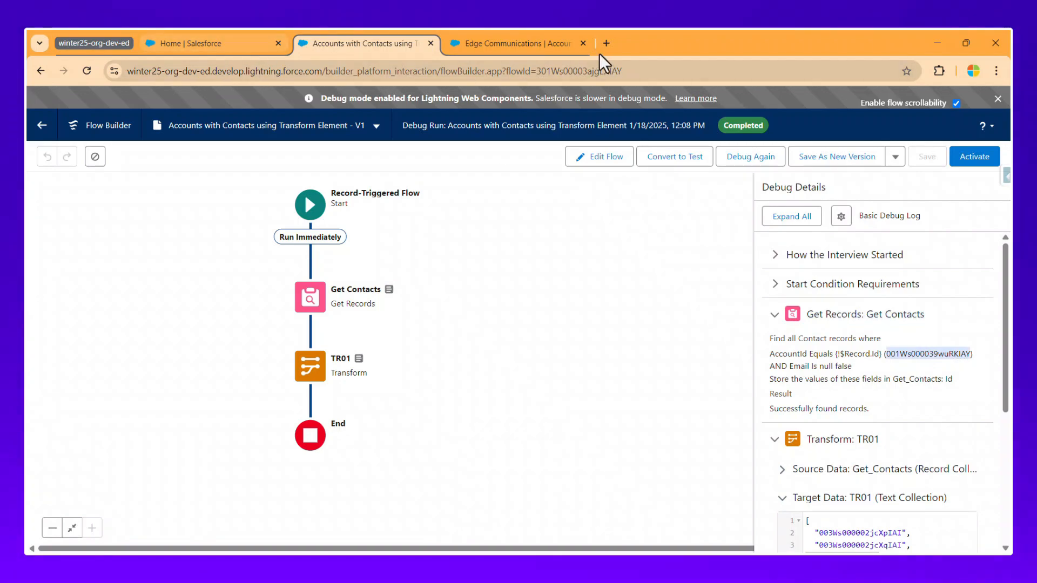
Load the copied account Id in the account page address, then compare with TR01's contact Ids.
click(521, 44)
double_click(434, 71)
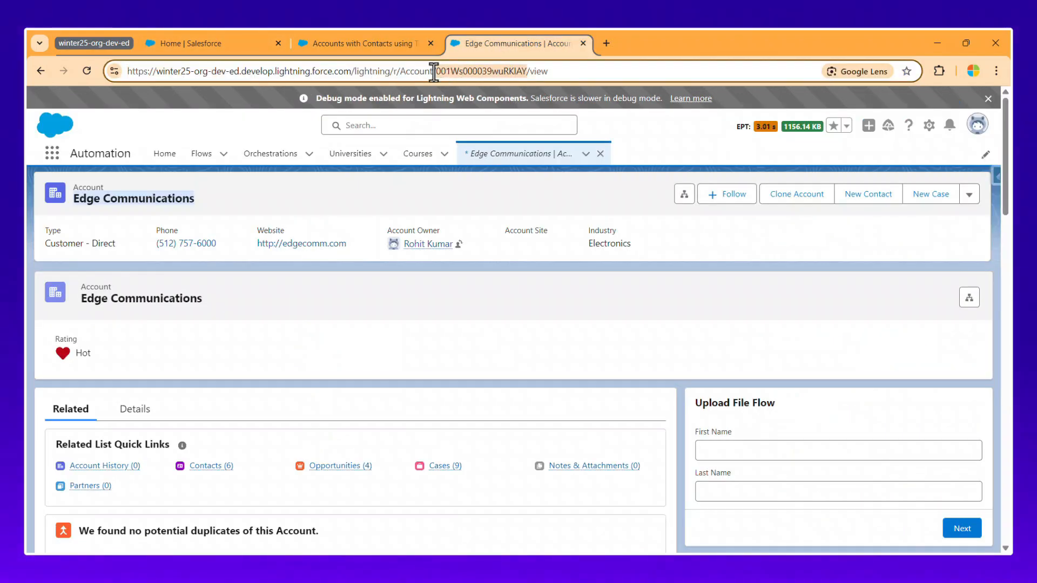
key(ctrl+v)
key(Return)
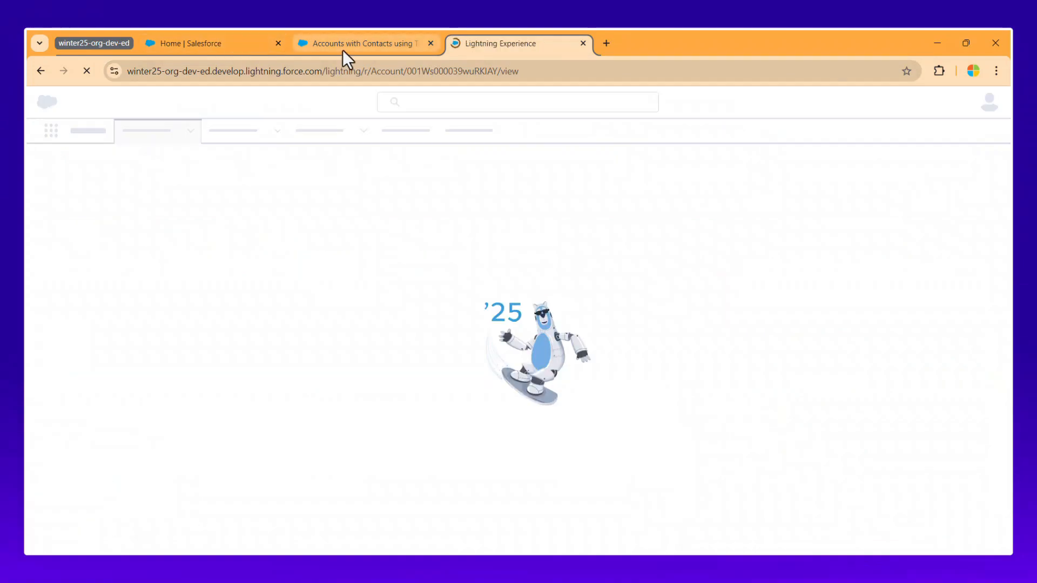
click(342, 49)
scroll(885, 470, down, 3)
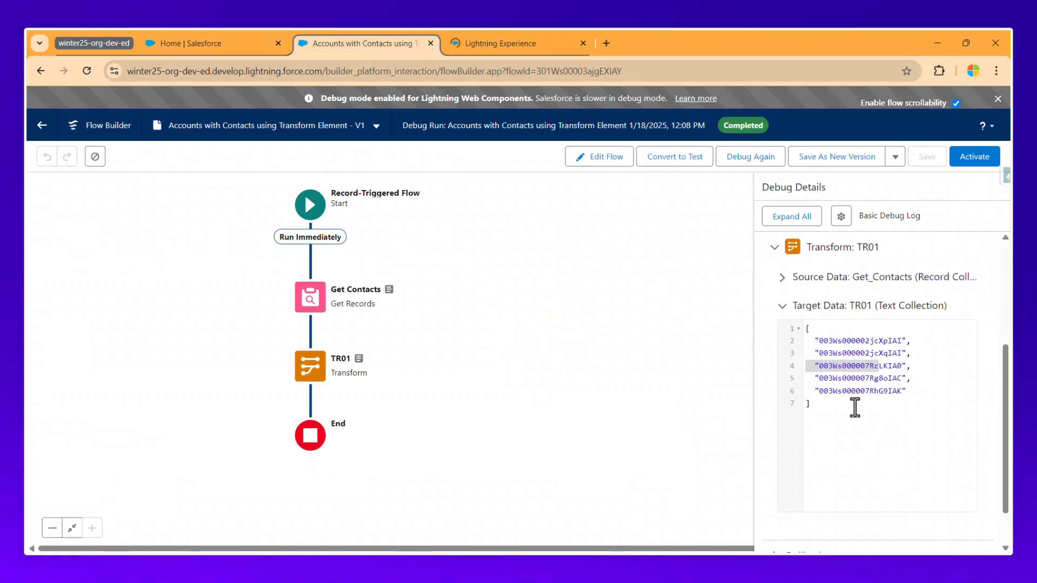
click(839, 345)
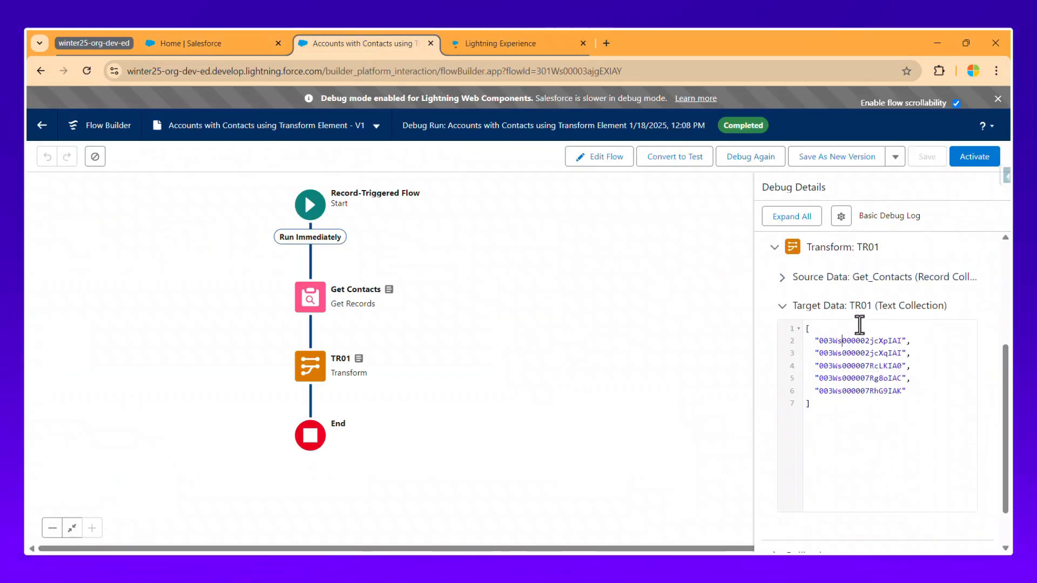
drag(817, 341, 864, 396)
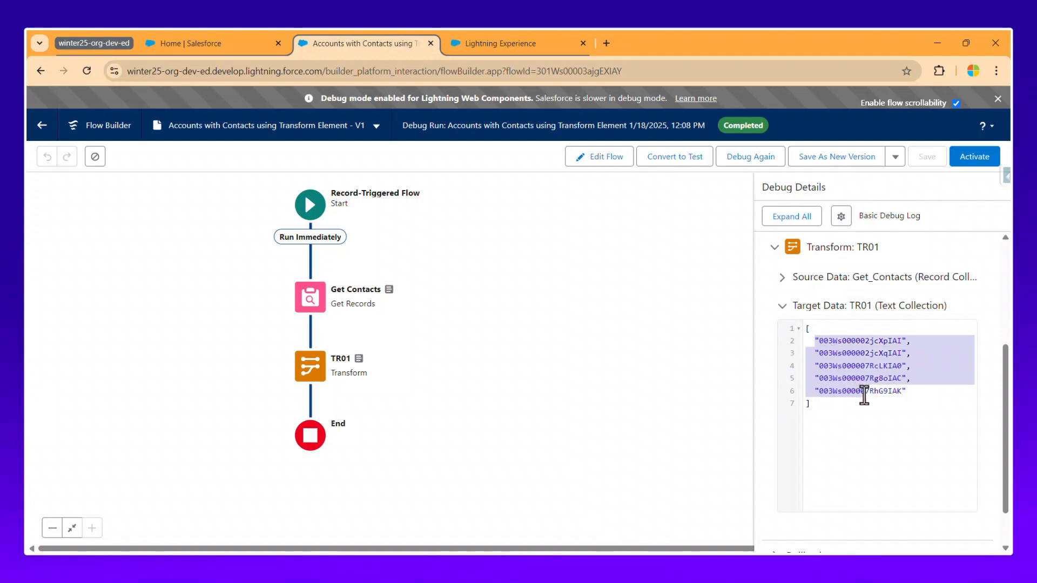
Open Edge Communications' Contacts list and compare it against TR01's target data.
click(462, 49)
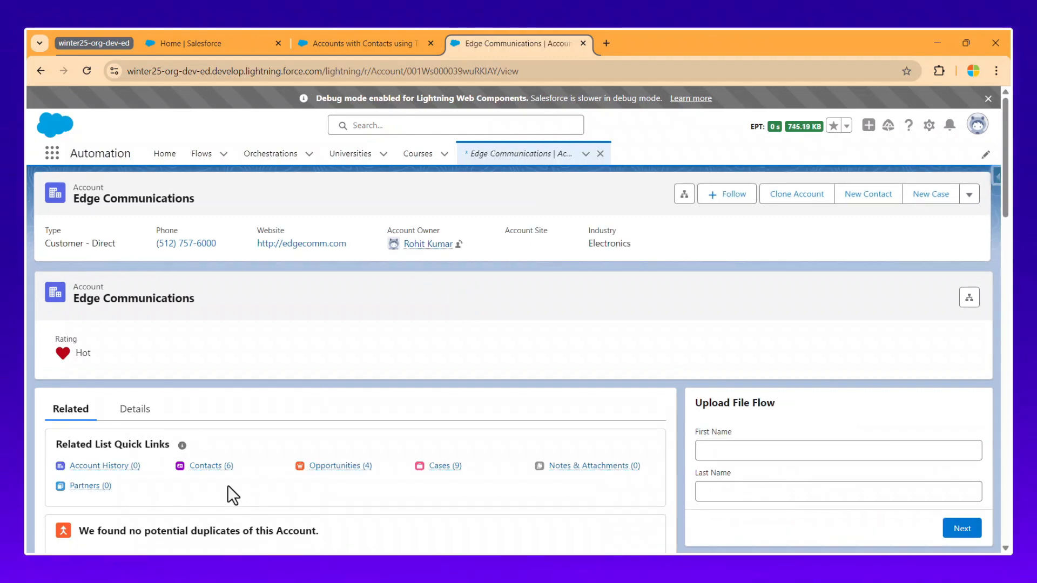
scroll(276, 462, down, 1)
click(218, 405)
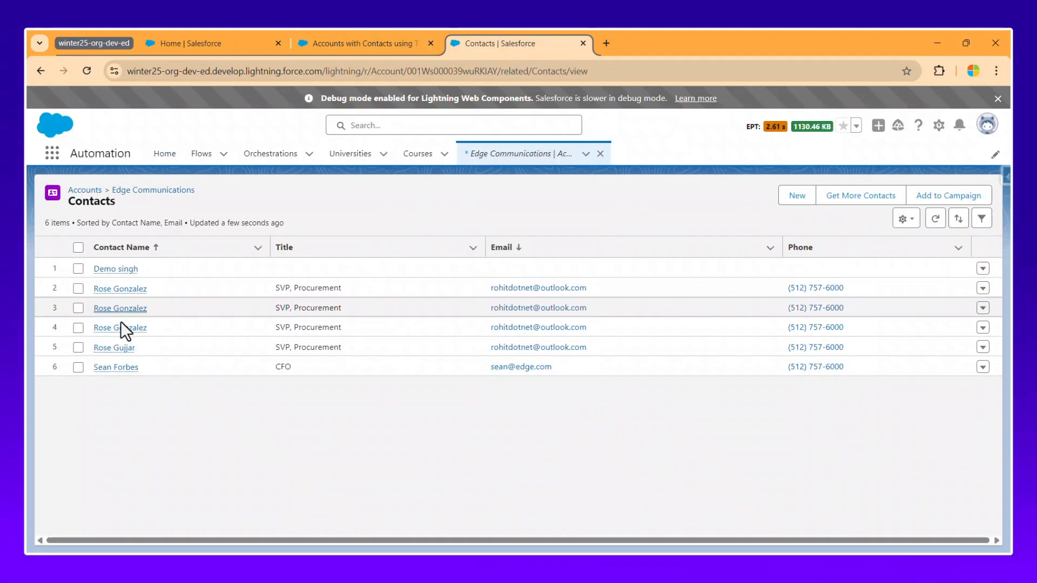
click(360, 44)
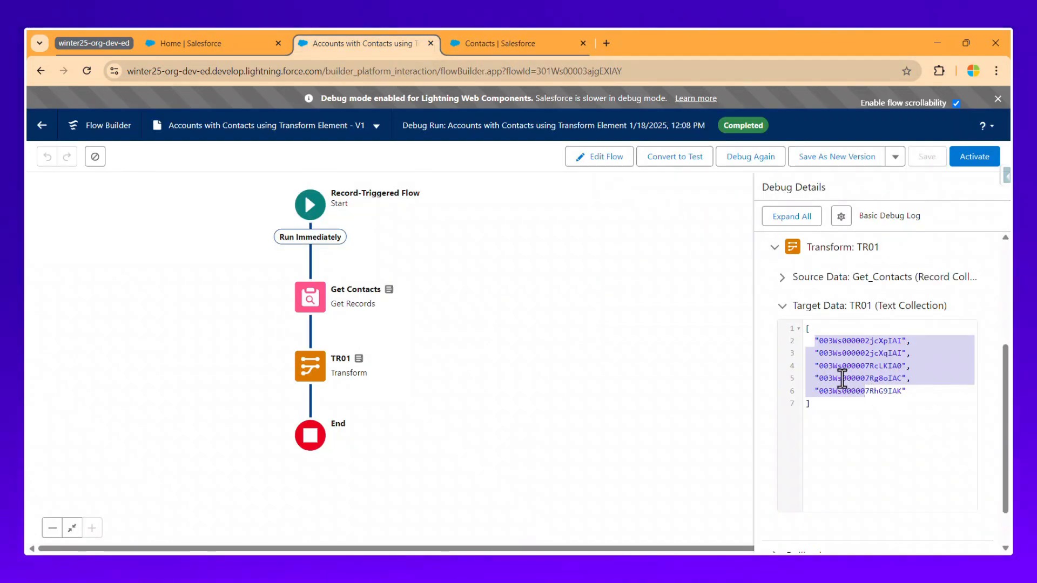
scroll(843, 378, up, 1)
scroll(881, 438, down, 1)
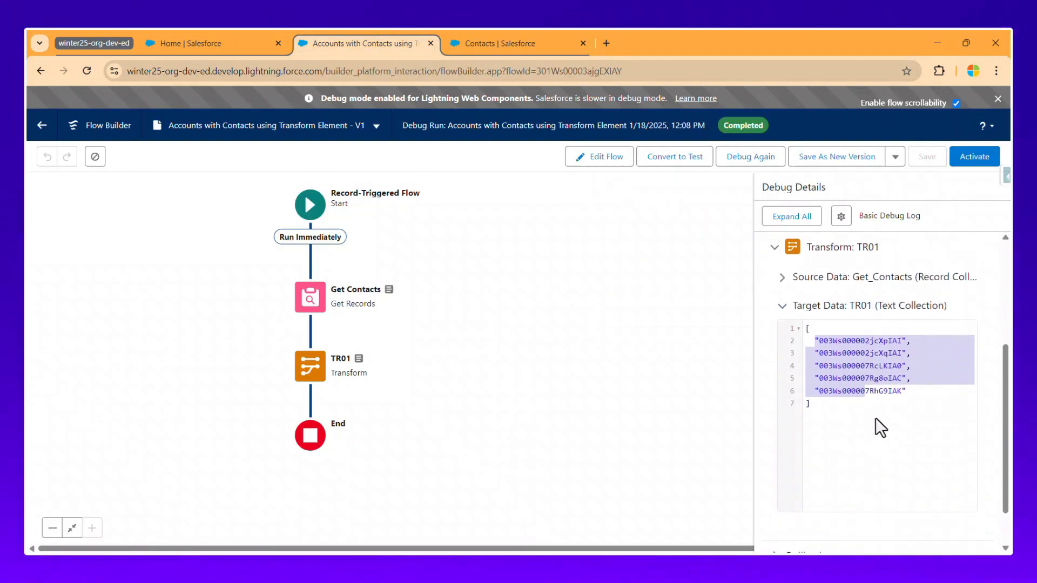
click(900, 395)
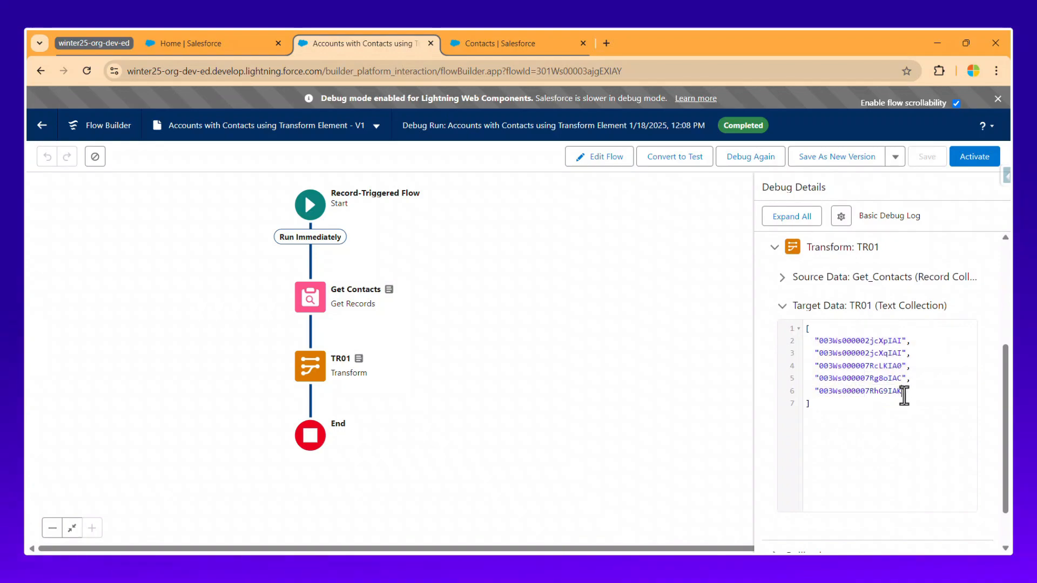
scroll(893, 386, up, 2)
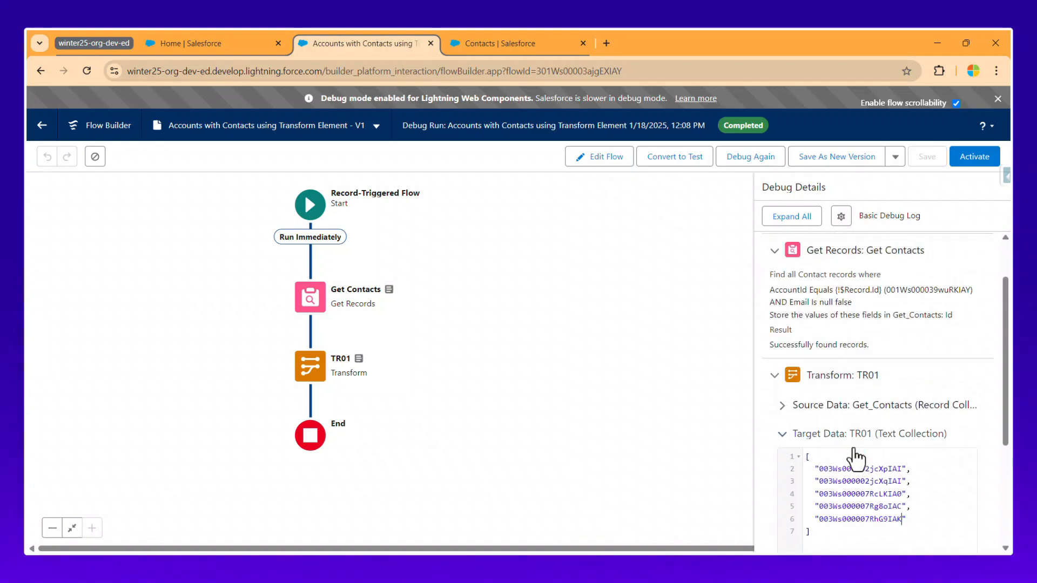
scroll(835, 432, up, 2)
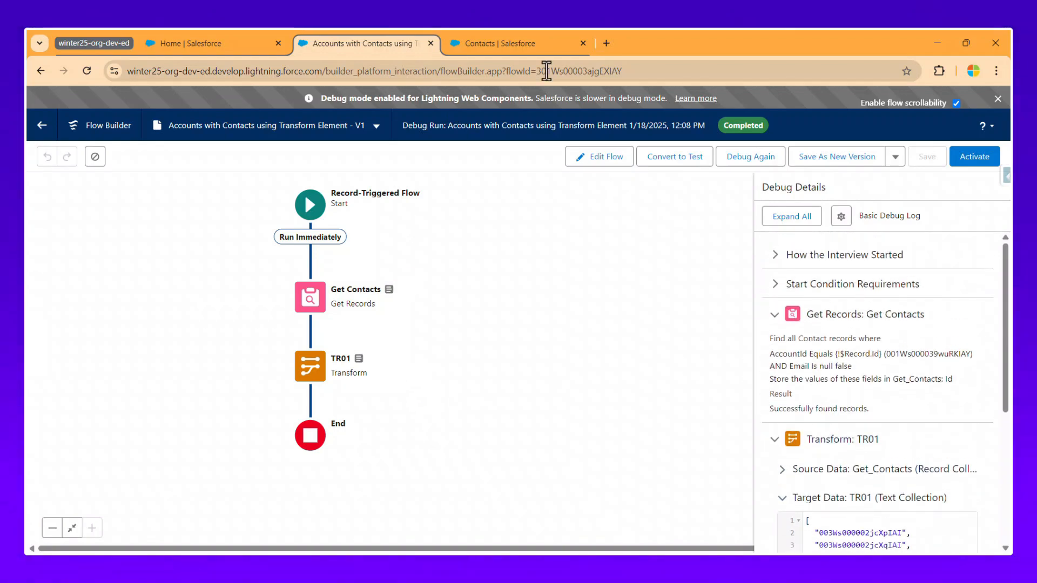
Inspect the account's six contacts, finding the first contact's empty Email cell.
click(494, 40)
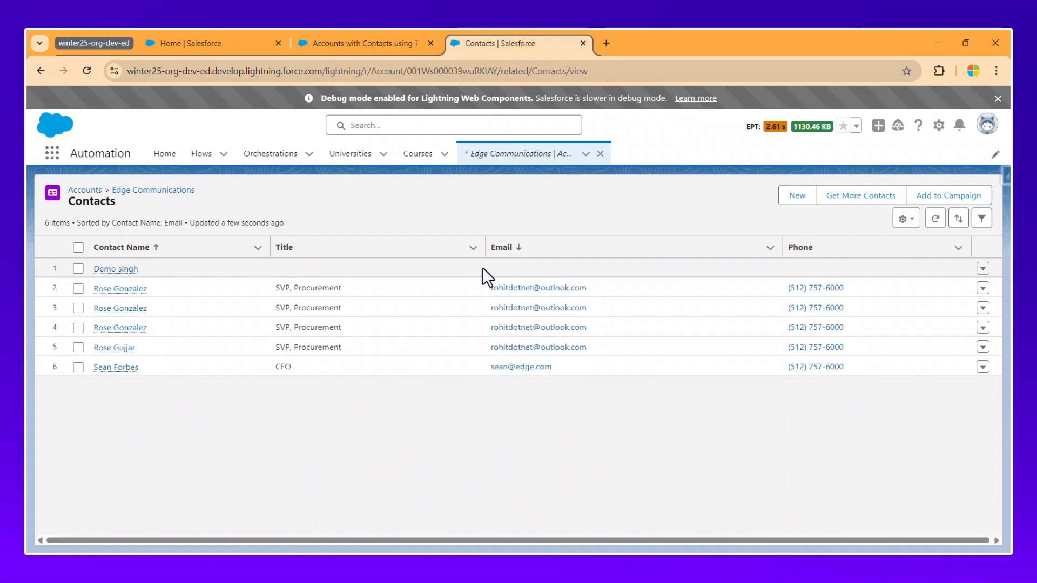
click(330, 44)
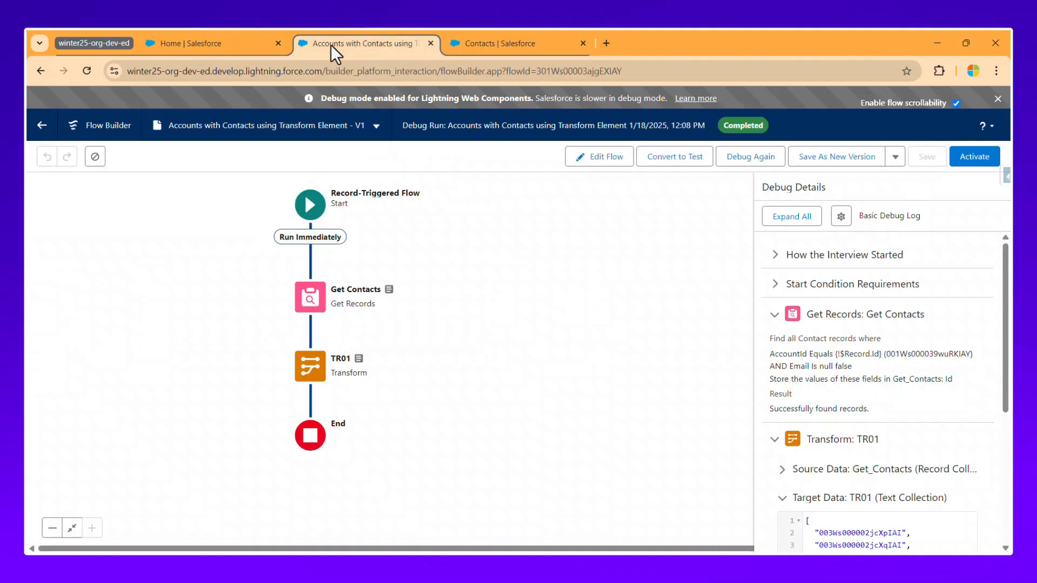
scroll(879, 489, down, 3)
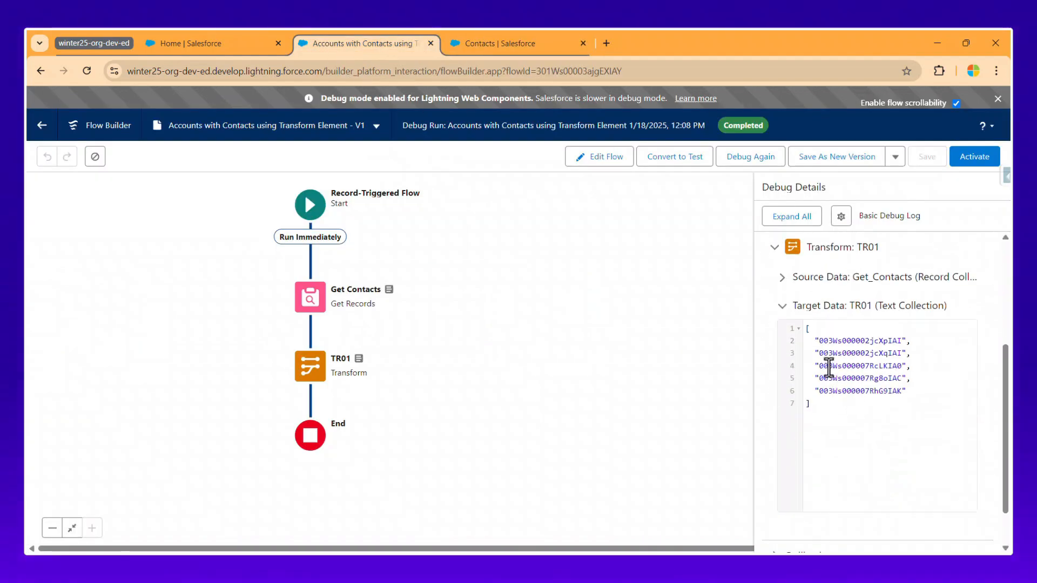
click(523, 45)
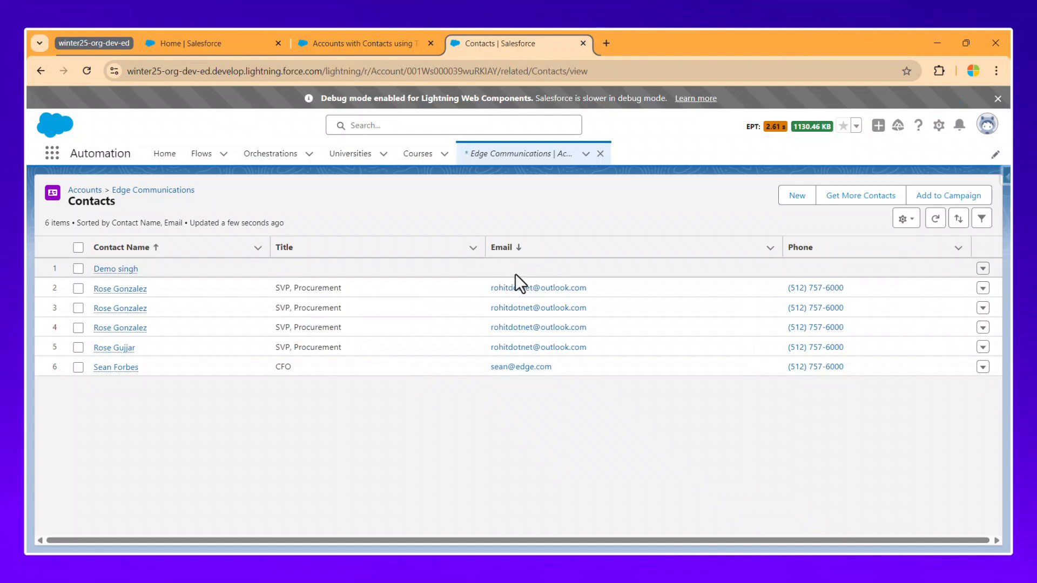
click(558, 270)
click(557, 270)
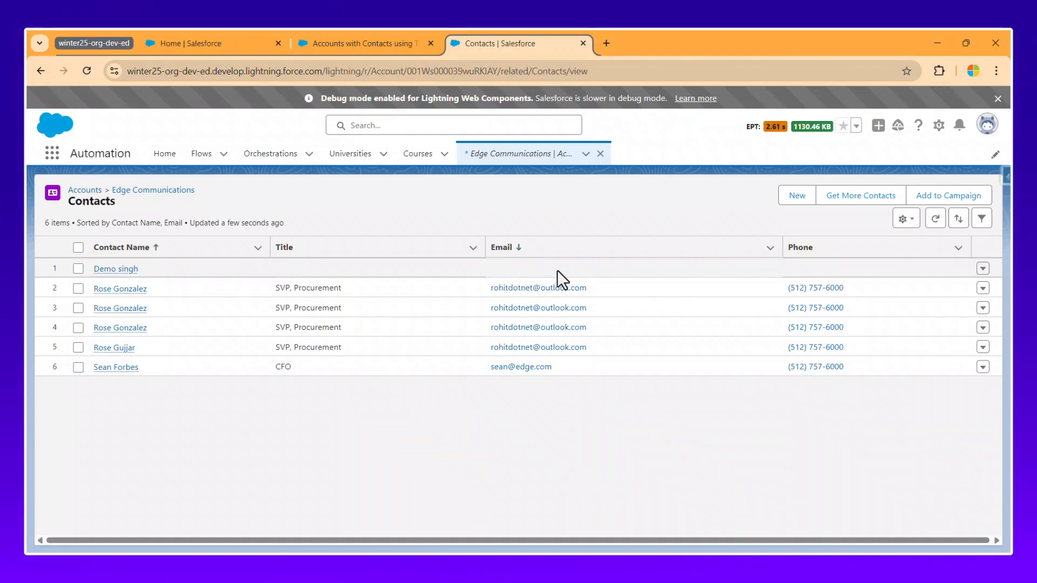
click(594, 270)
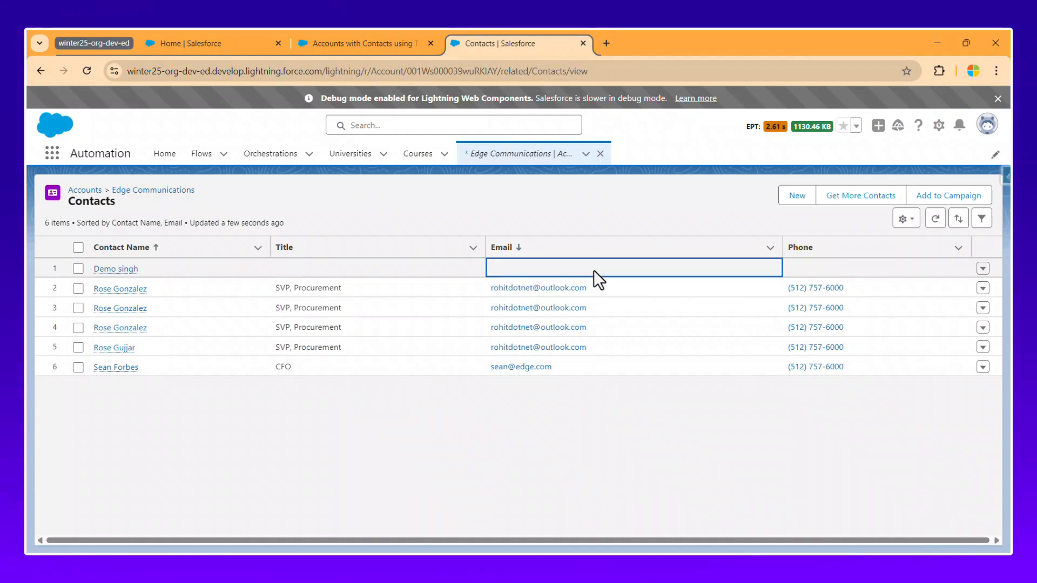
Open the email-less contact's record in a new tab and reselect TR01's contact Ids.
click(129, 270)
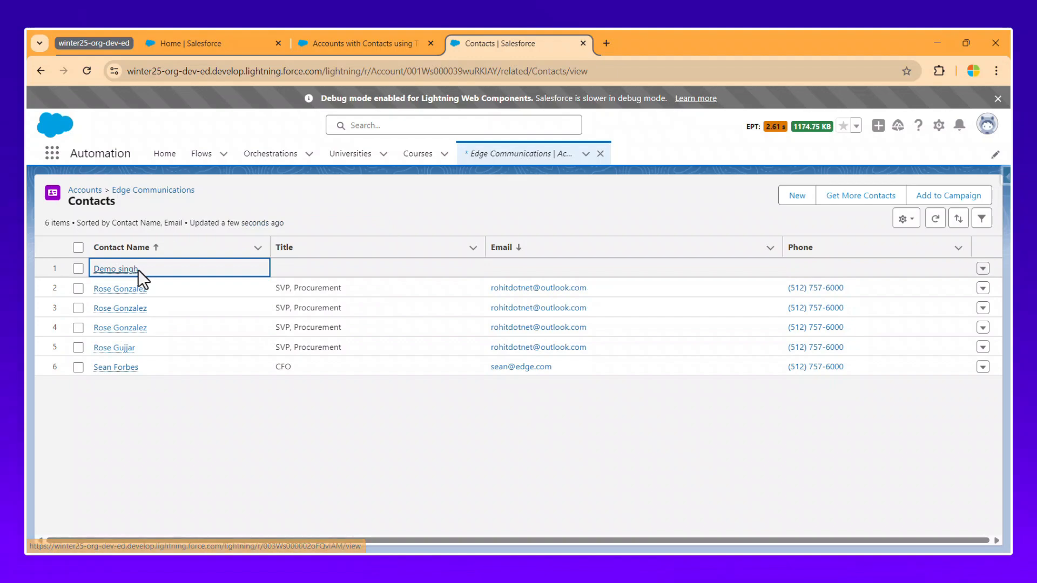
ctrl+click(138, 273)
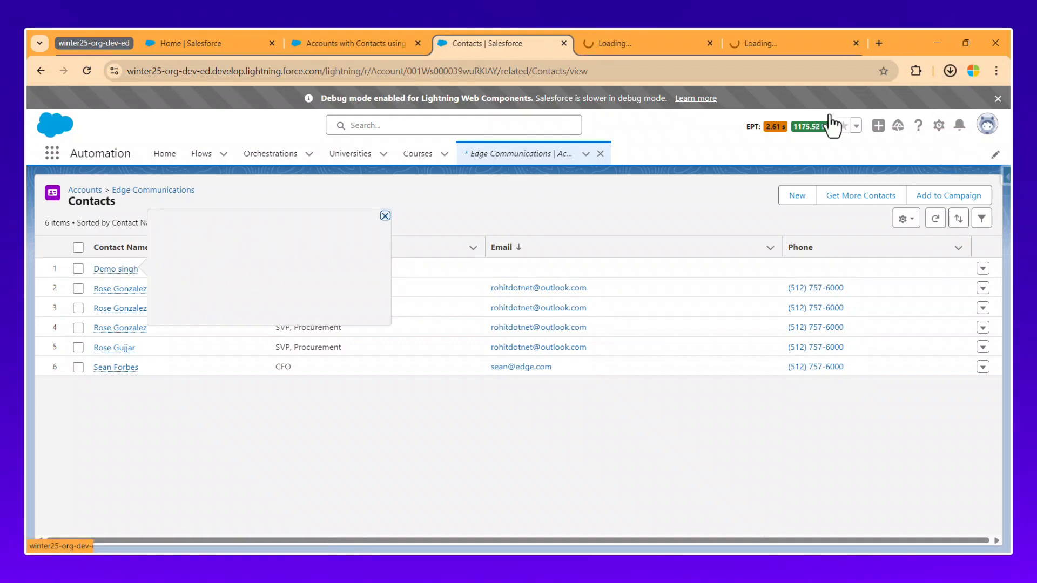
click(660, 45)
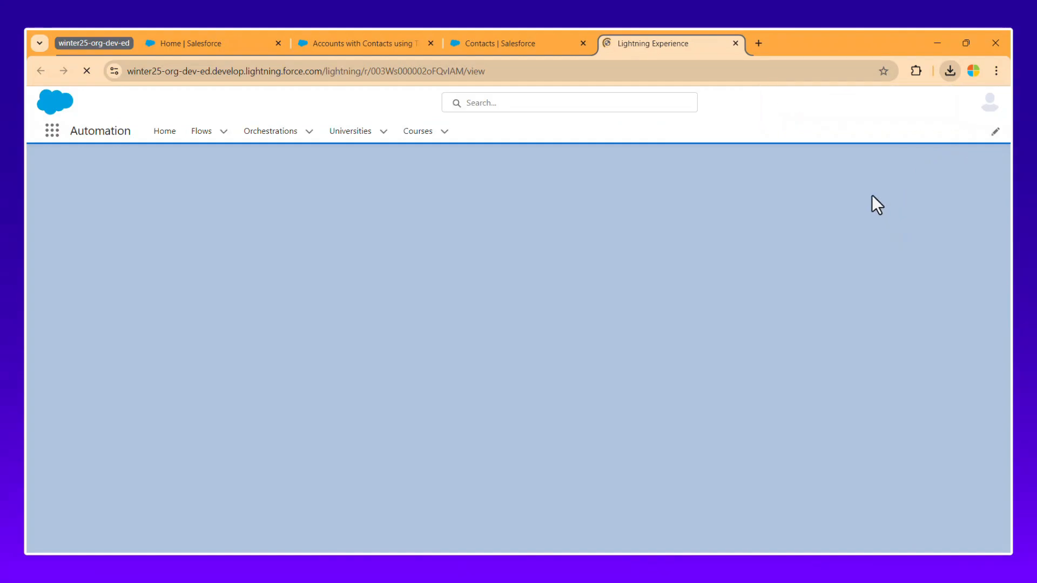
click(341, 38)
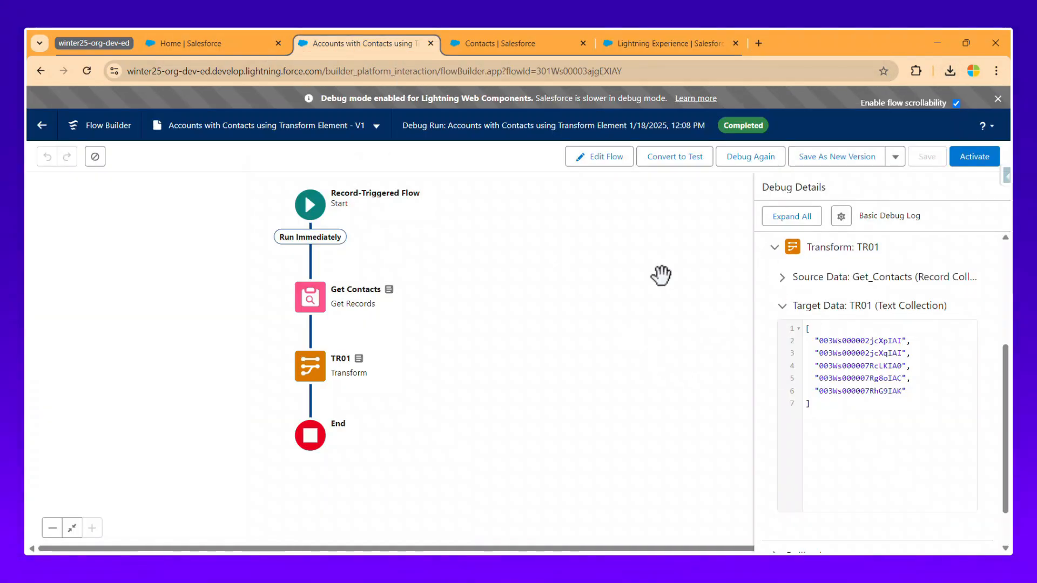
drag(818, 340, 852, 411)
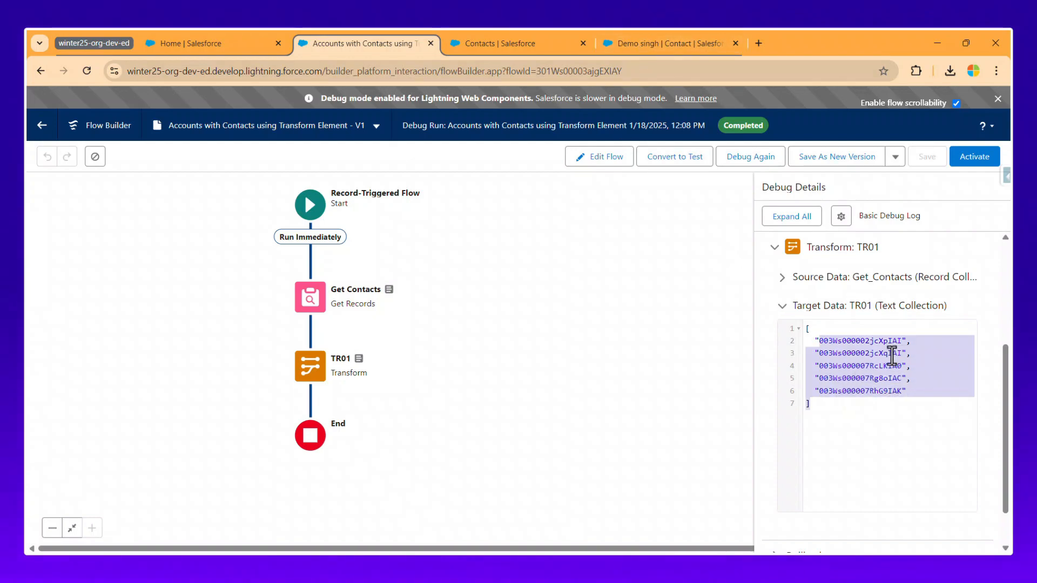
Add an email address to the Edge Communications contact, save it, and return to the flow.
click(656, 46)
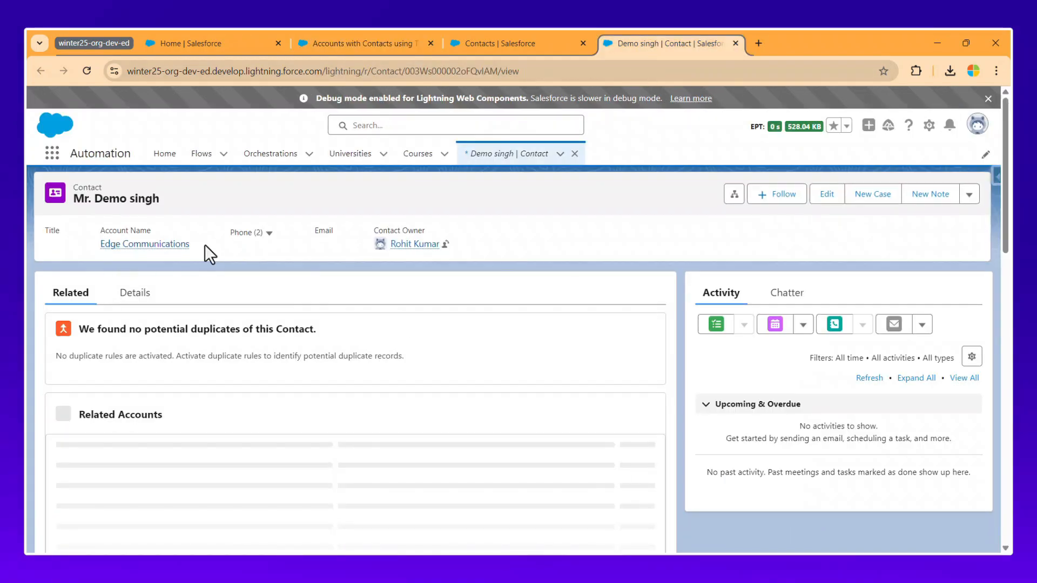
click(826, 198)
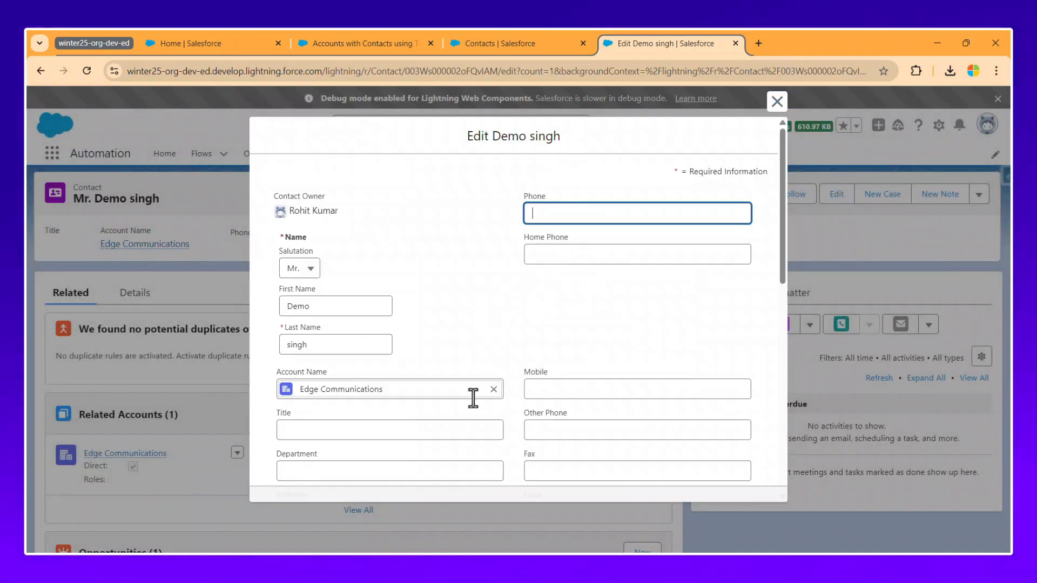
scroll(445, 370, down, 3)
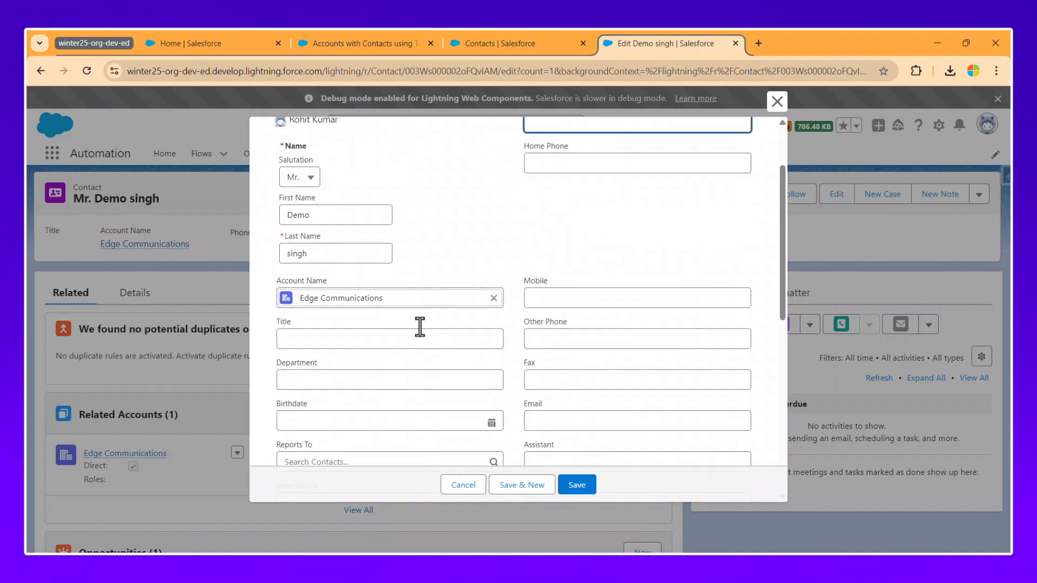
click(563, 324)
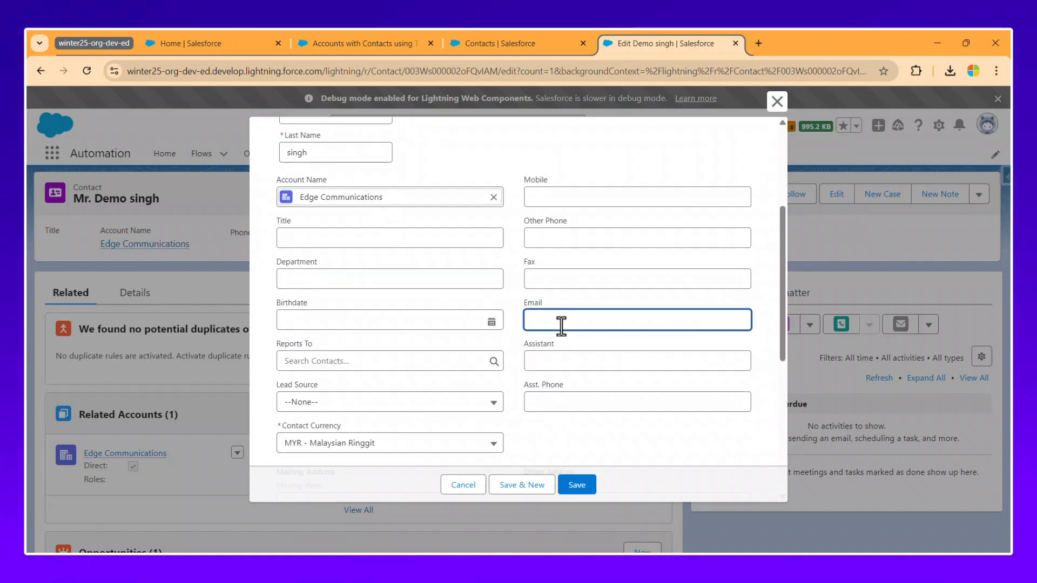
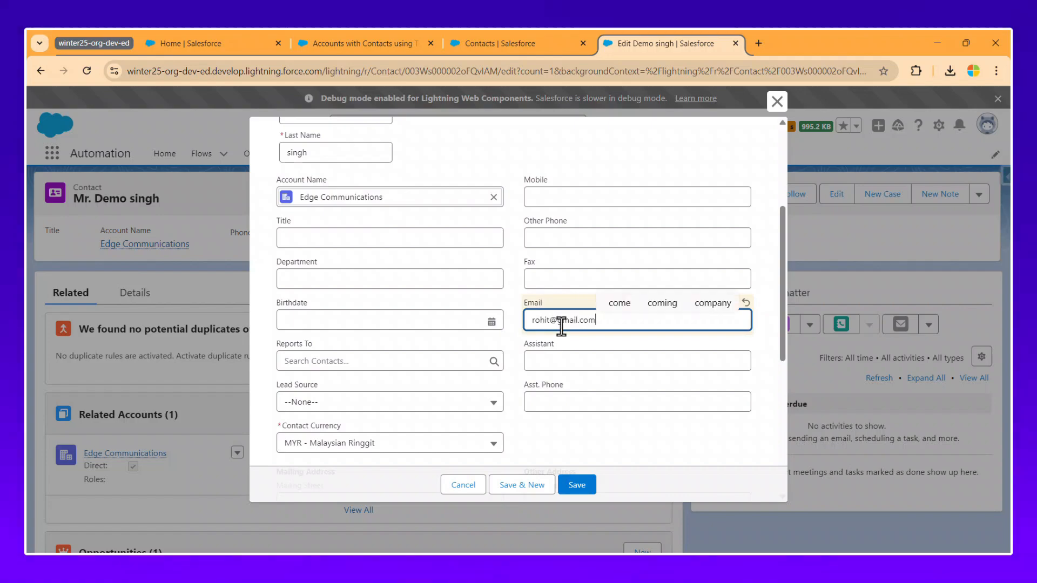
click(572, 486)
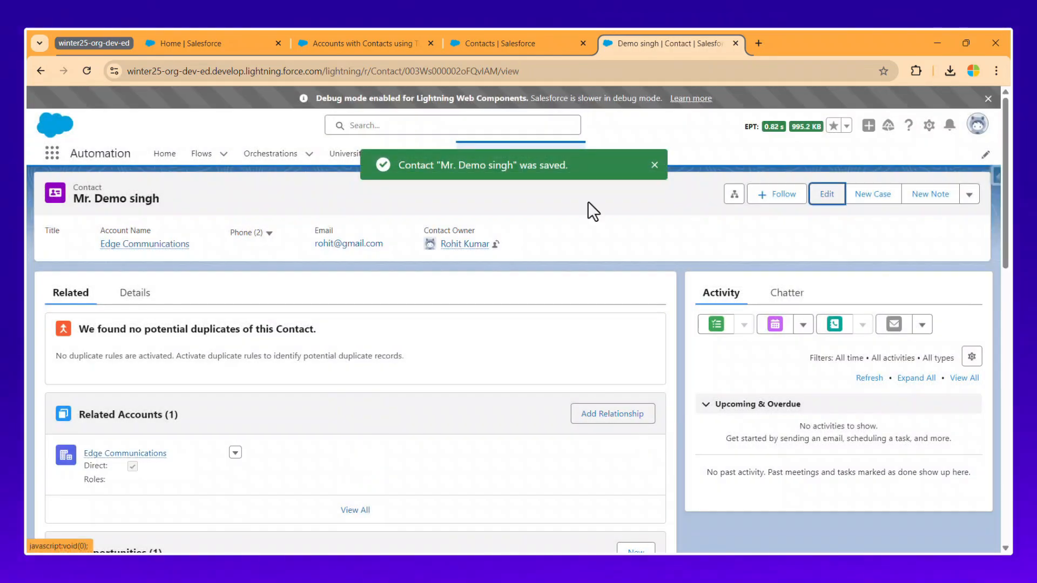
click(382, 43)
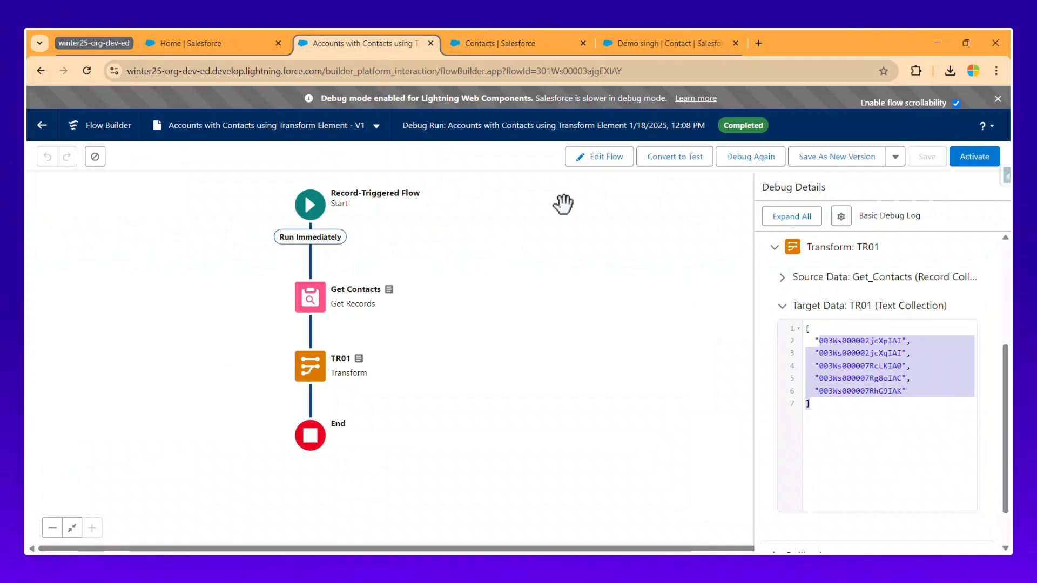
Edit the flow, review Get Contacts' Email Is Null False filter, and start Debug.
click(617, 158)
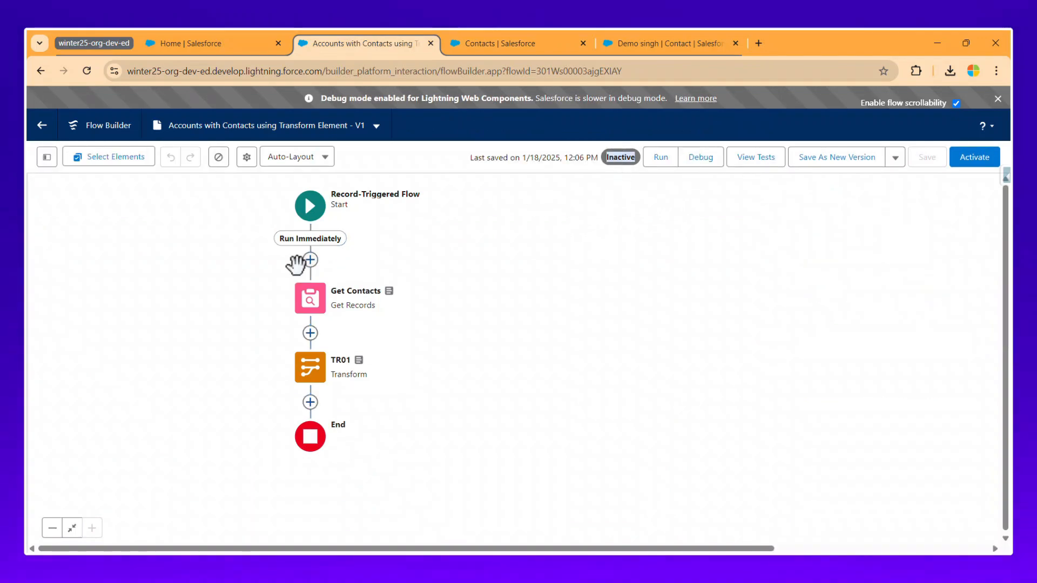
click(312, 222)
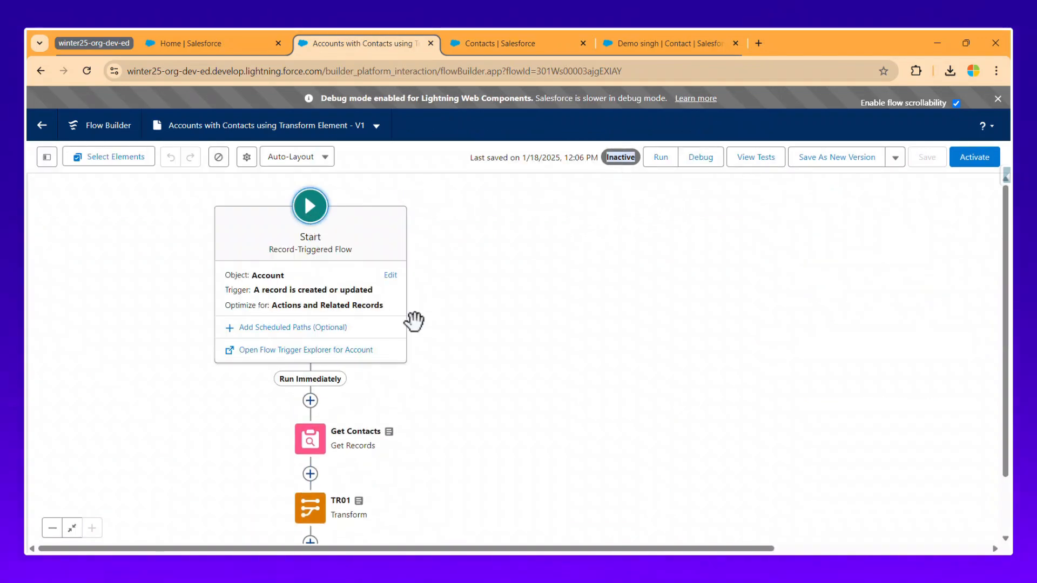
double_click(324, 427)
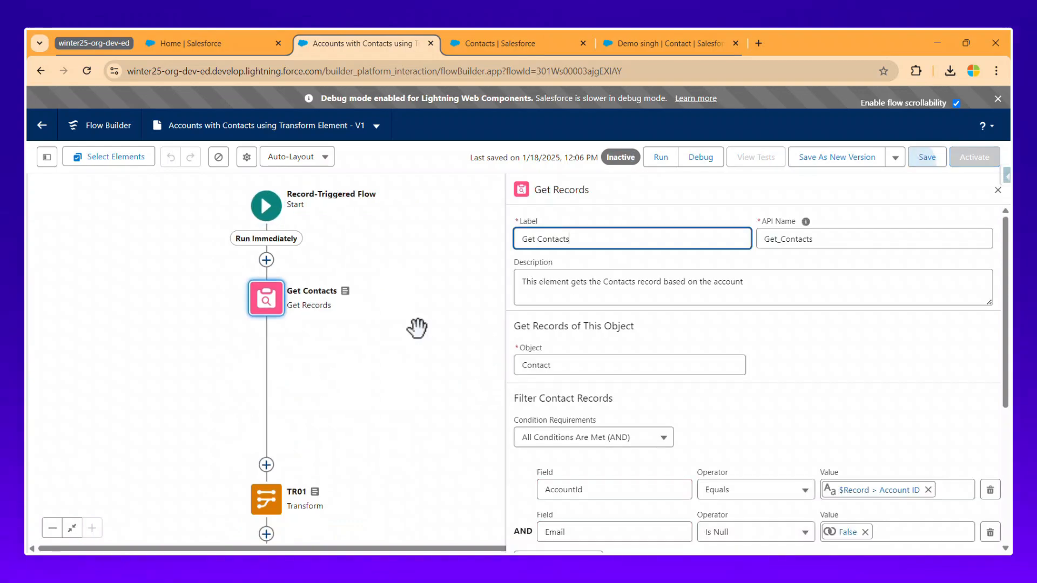
scroll(625, 521, down, 3)
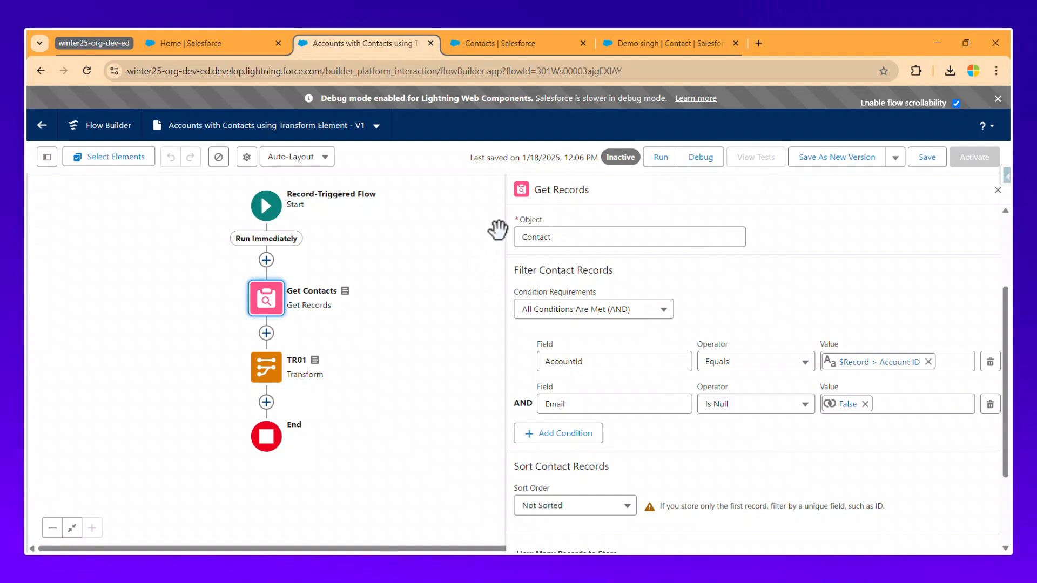
click(641, 43)
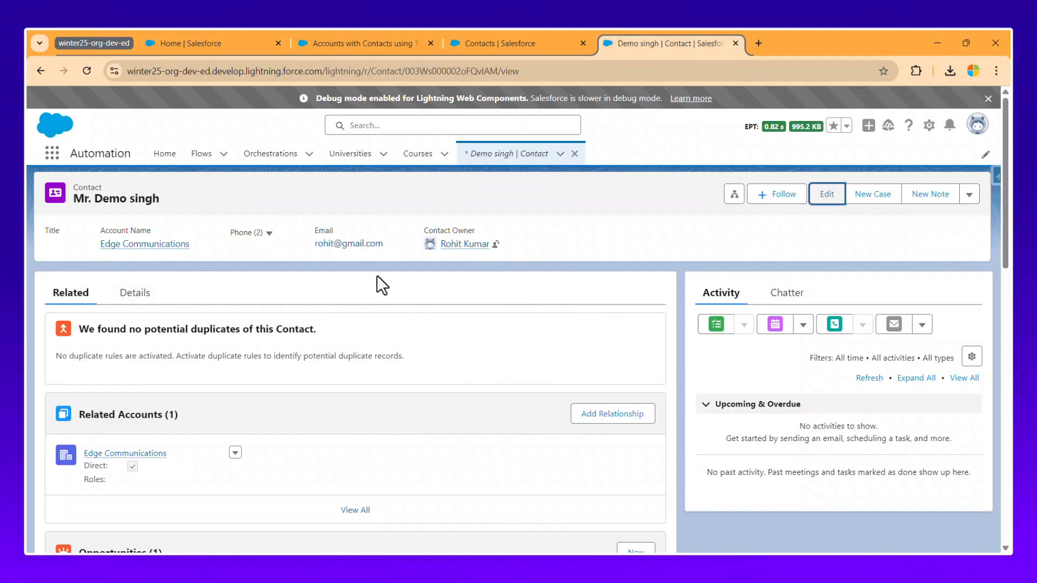
click(387, 45)
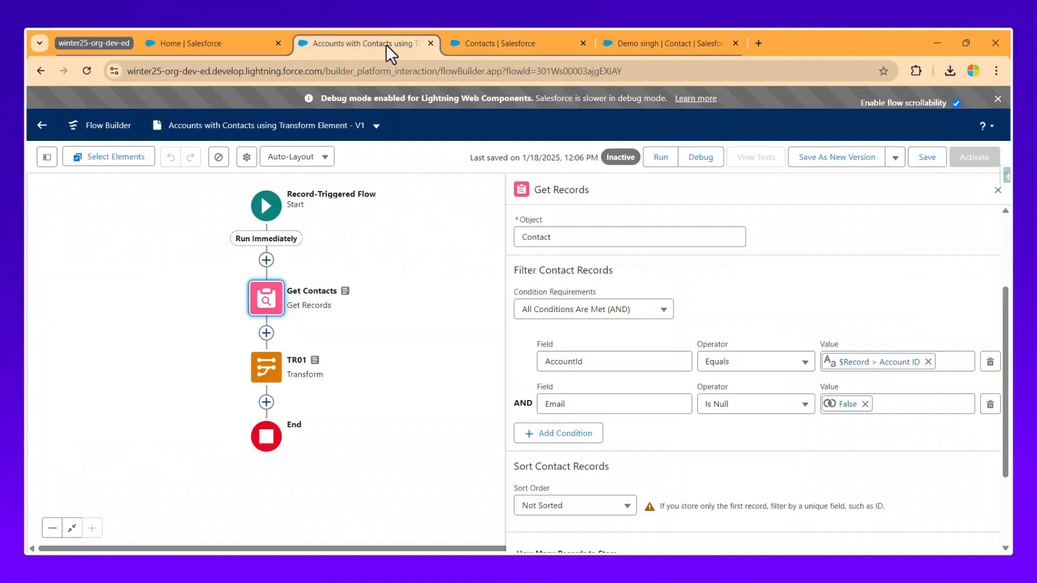
click(703, 161)
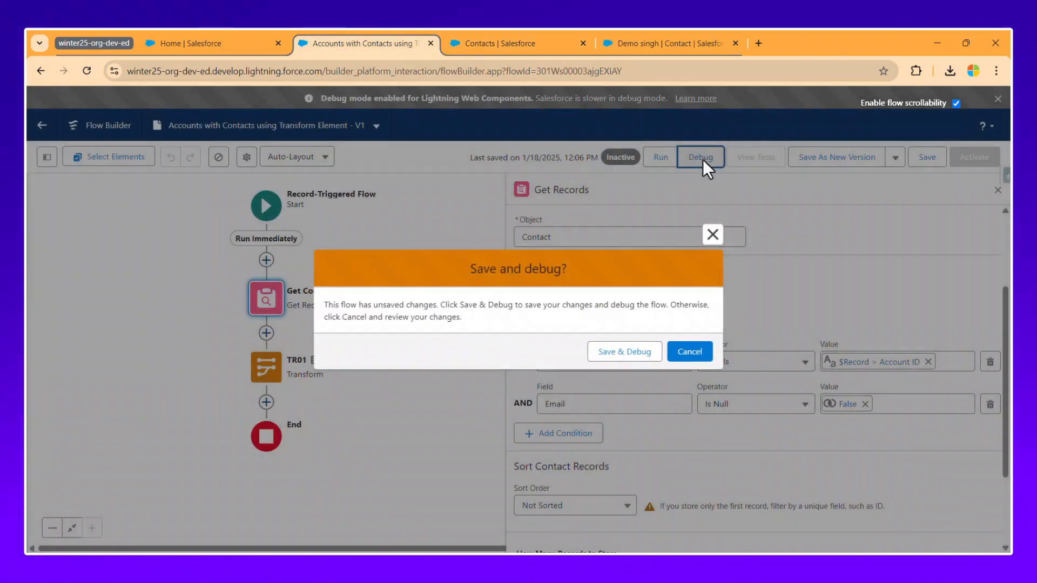
Save the changes and run the debug with Edge Communications as triggering Account.
click(634, 351)
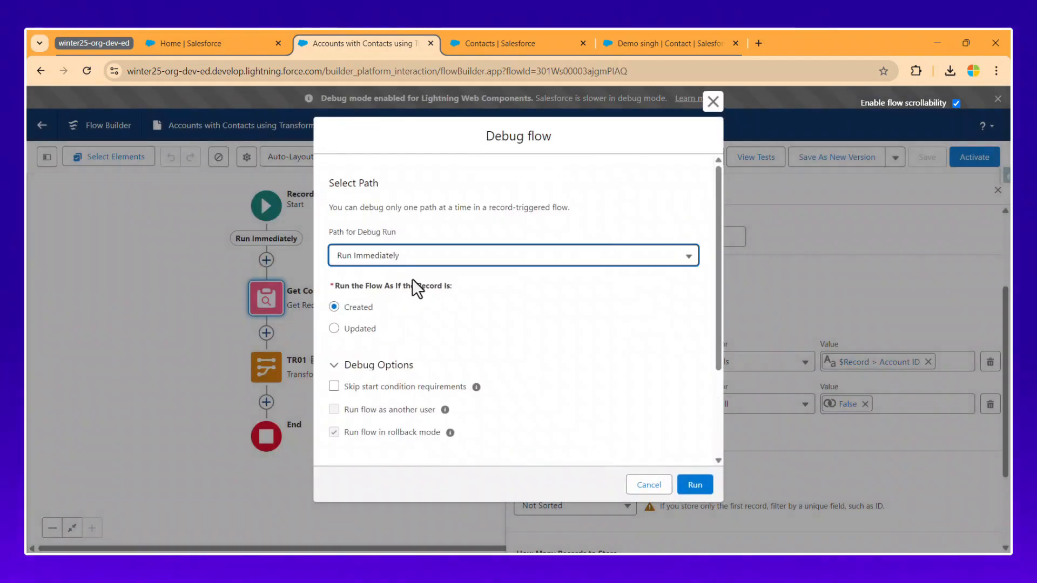
scroll(443, 379, down, 3)
click(398, 414)
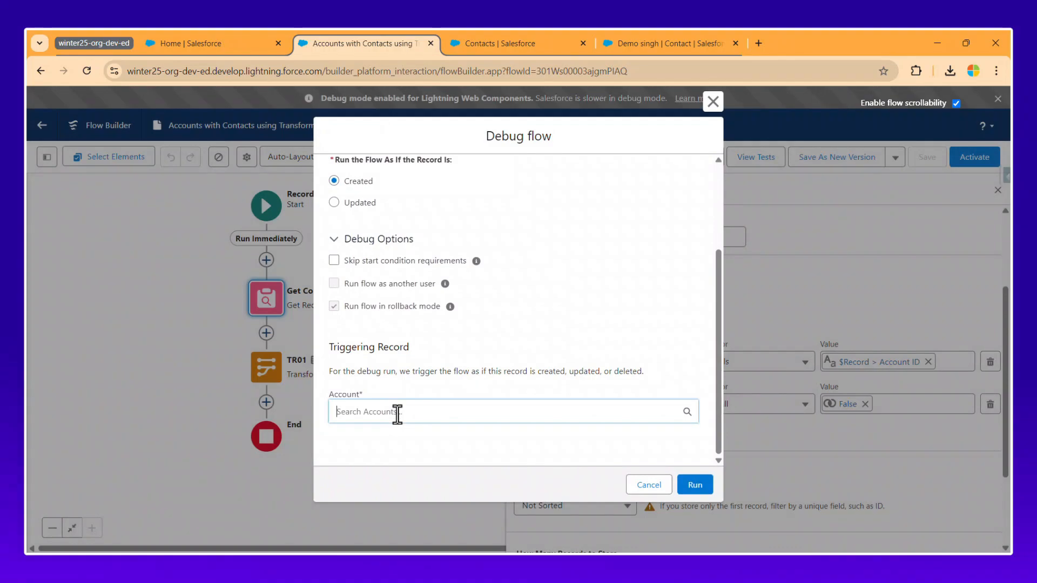
click(398, 439)
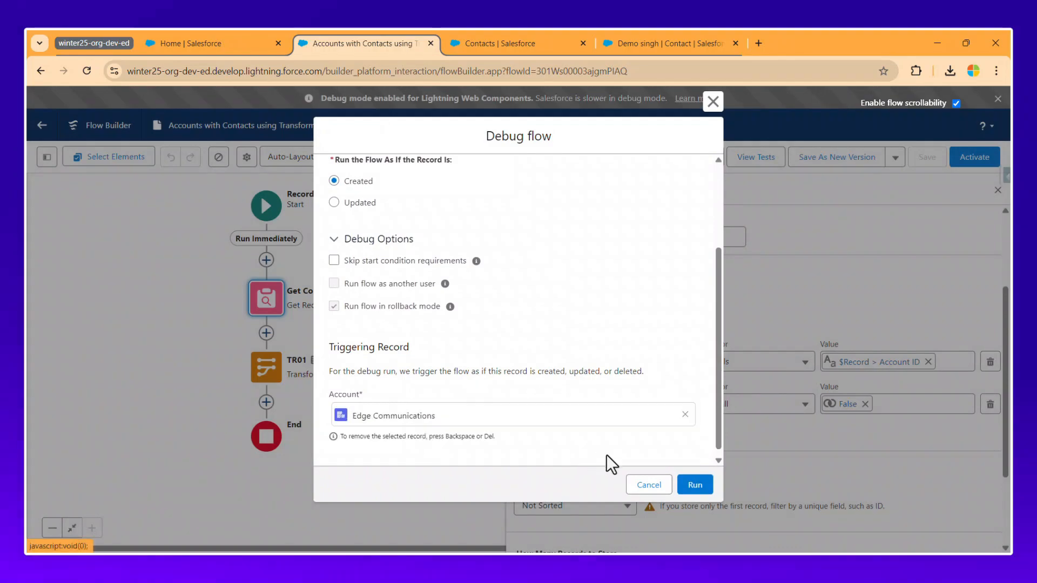
click(696, 485)
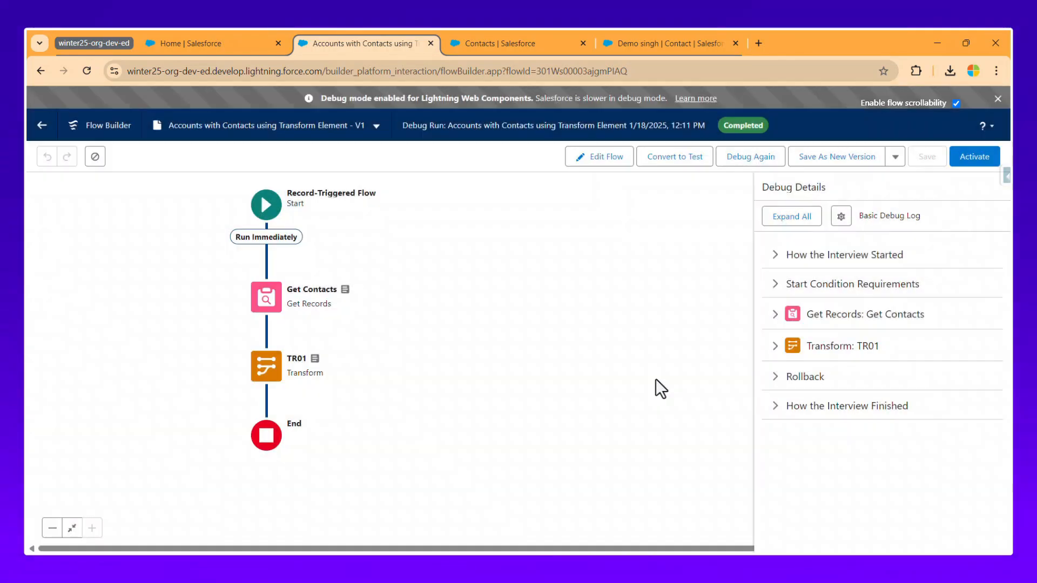
Expand TR01's debug output and select the six contact Ids in its target data.
click(831, 347)
click(841, 357)
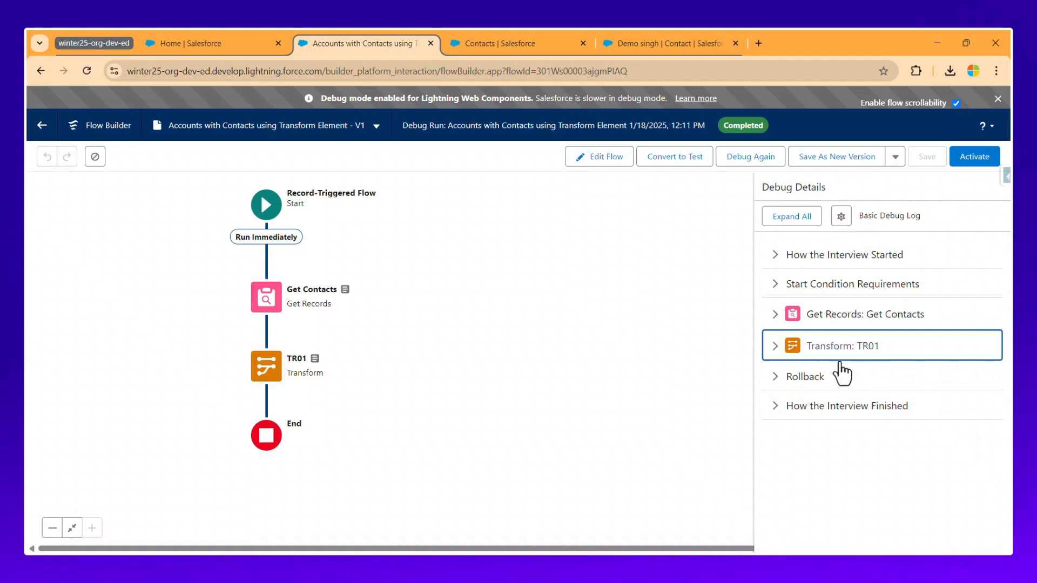
click(838, 352)
click(840, 356)
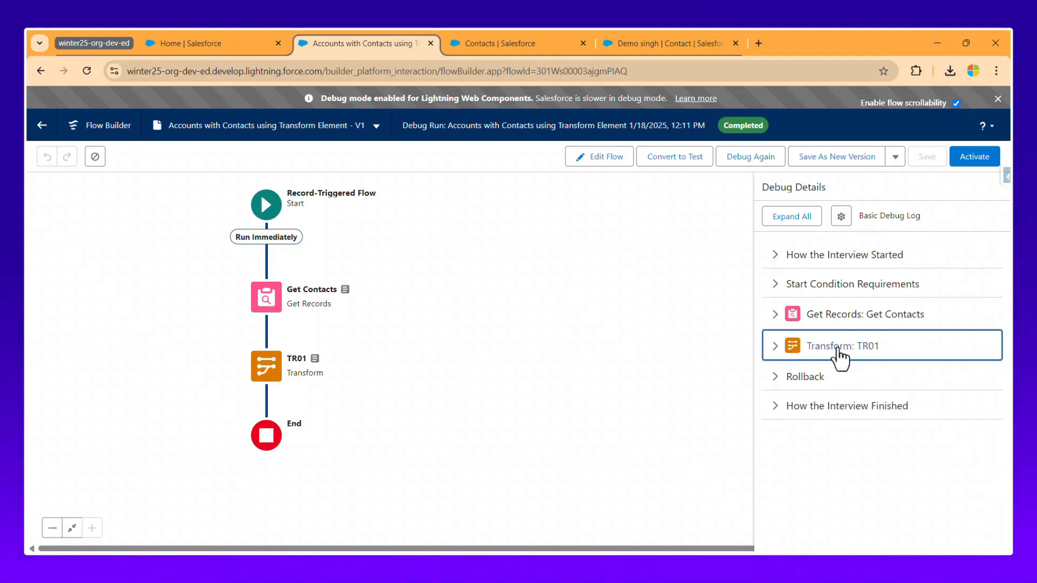
click(777, 354)
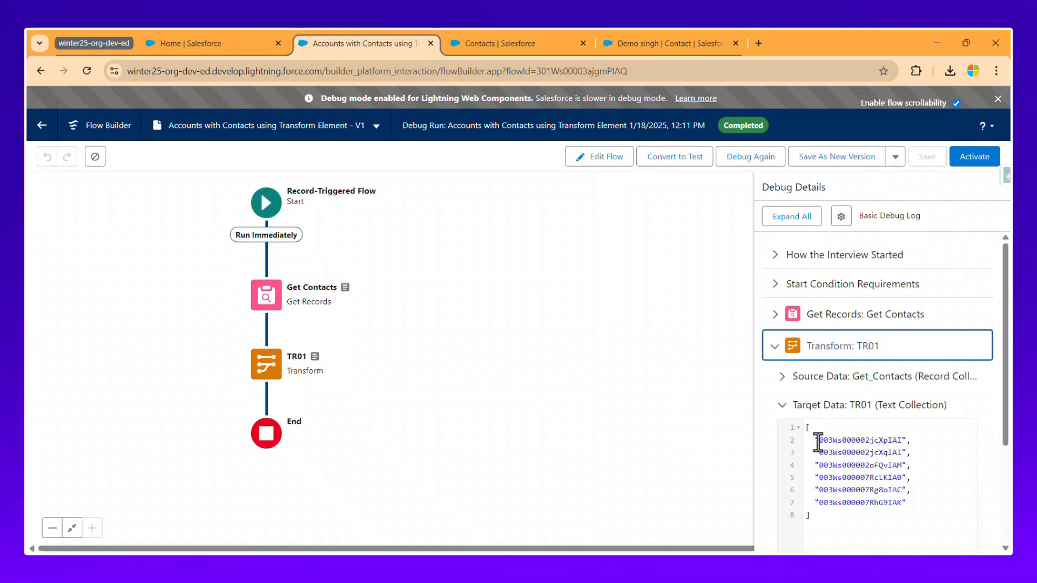
drag(818, 441, 910, 500)
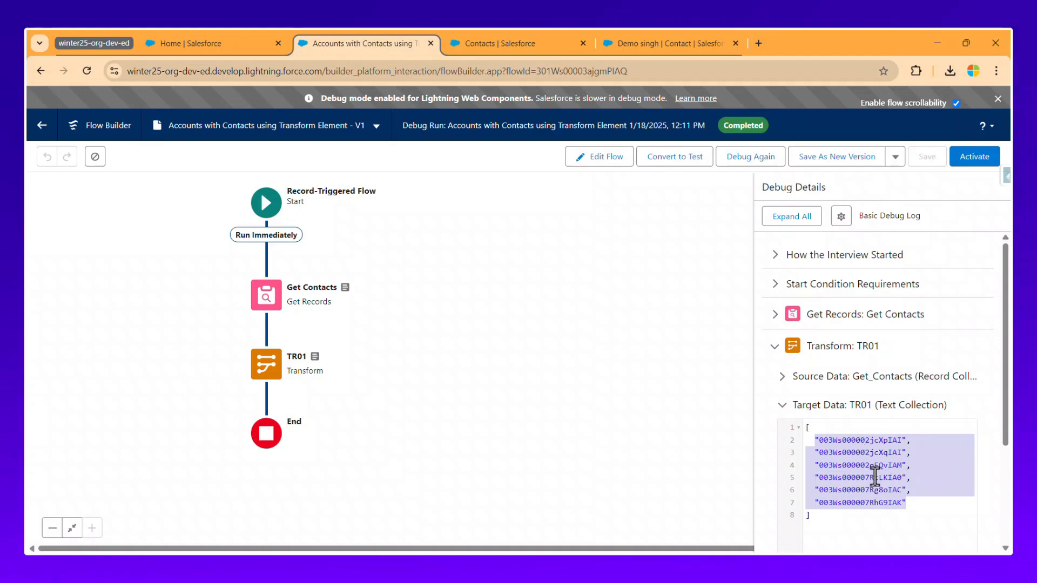
click(829, 452)
drag(820, 441, 884, 499)
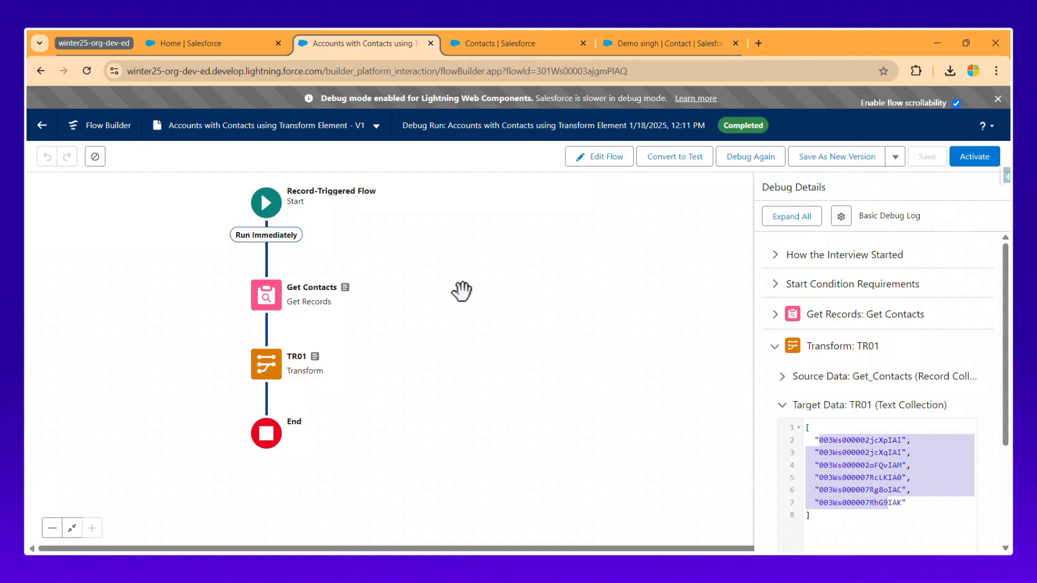